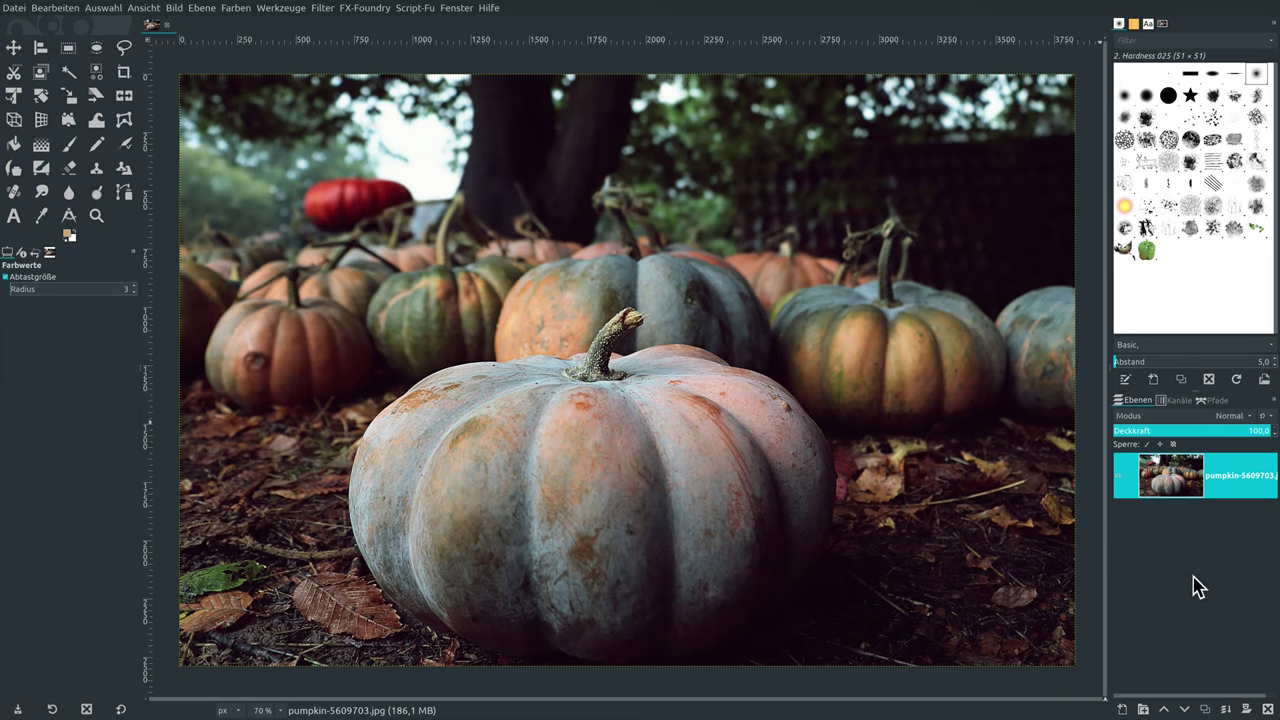
# Duplicate the pumpkin photo layer and hide the original layer under the copy.
pyautogui.click(1205, 707)
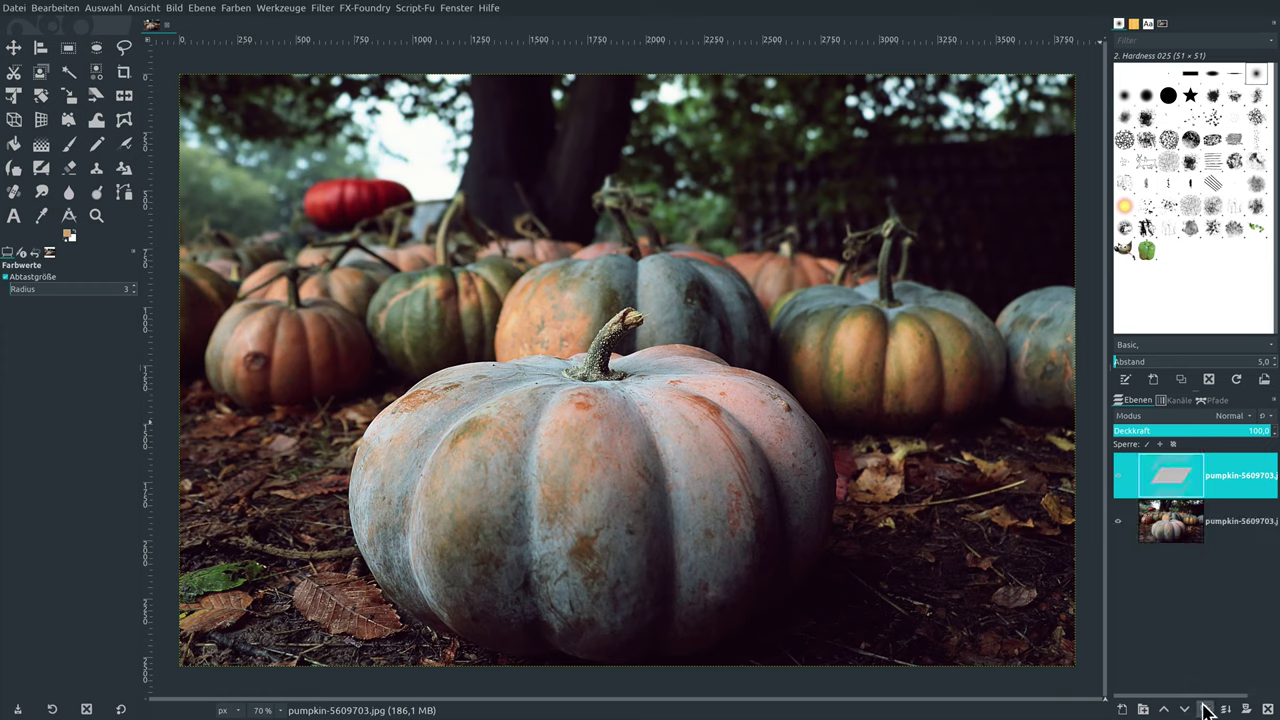
pyautogui.click(1118, 521)
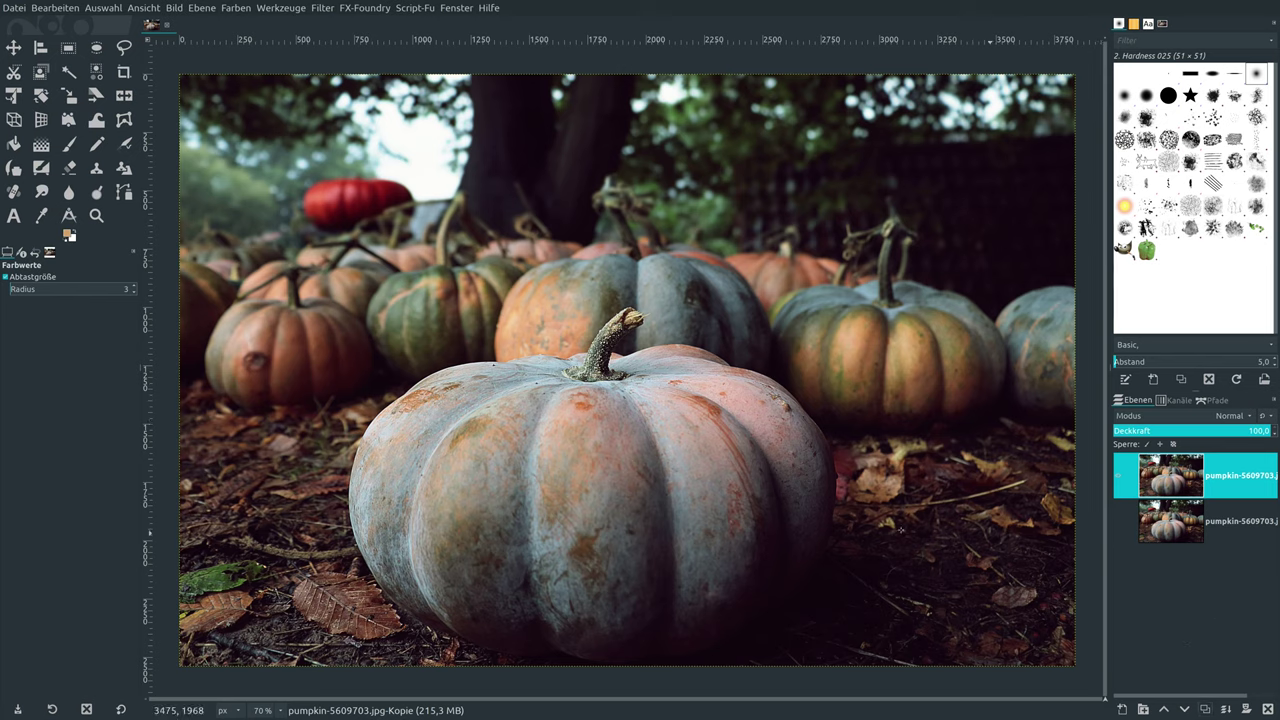
# Launch the G'MIC-Qt filter collection from the Filter menu.
pyautogui.click(321, 9)
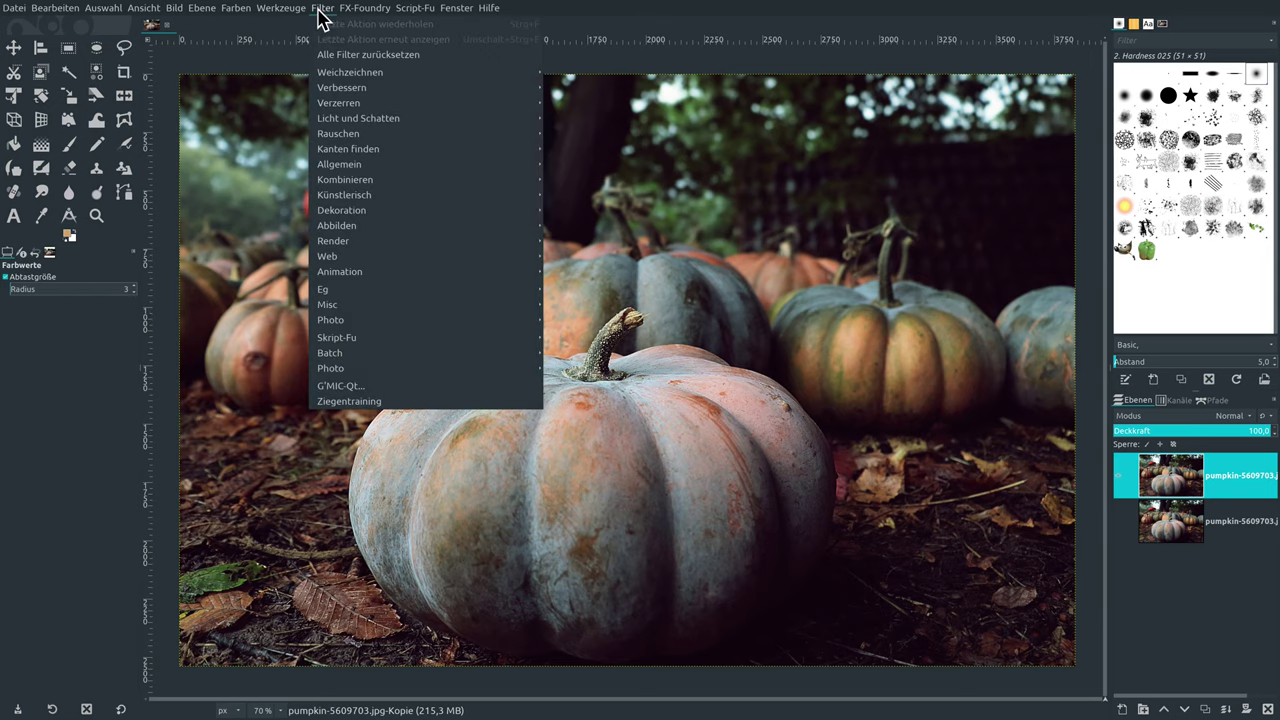
pyautogui.click(347, 386)
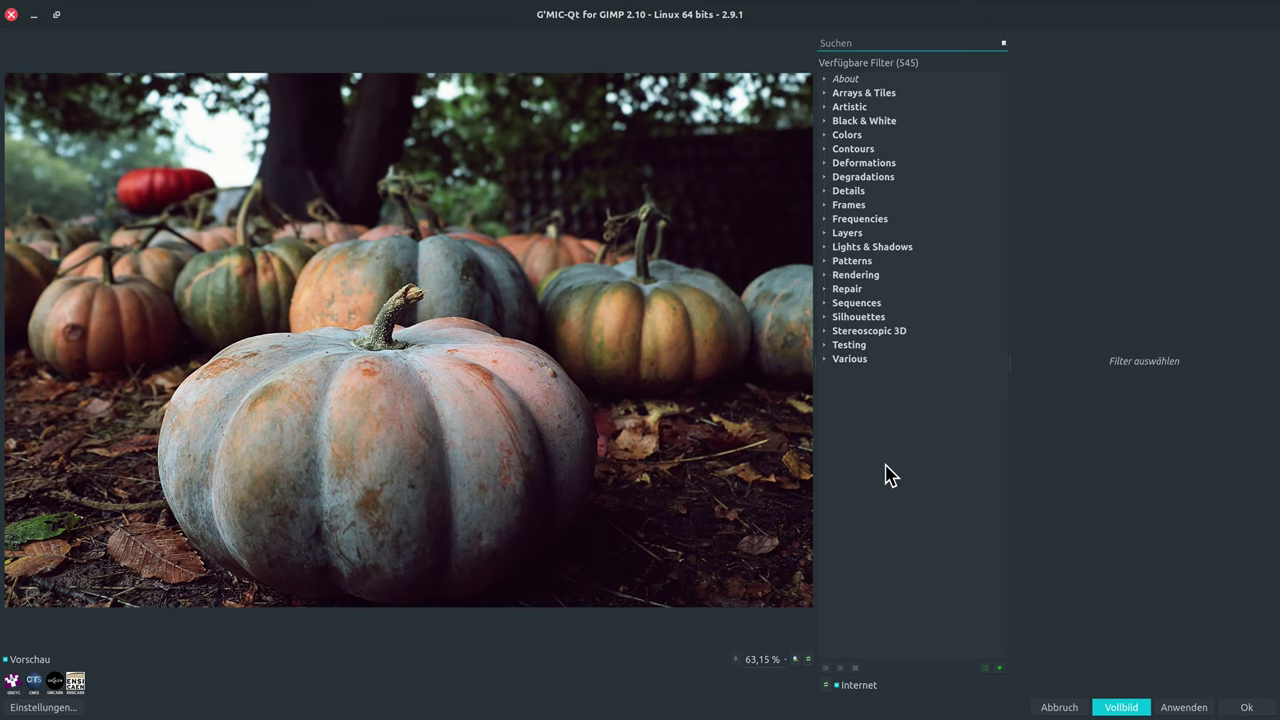
# Apply G'MIC Normalize Brightness from Colors with Absolute Brightness enabled, checking against the original.
pyautogui.click(824, 136)
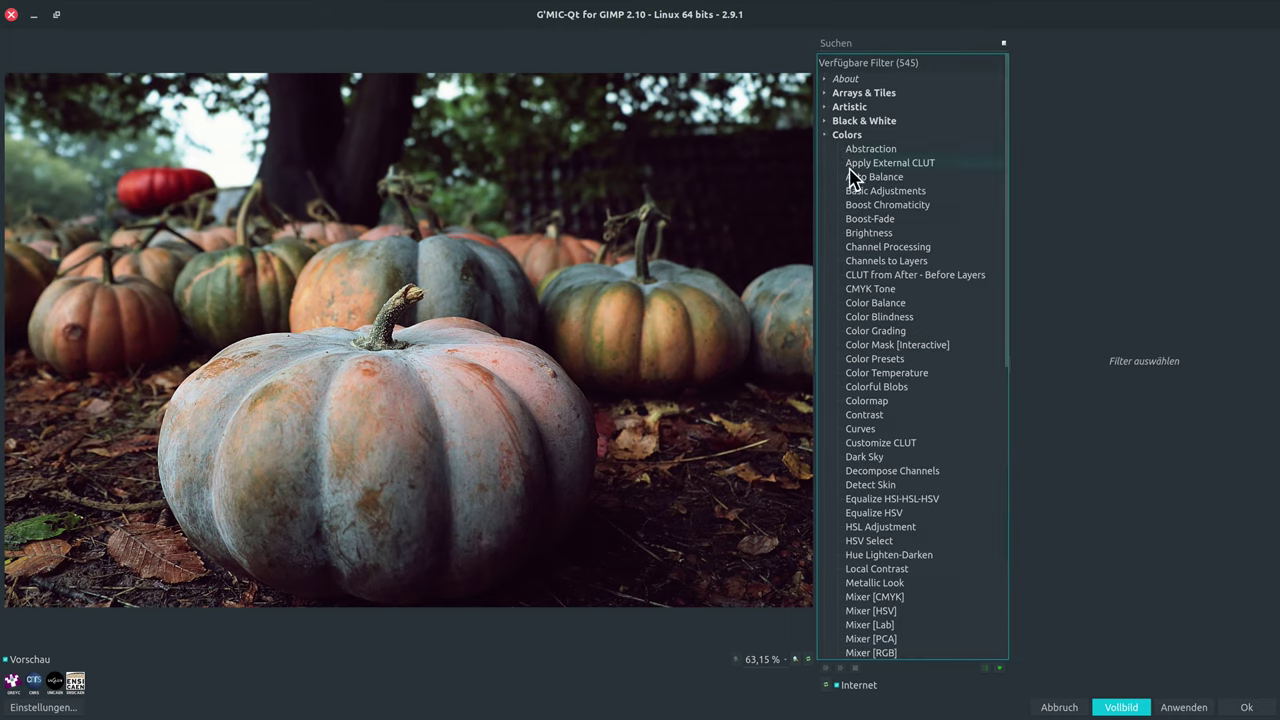
pyautogui.scroll(-7, 884, 338)
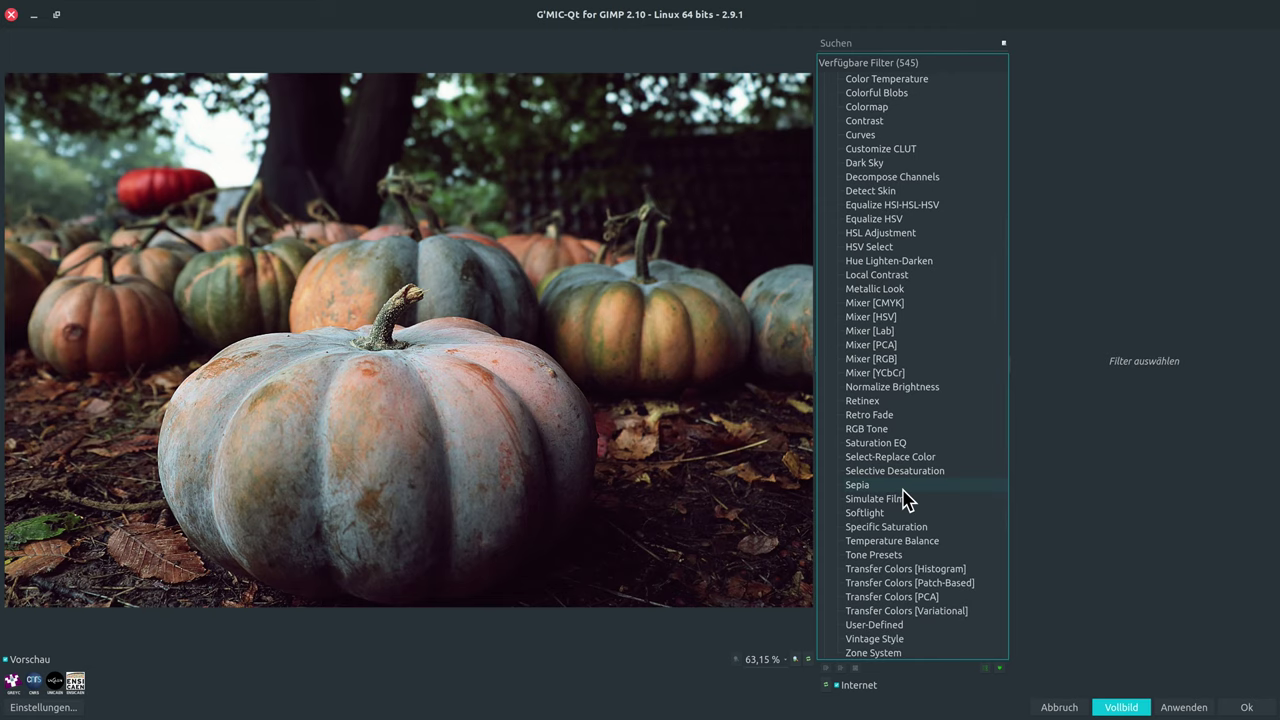
pyautogui.click(891, 388)
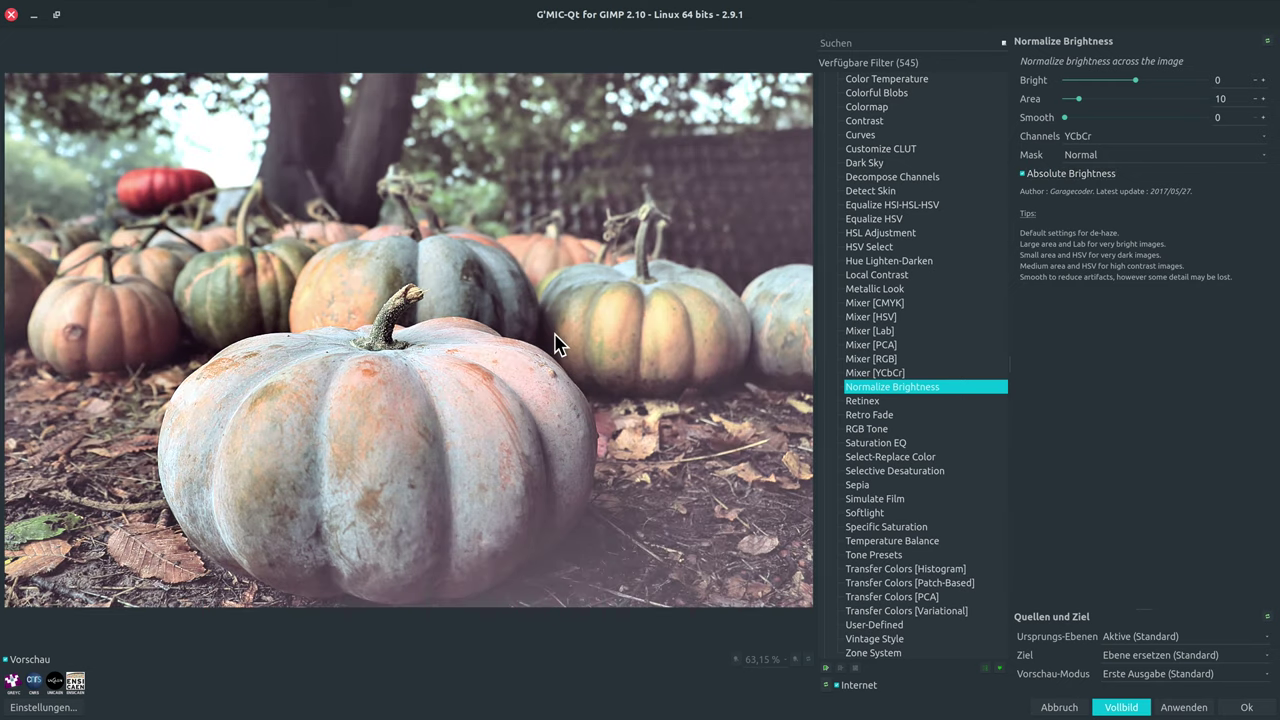
pyautogui.click(1022, 173)
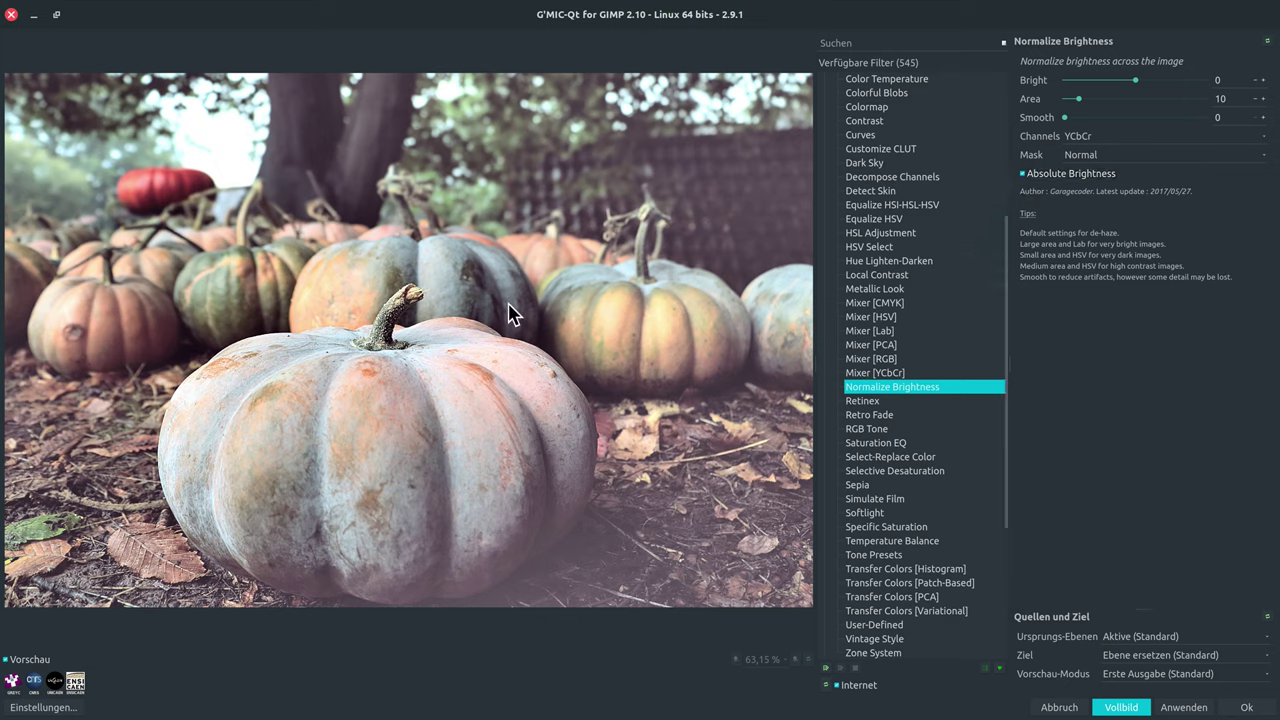
pyautogui.click(380, 299)
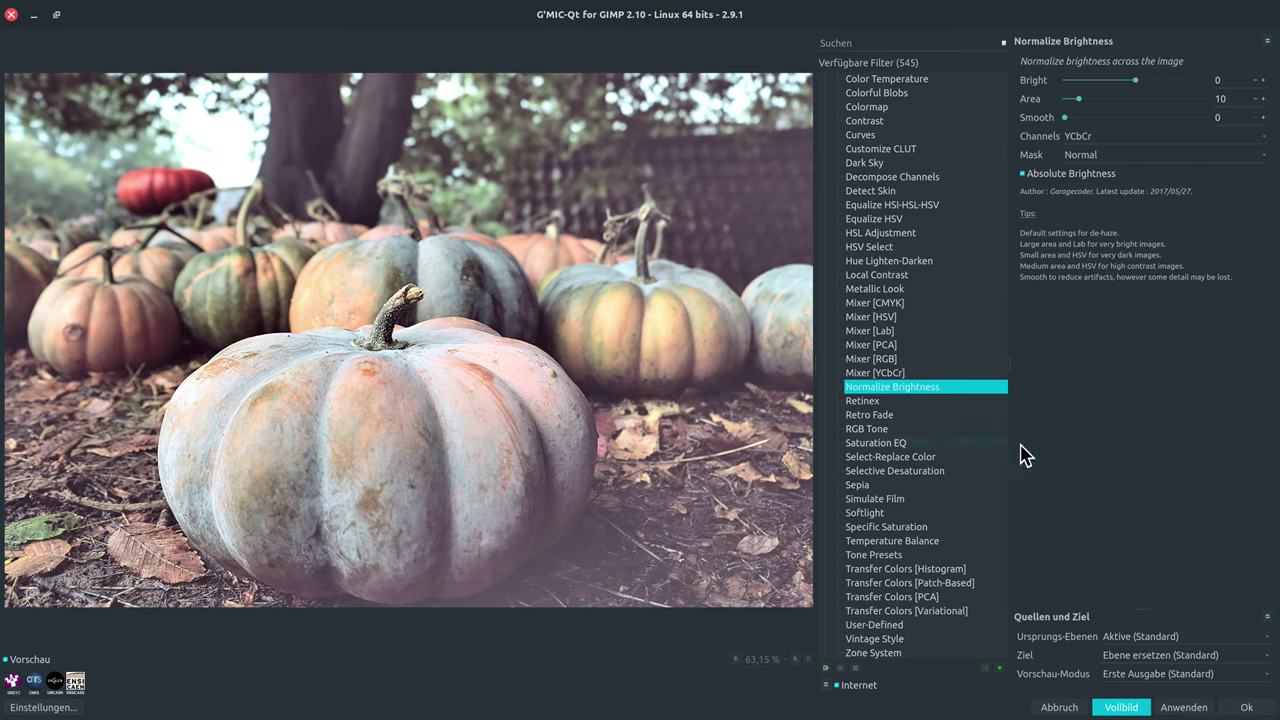
pyautogui.click(1181, 708)
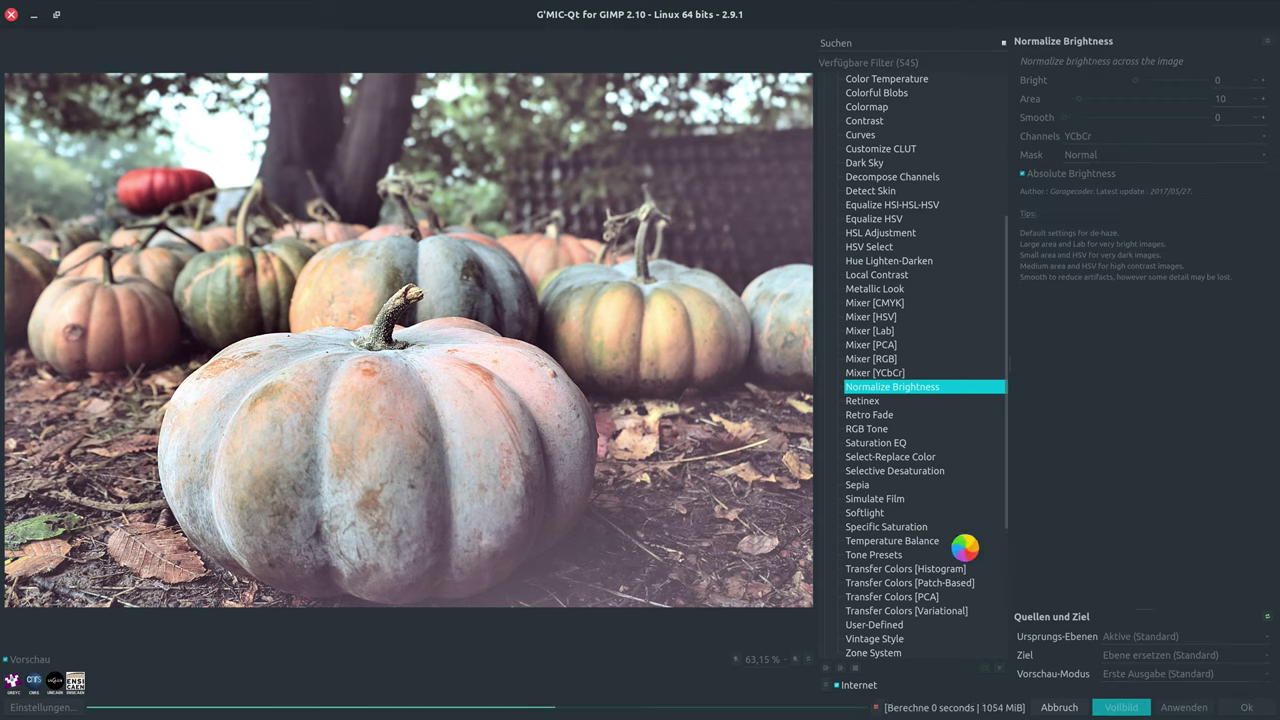
pyautogui.scroll(1, 952, 463)
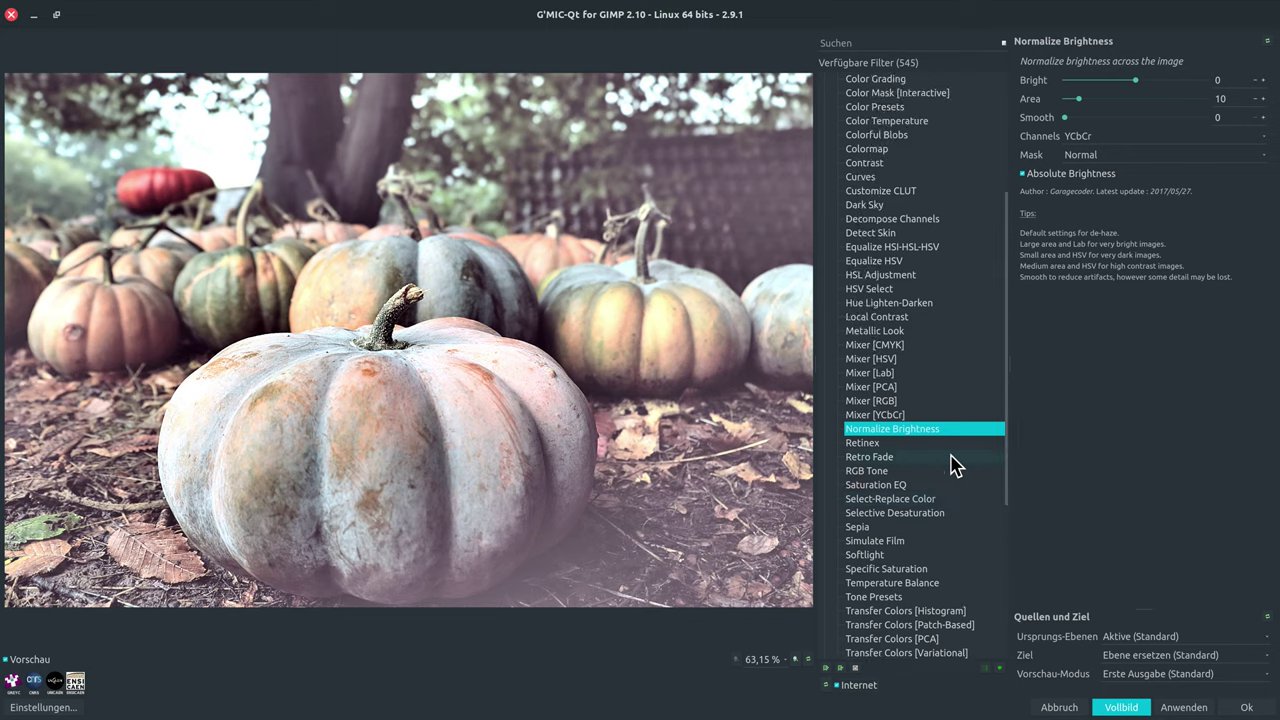
pyautogui.scroll(1, 952, 463)
pyautogui.scroll(1, 952, 450)
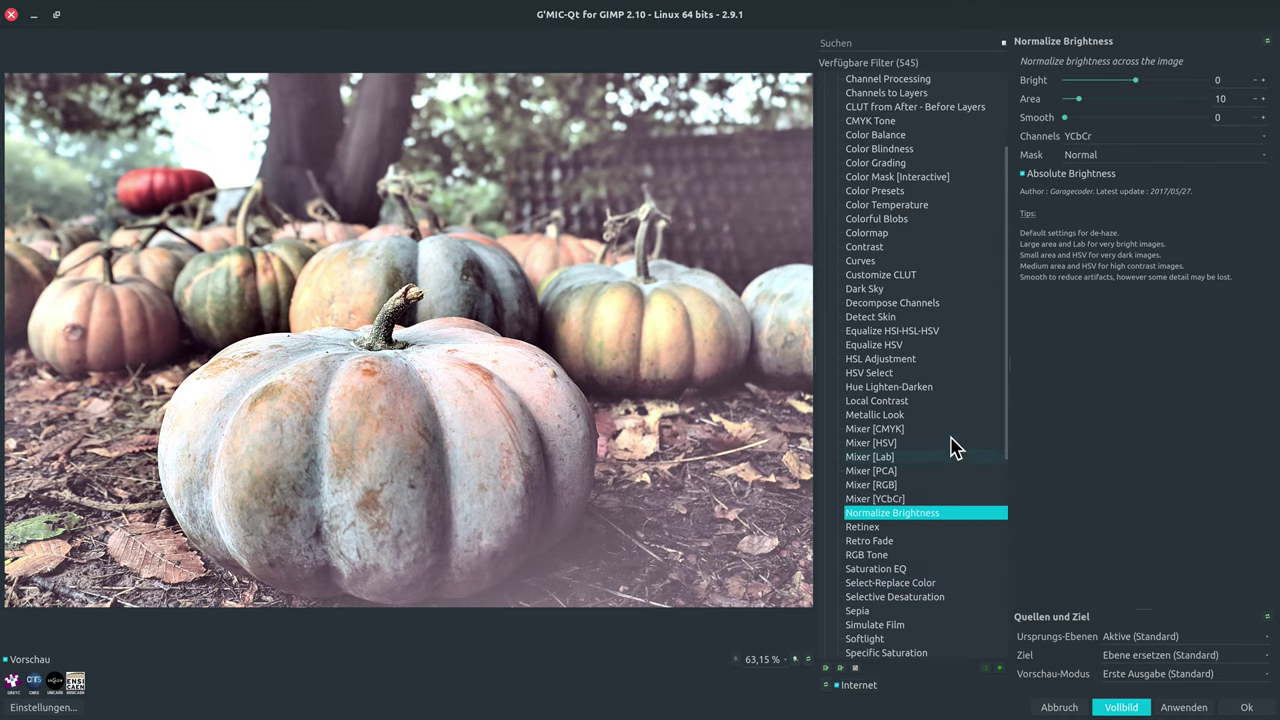
# Apply the Color Temperature filter with Automatic Color Balance turned on.
pyautogui.click(884, 206)
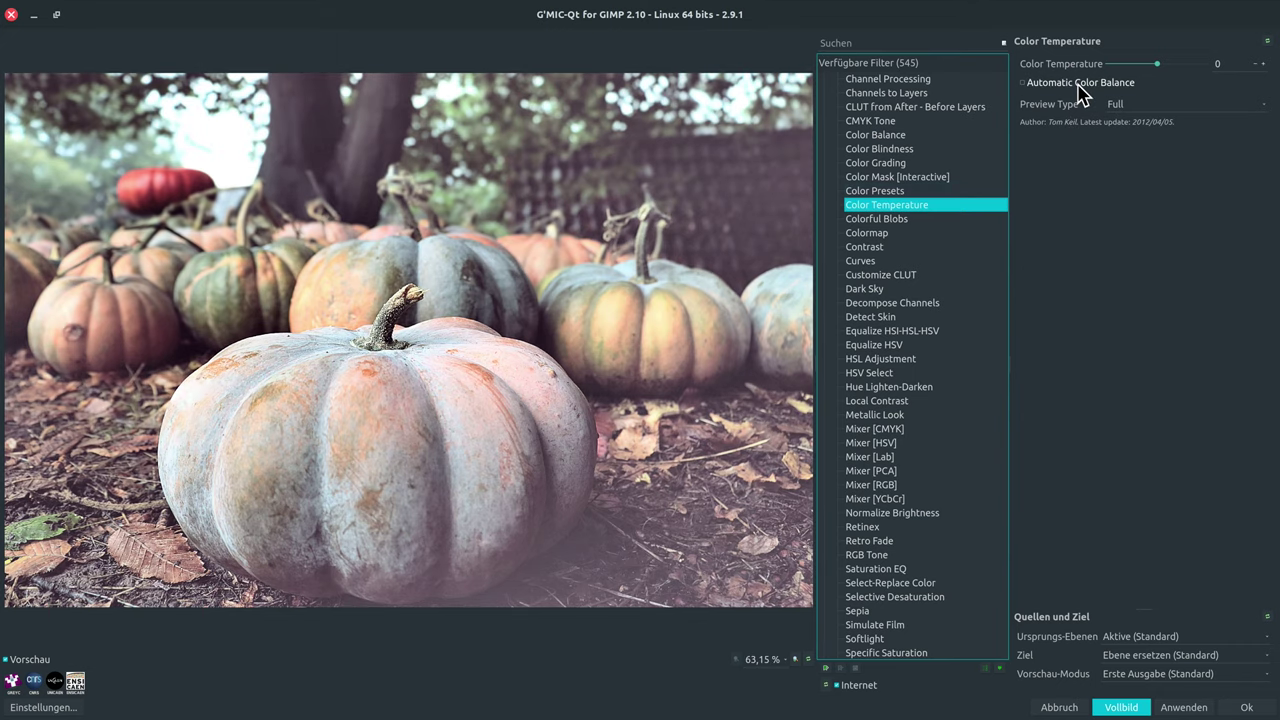
pyautogui.click(1079, 84)
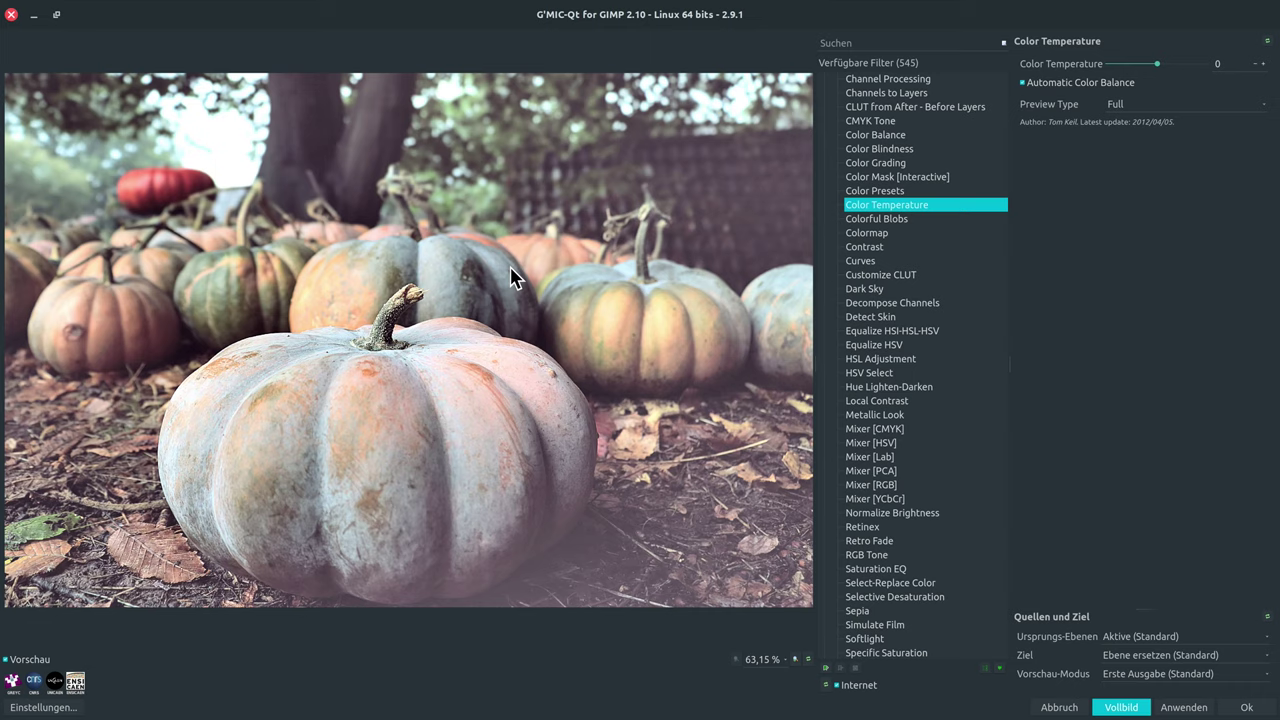
pyautogui.click(1180, 707)
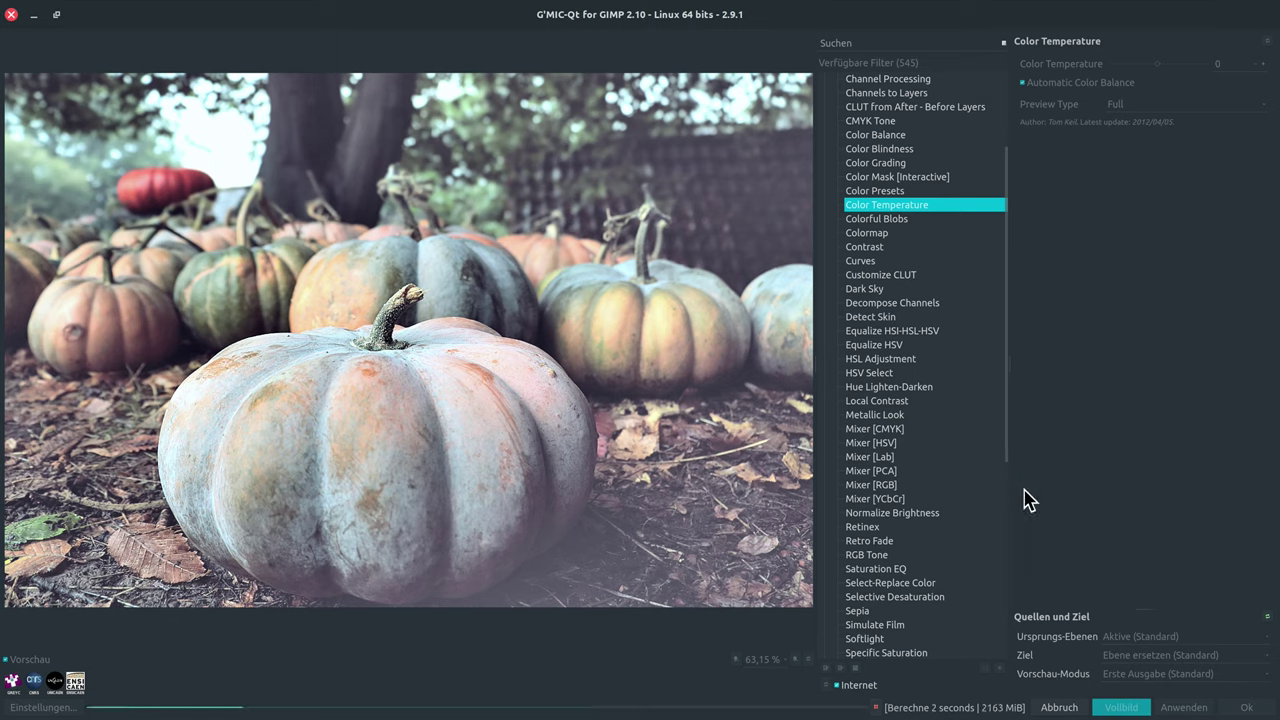
# Apply Color Balance with Stretch Colors, keeping the neutral colour unchanged, and close G'MIC-Qt.
pyautogui.click(886, 135)
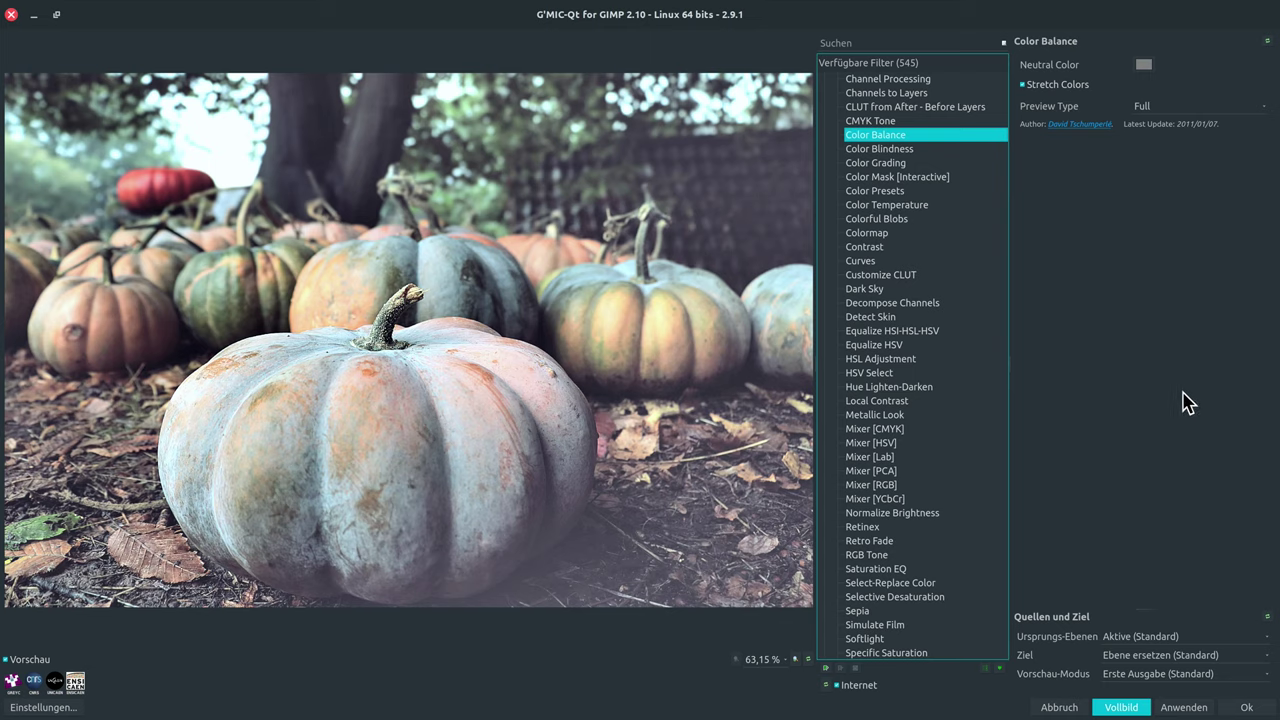
pyautogui.click(1040, 86)
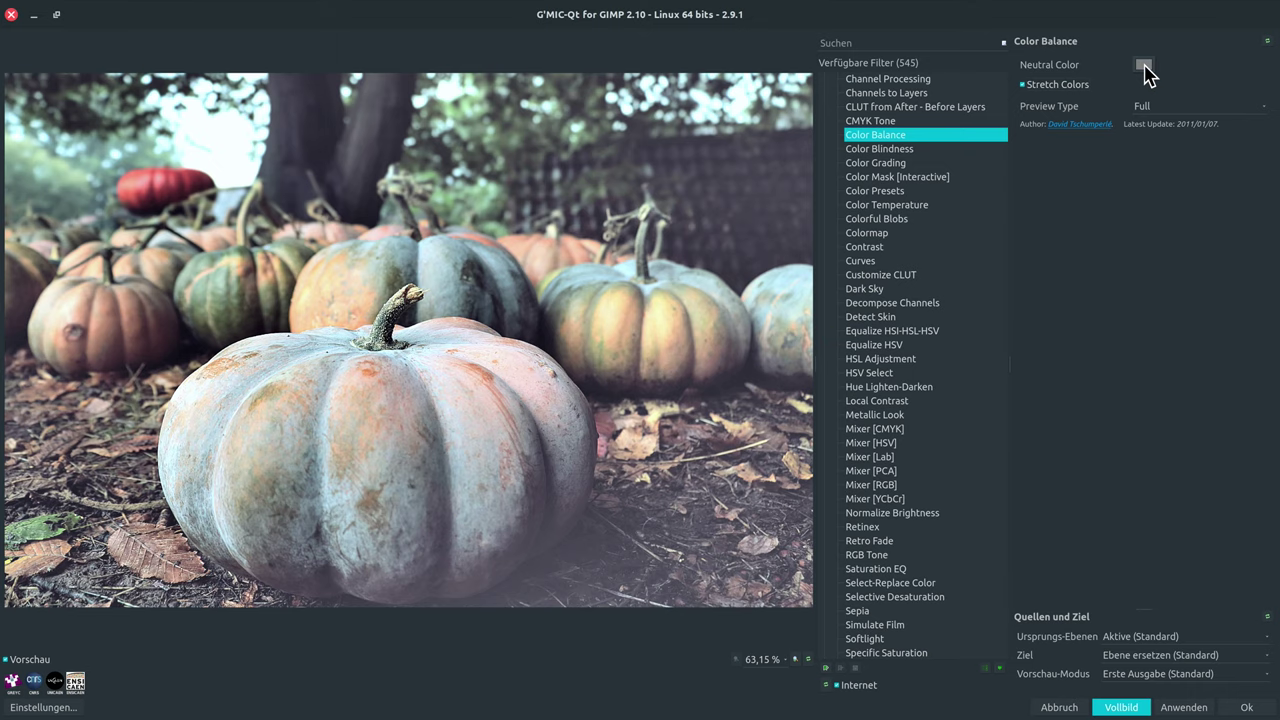
pyautogui.click(1144, 66)
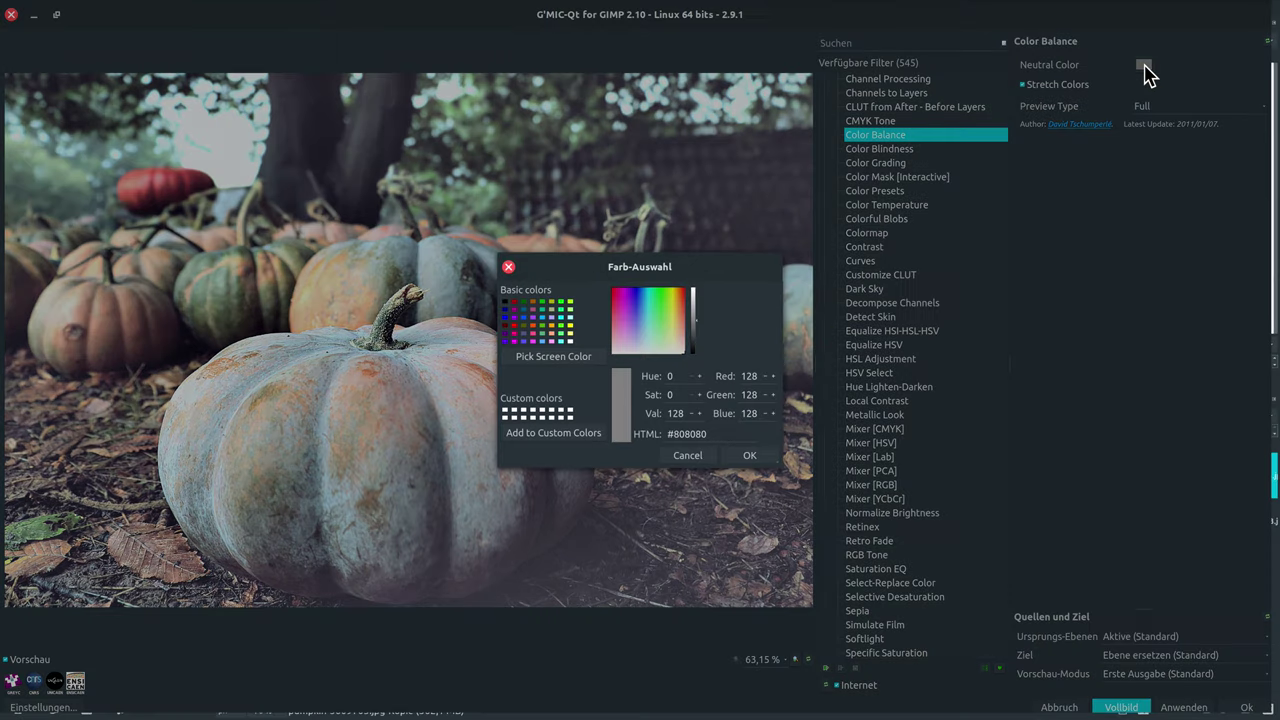
pyautogui.click(687, 455)
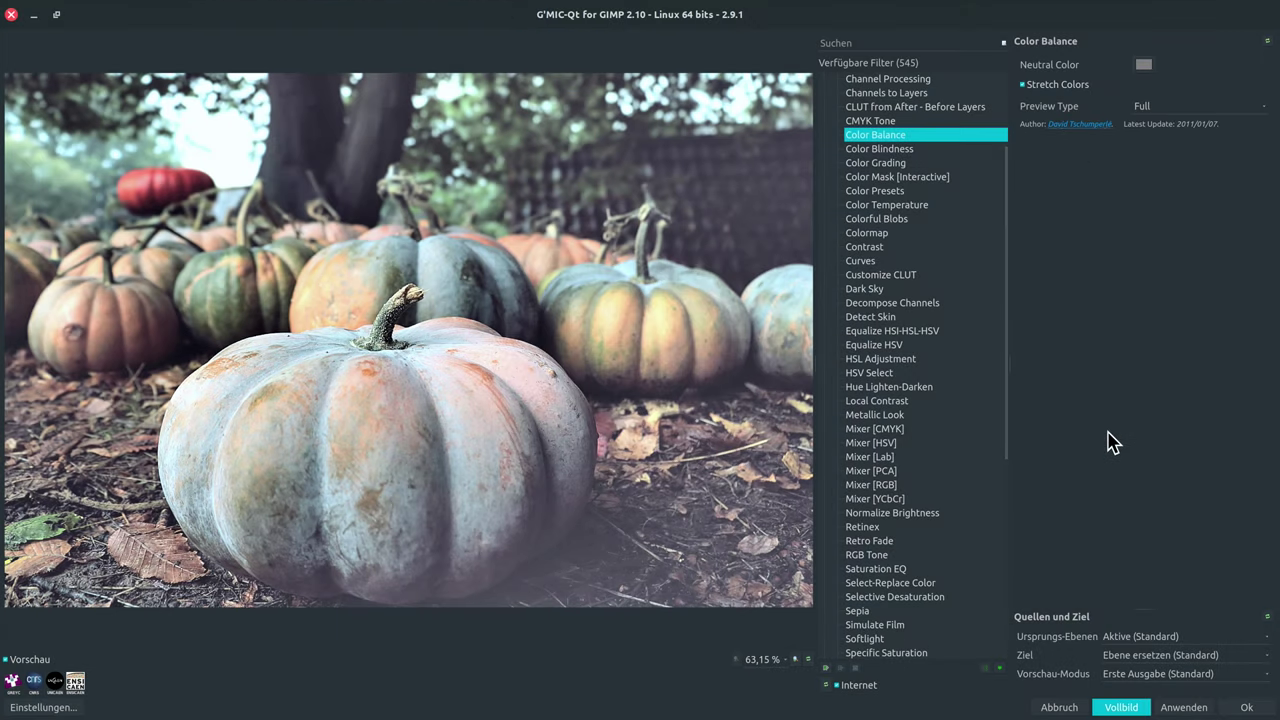
pyautogui.click(1246, 707)
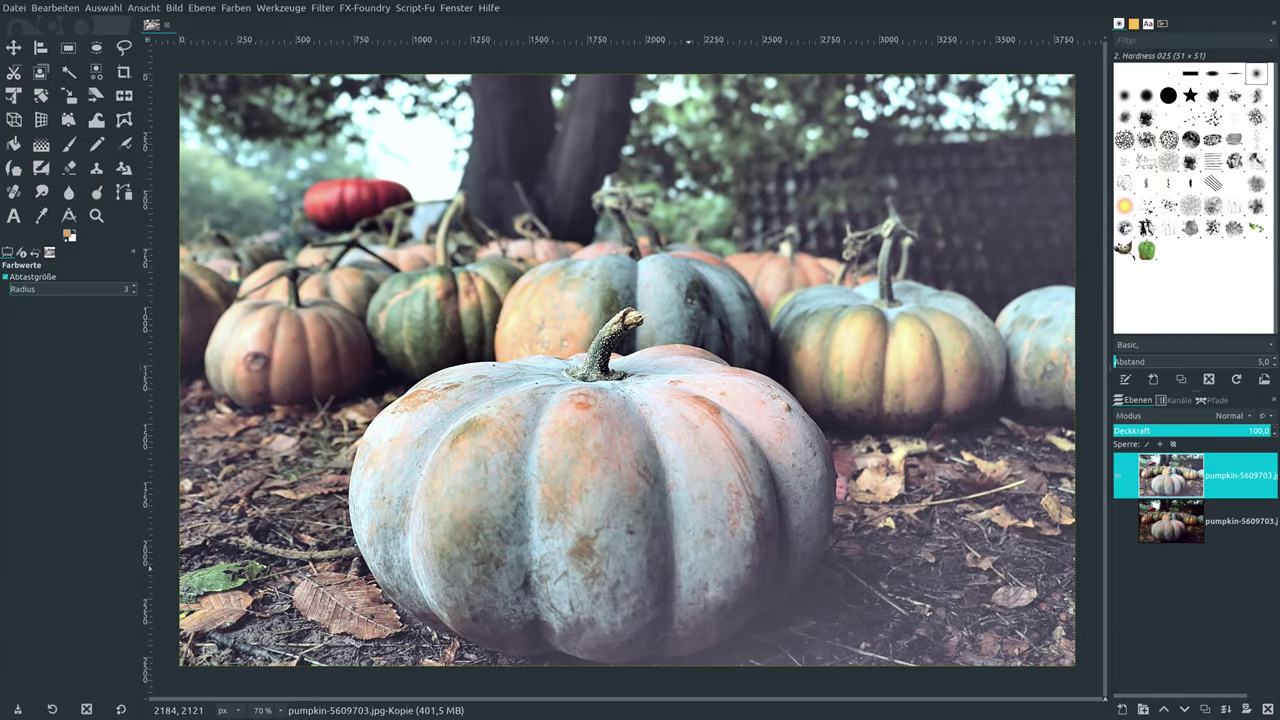
pyautogui.click(1118, 521)
pyautogui.click(1118, 478)
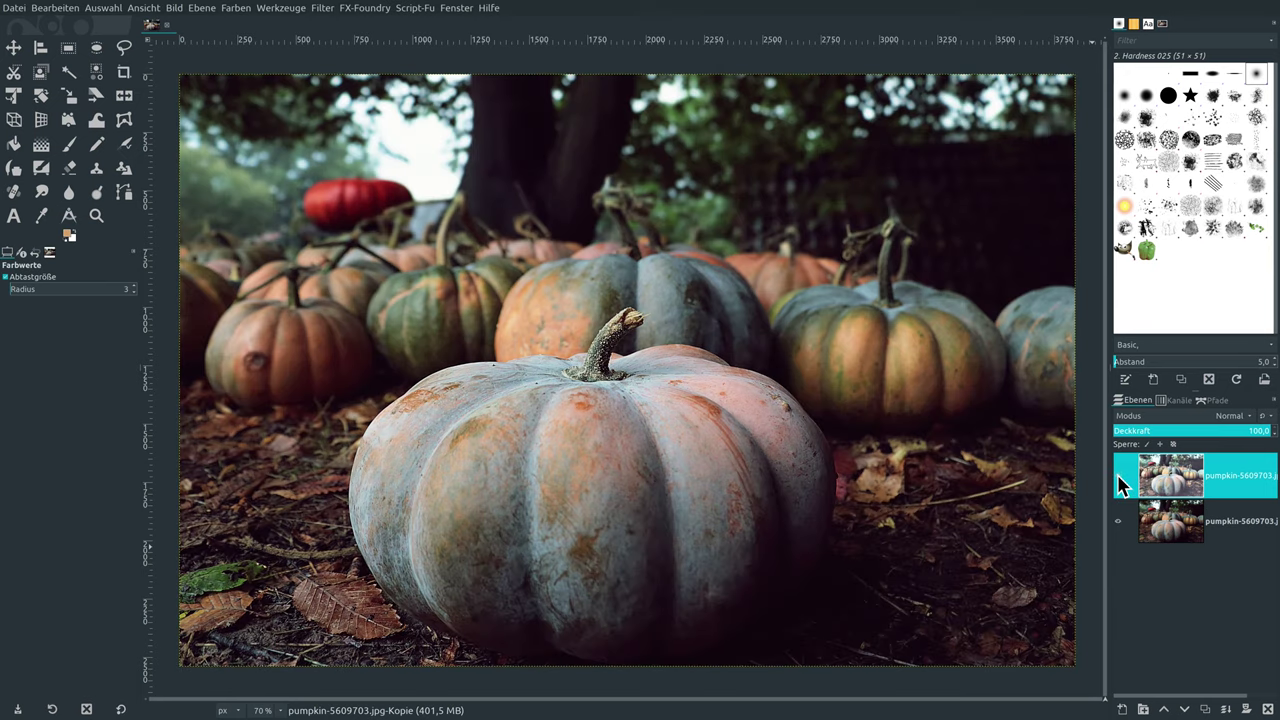
pyautogui.click(1118, 478)
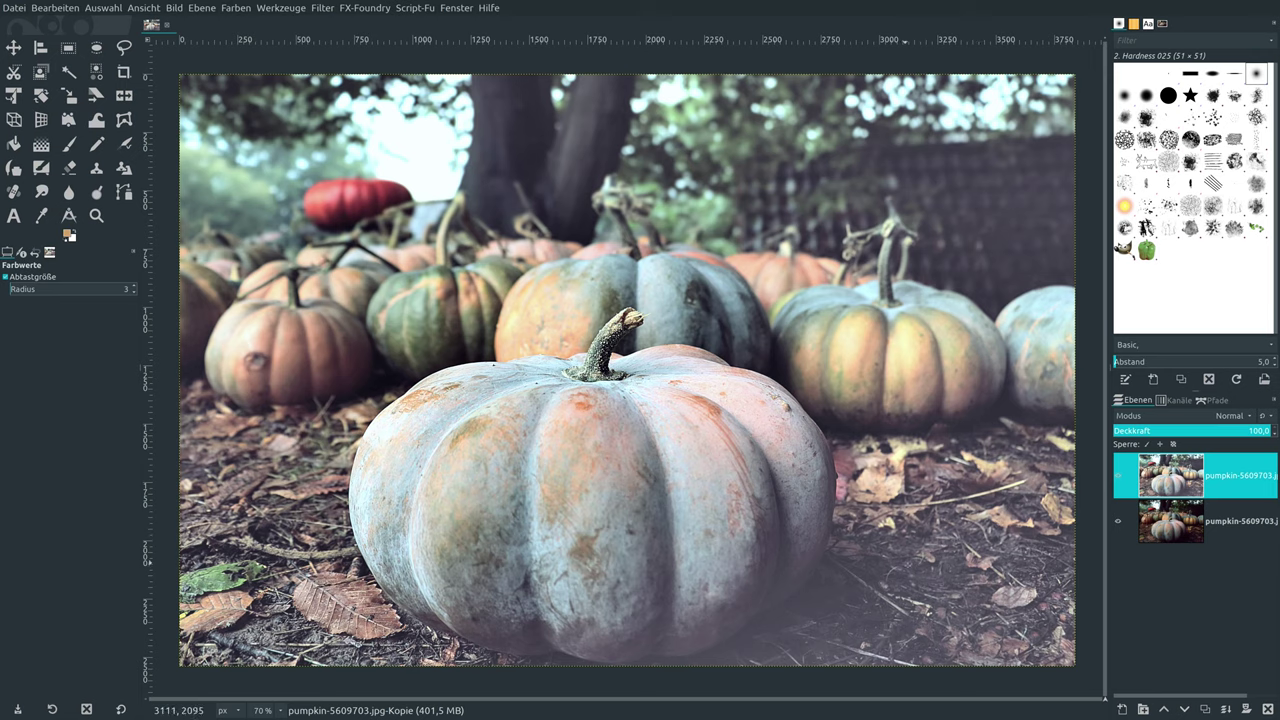
pyautogui.click(1118, 521)
# Reopen G'MIC-Qt and choose the Curves filter with Lab colorspace.
pyautogui.click(323, 9)
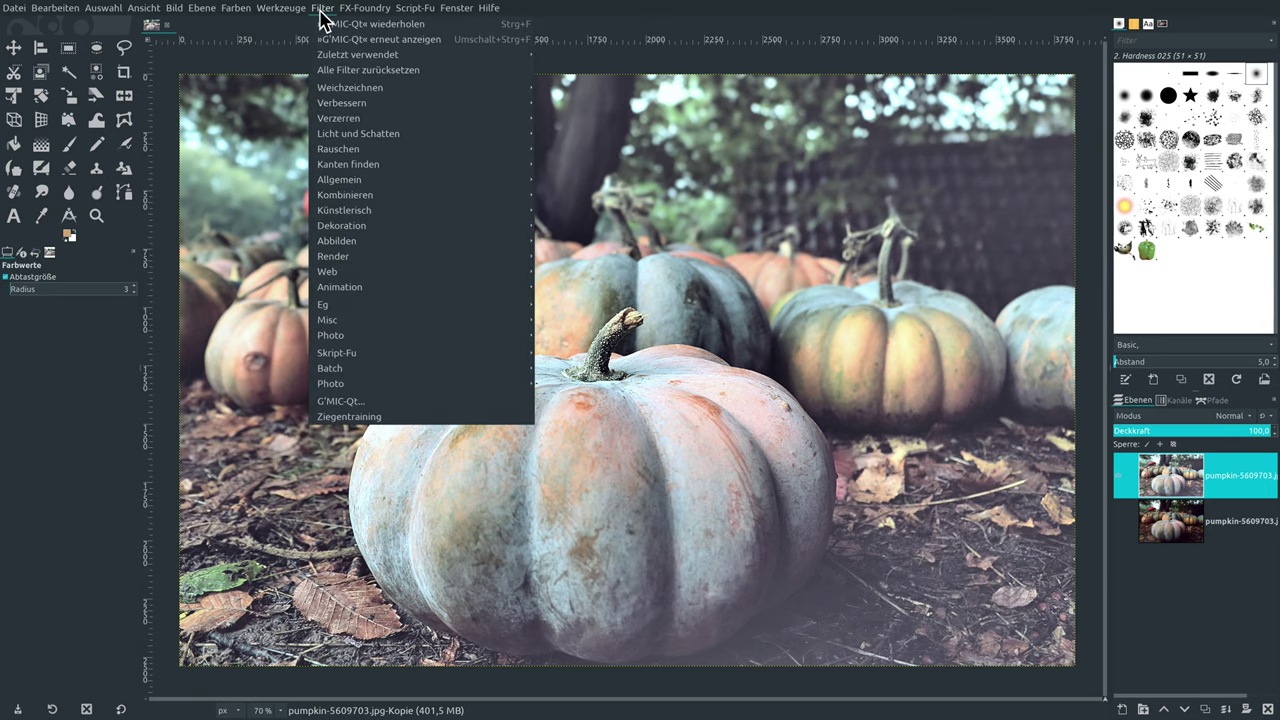
pyautogui.click(327, 42)
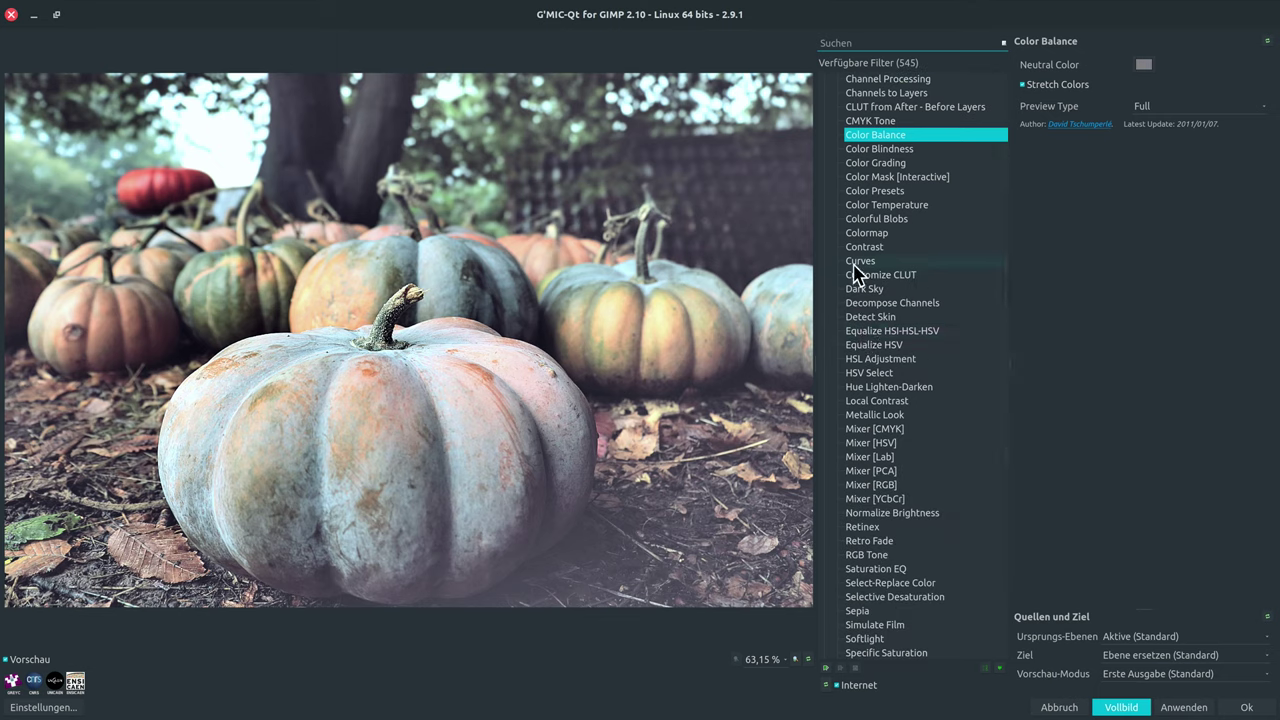
pyautogui.click(870, 262)
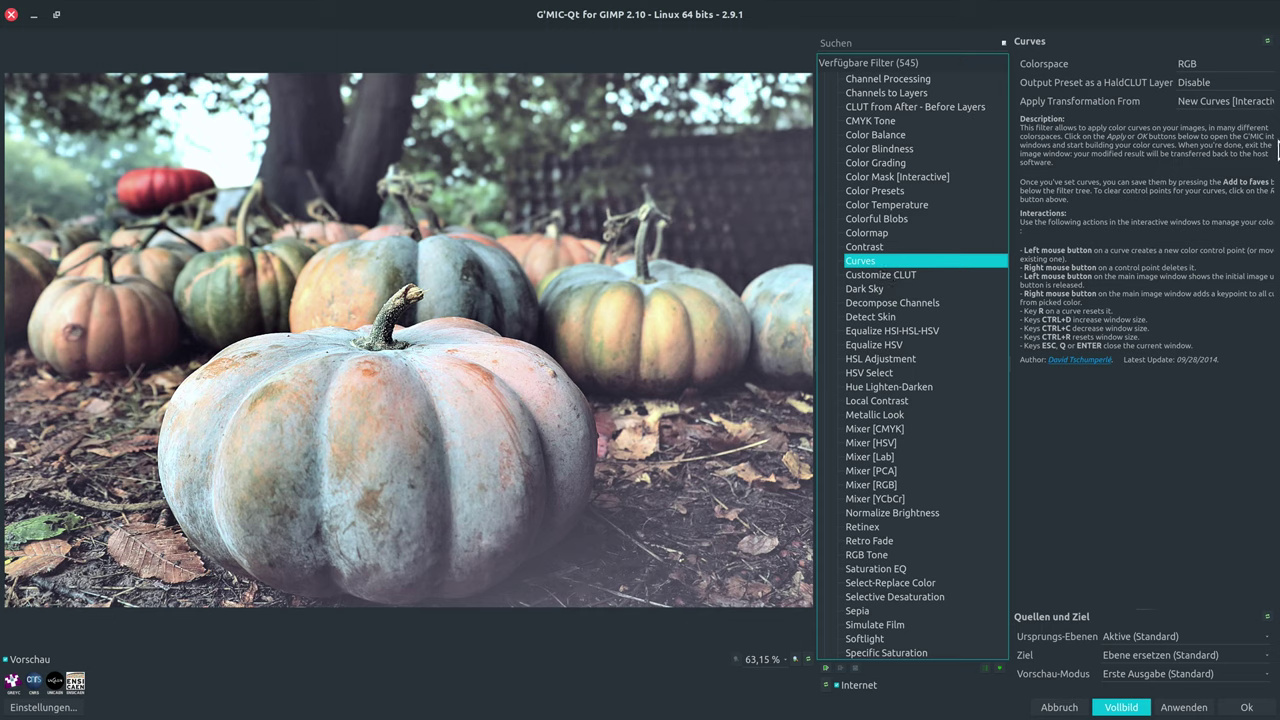
pyautogui.click(1205, 68)
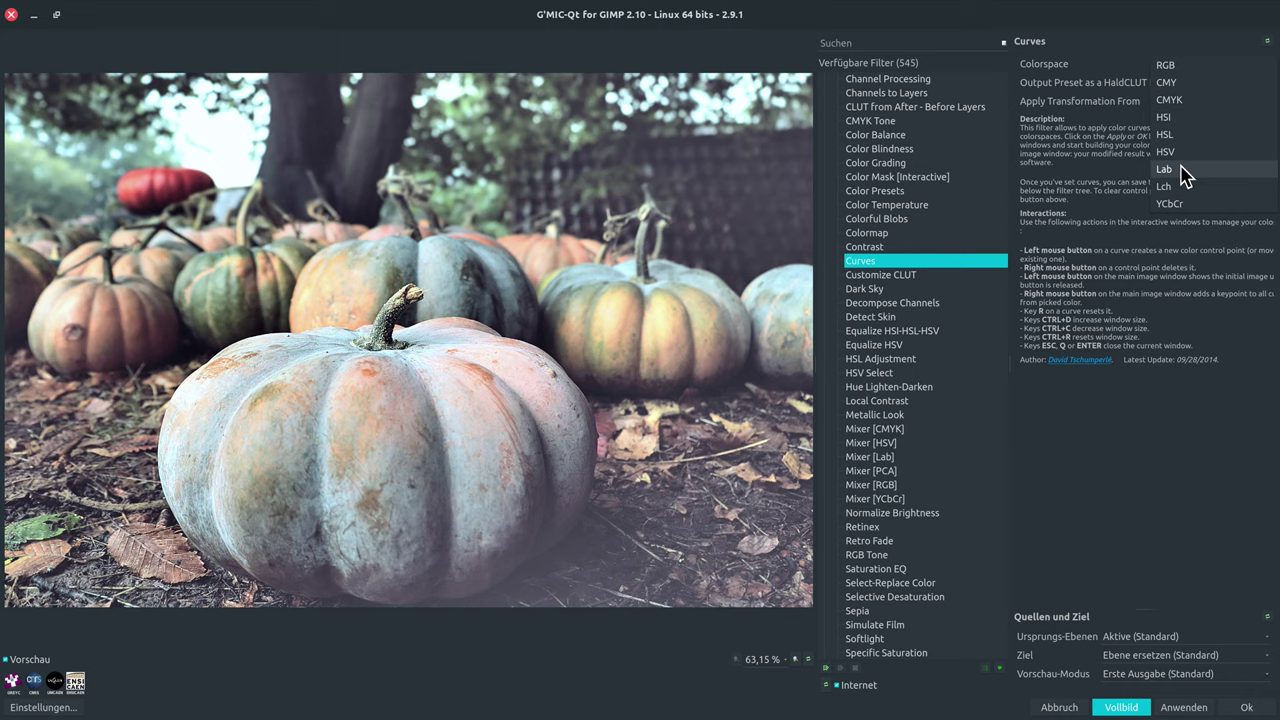
pyautogui.click(1183, 170)
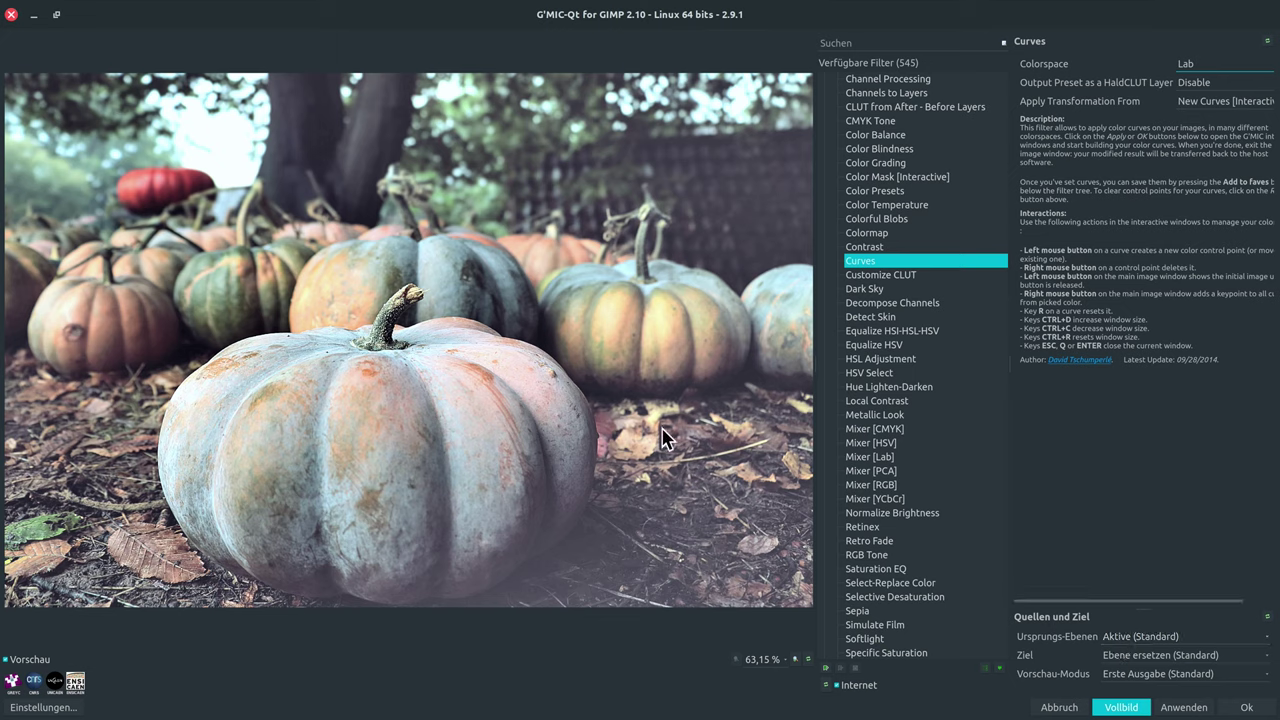
# Bend the Lab blue–yellow and green–magenta curves to warm the pumpkins, then apply the grade.
pyautogui.click(1247, 707)
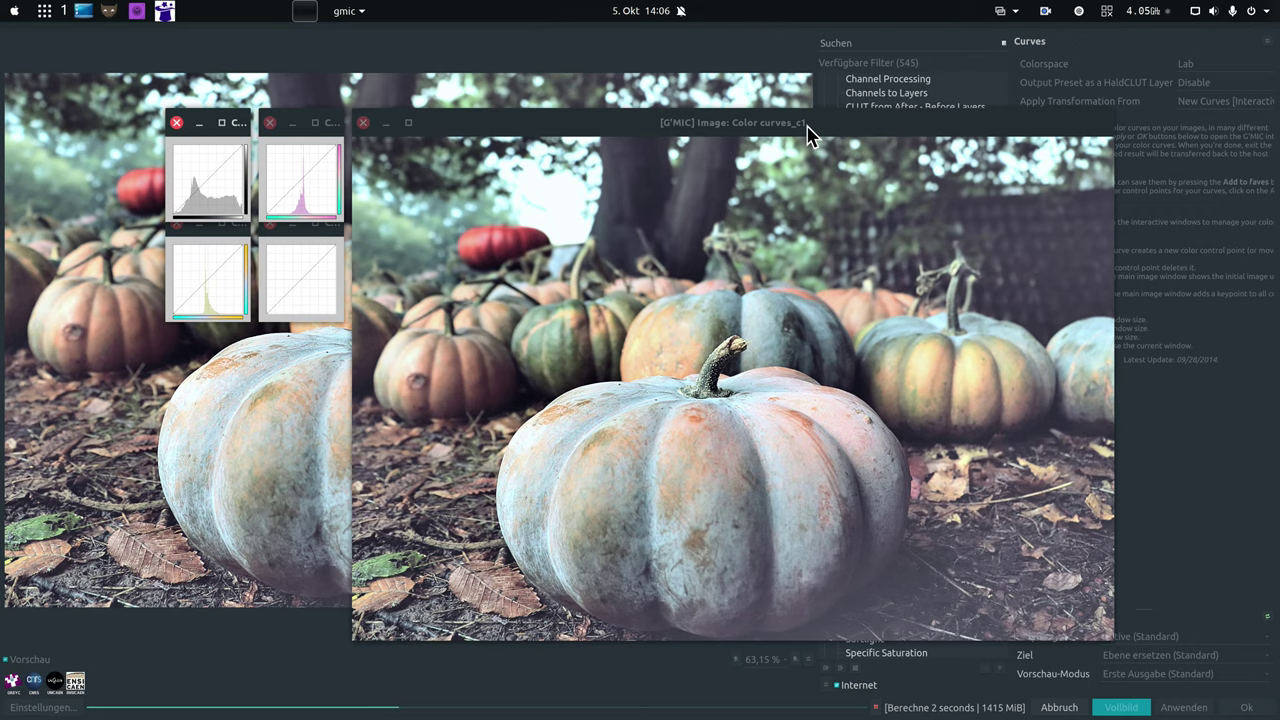
pyautogui.moveTo(808, 128); pyautogui.dragTo(836, 98)
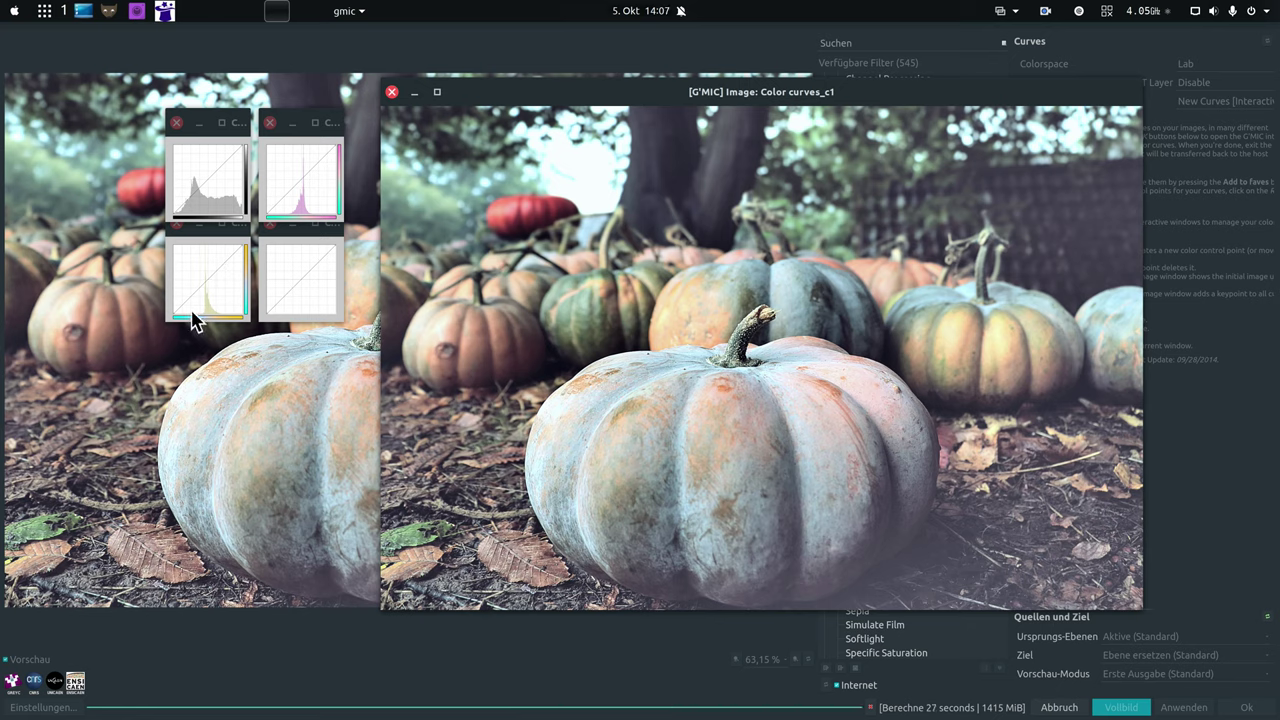
pyautogui.click(193, 320)
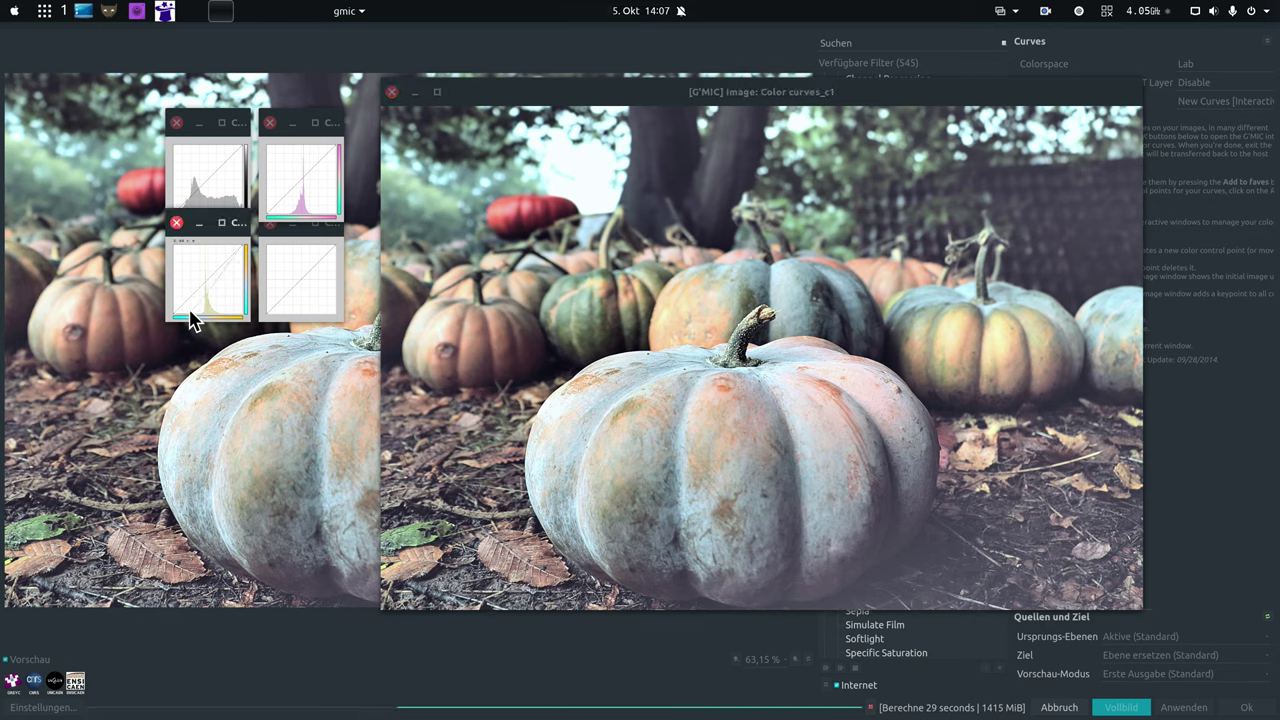
pyautogui.click(222, 242)
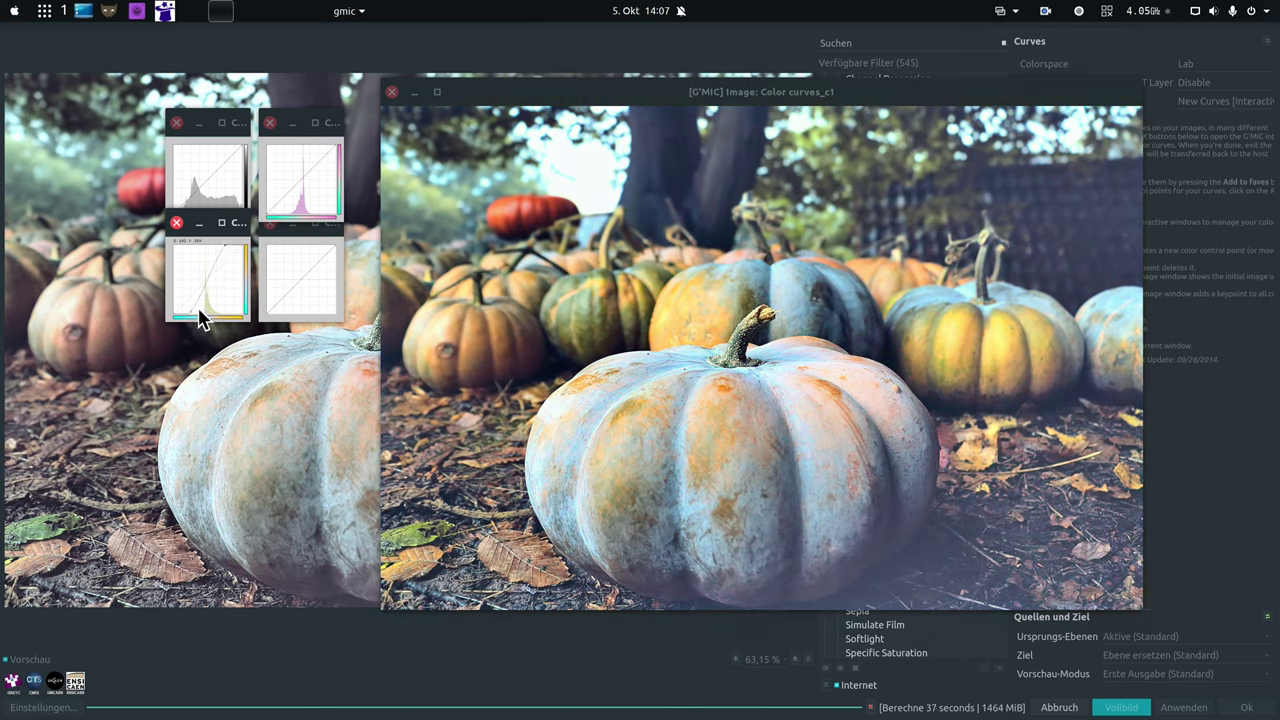
pyautogui.moveTo(229, 244); pyautogui.dragTo(206, 277)
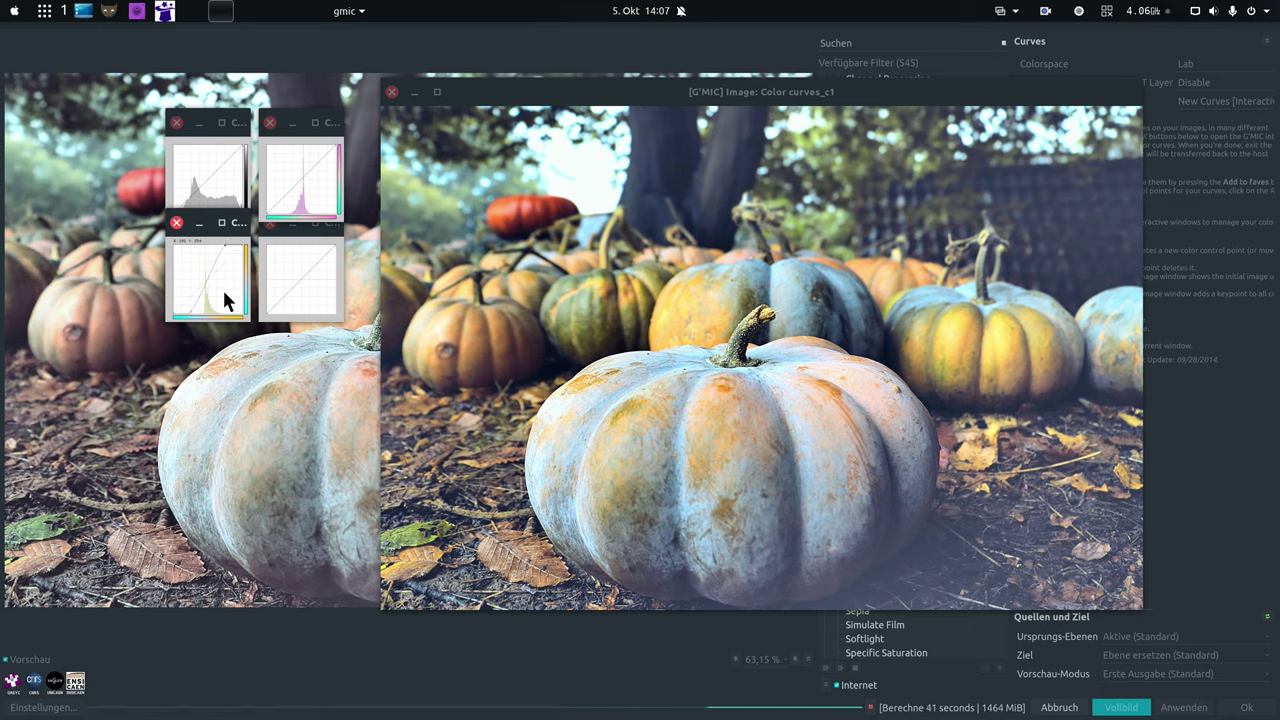
pyautogui.click(284, 217)
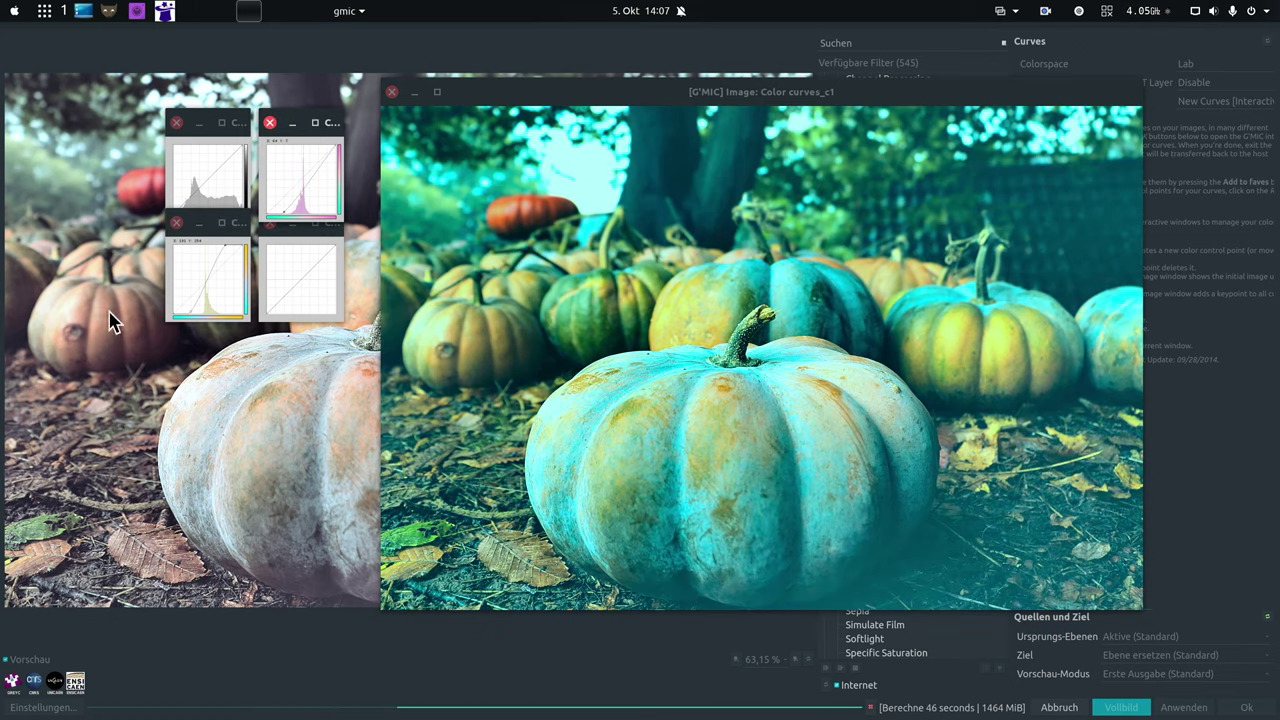
pyautogui.click(316, 143)
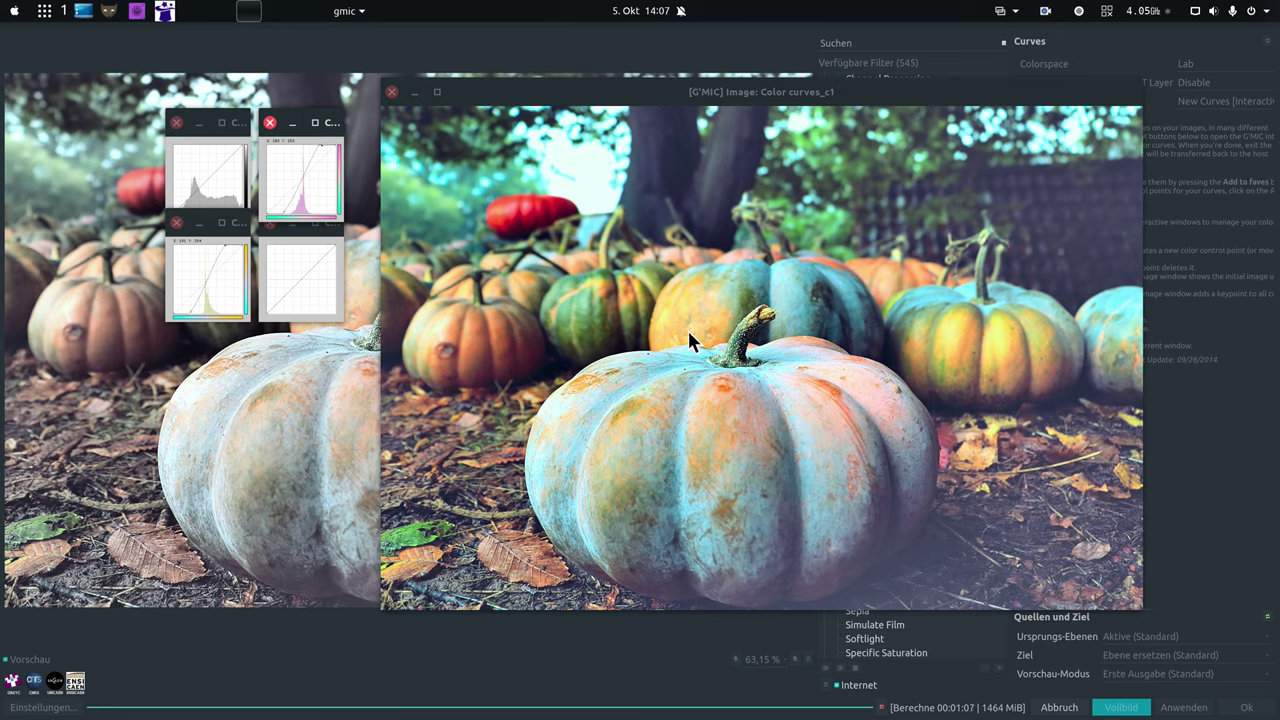
pyautogui.click(391, 94)
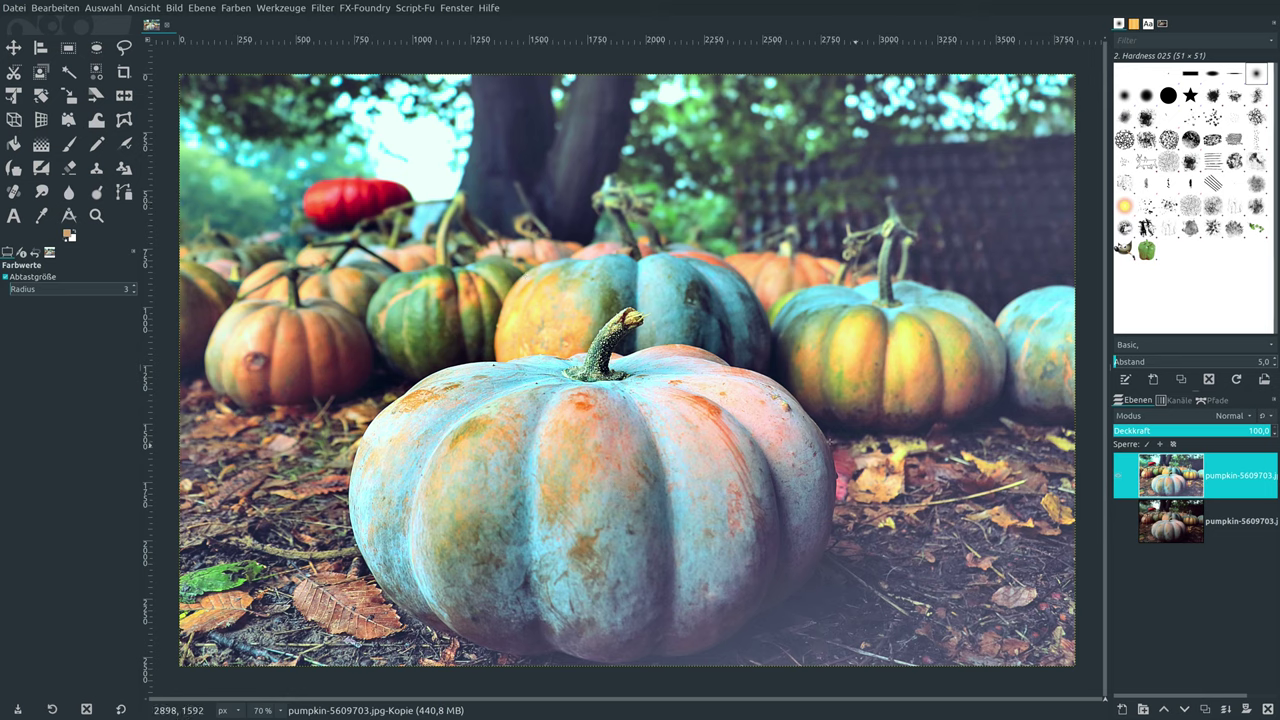
# Toggle layer visibility to compare the graded layer with the original, leaving the original hidden.
pyautogui.click(1118, 521)
pyautogui.click(1120, 478)
pyautogui.click(1118, 521)
# Set up Colors > Components > Decompose with LAB colour mode.
pyautogui.click(235, 8)
pyautogui.moveTo(258, 243)
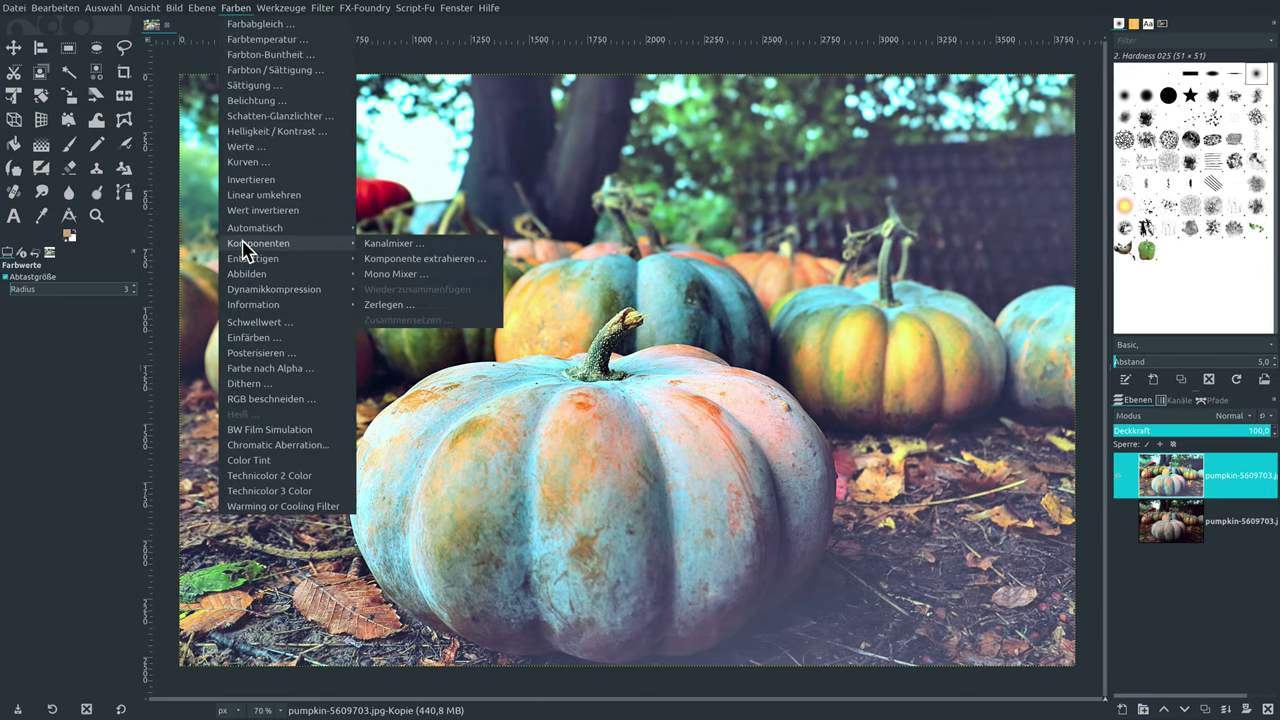
pyautogui.click(414, 308)
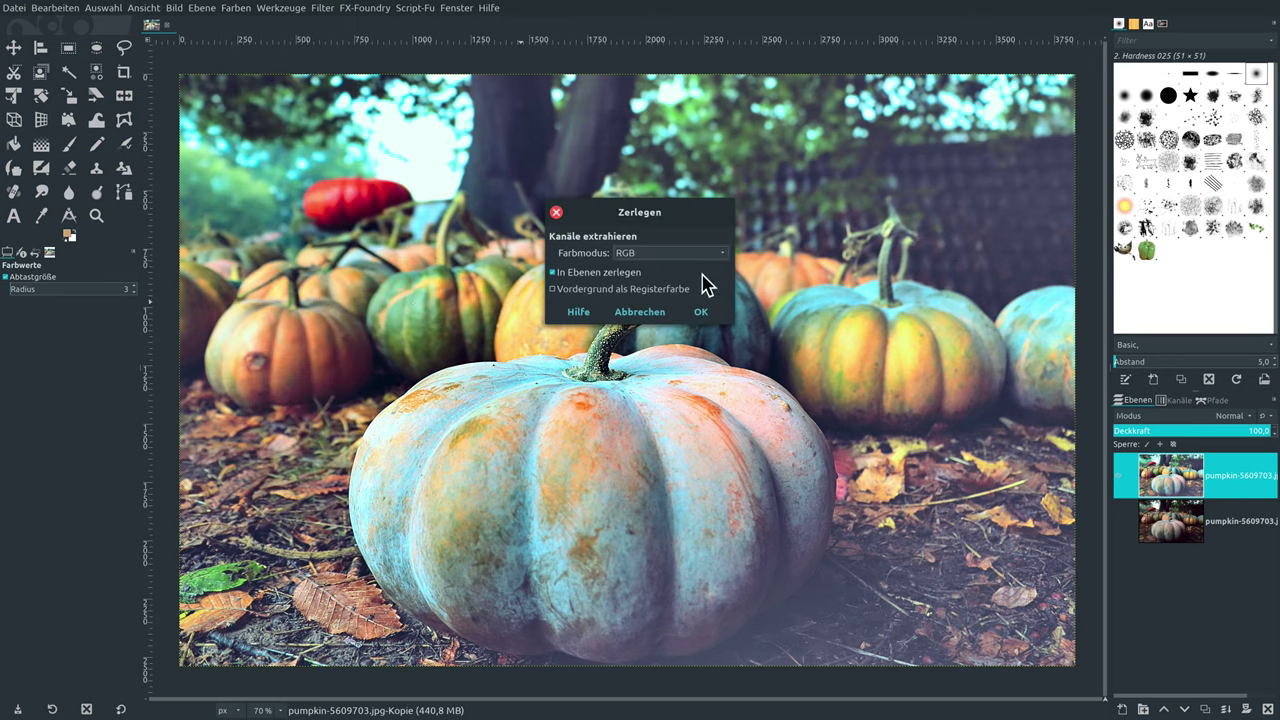
pyautogui.click(645, 256)
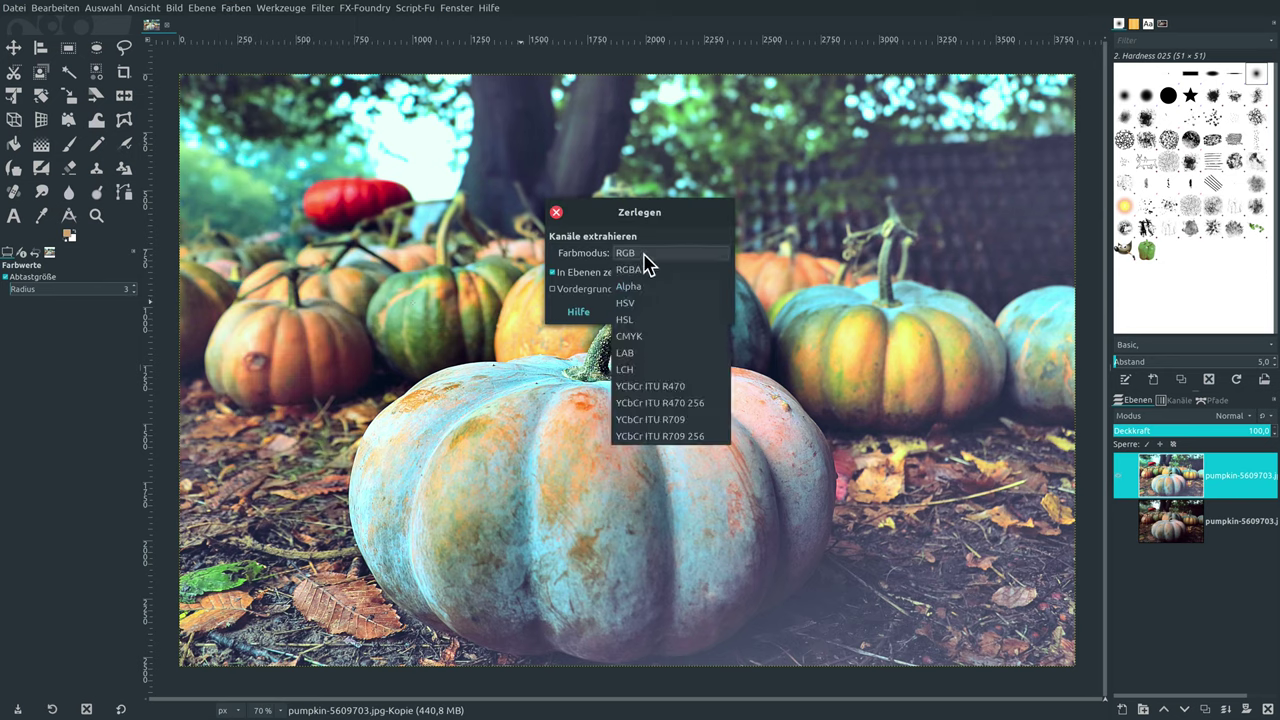
pyautogui.click(645, 356)
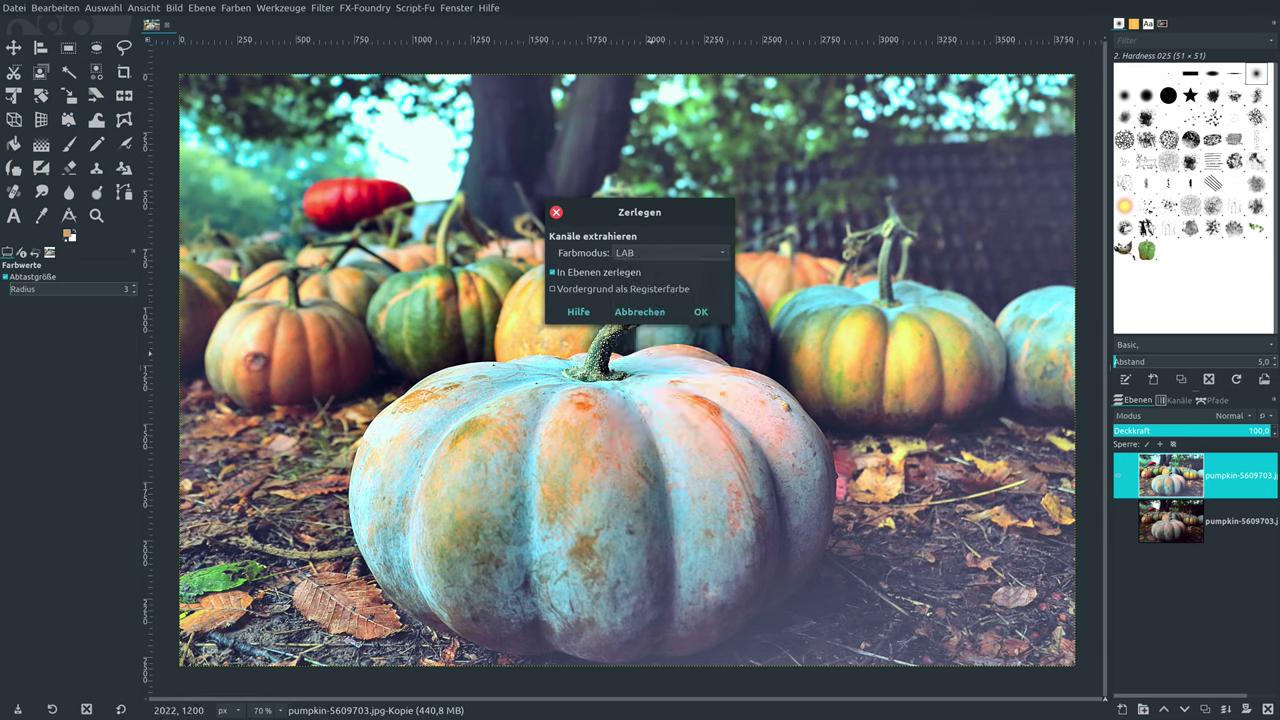
# Decompose the photo into L, A and B layers and bring up Unsharp Mask for the L layer.
pyautogui.click(701, 312)
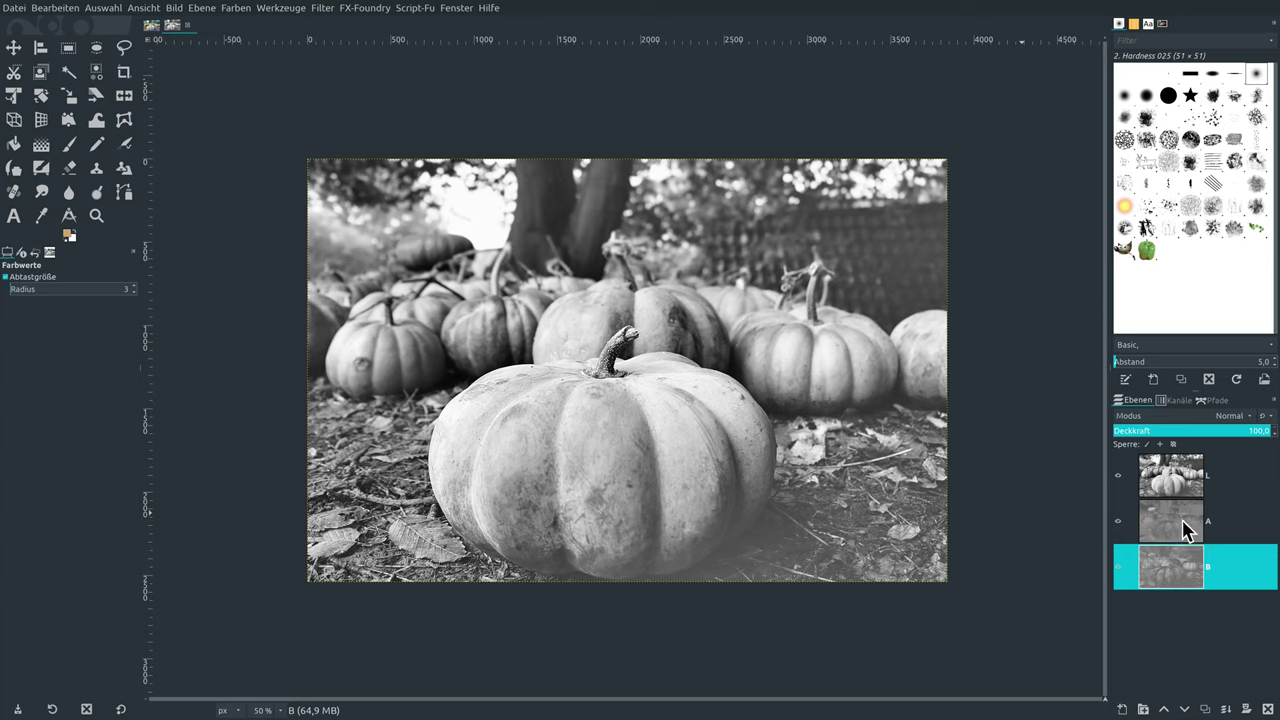
pyautogui.click(1168, 478)
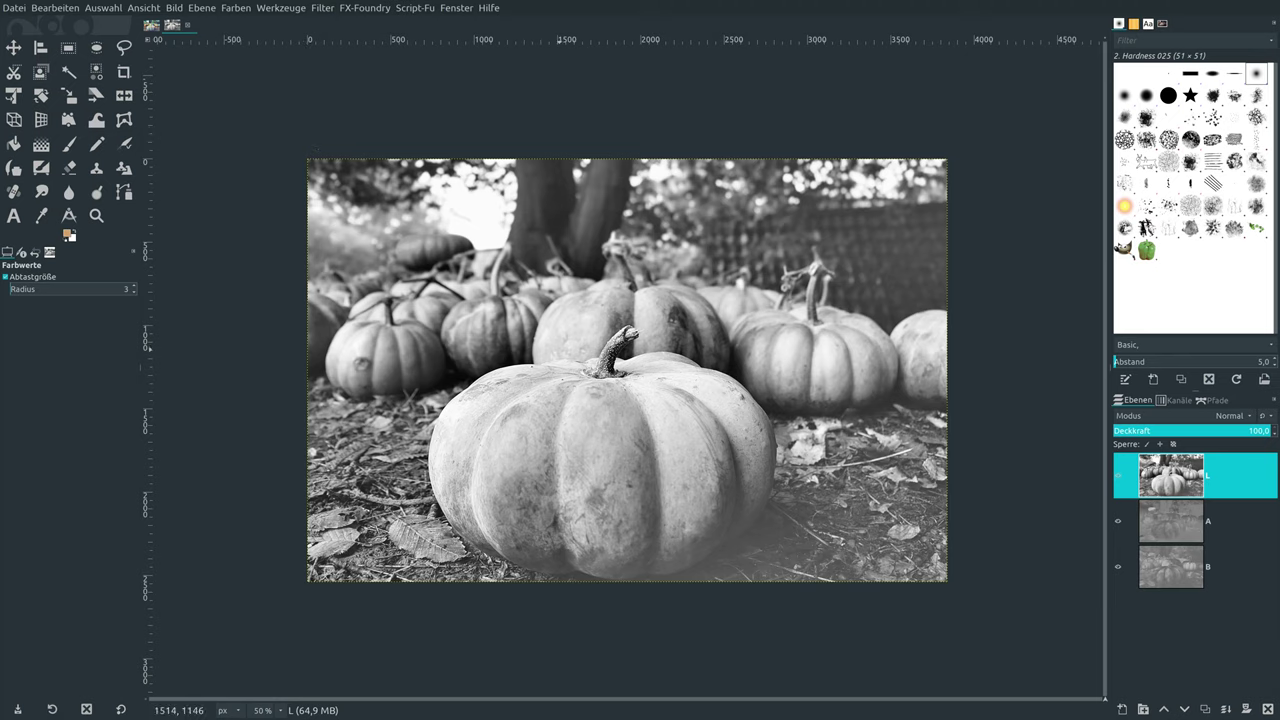
pyautogui.click(322, 8)
pyautogui.moveTo(342, 103)
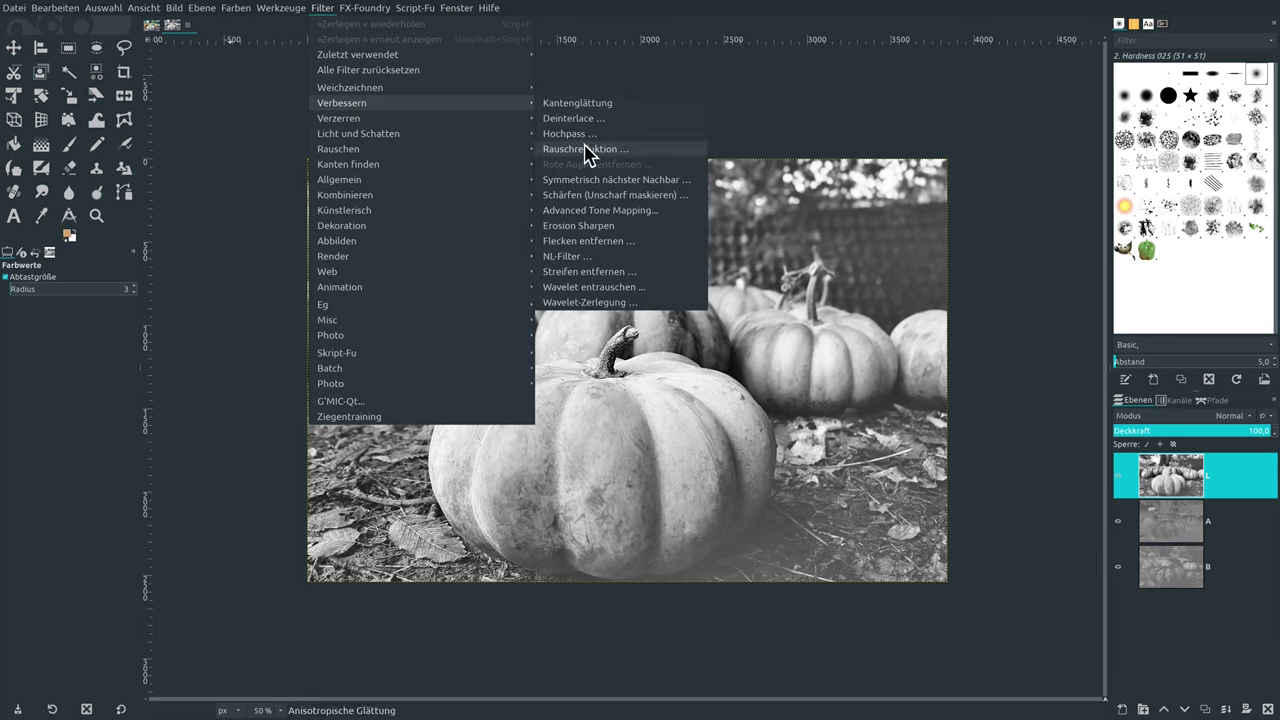
pyautogui.click(595, 194)
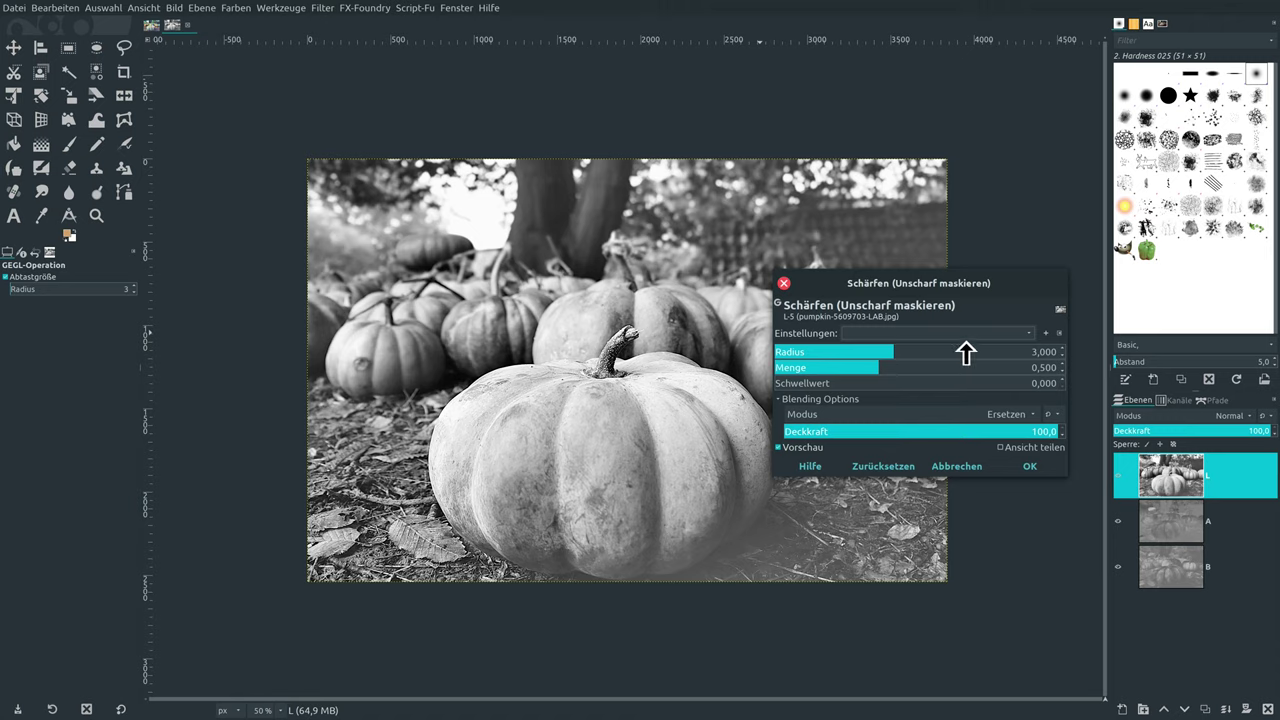
# Sharpen the L layer with the Unsharp Mask Clarity preset (radius and amount 0.850).
pyautogui.click(960, 334)
pyautogui.click(950, 404)
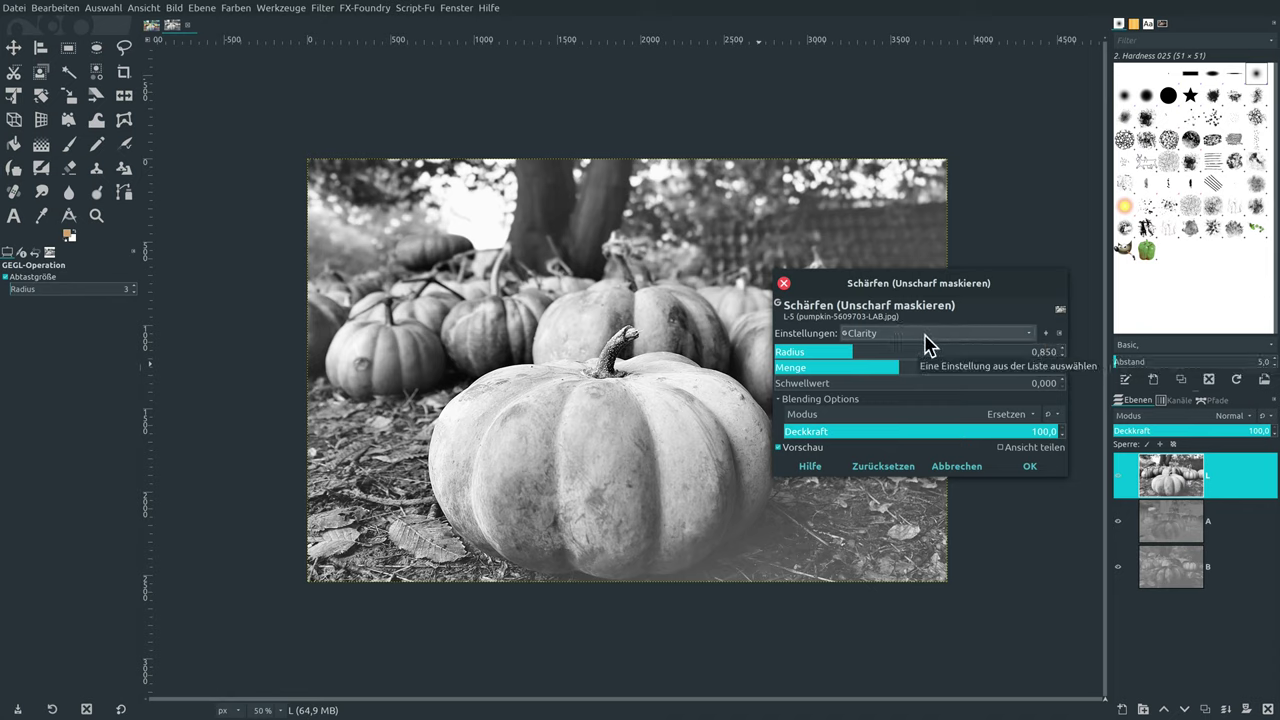
pyautogui.click(1030, 467)
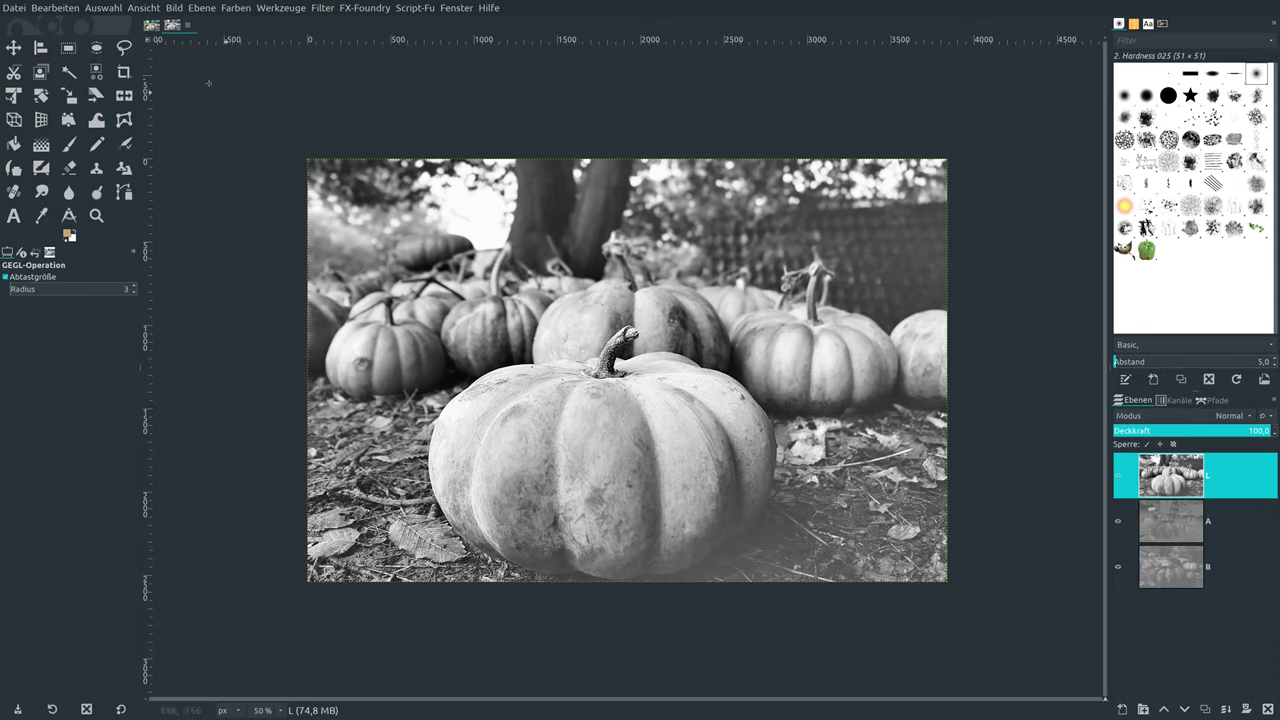
# Recompose the LAB layers into the photo and close the LAB image, discarding changes.
pyautogui.click(237, 9)
pyautogui.moveTo(247, 274)
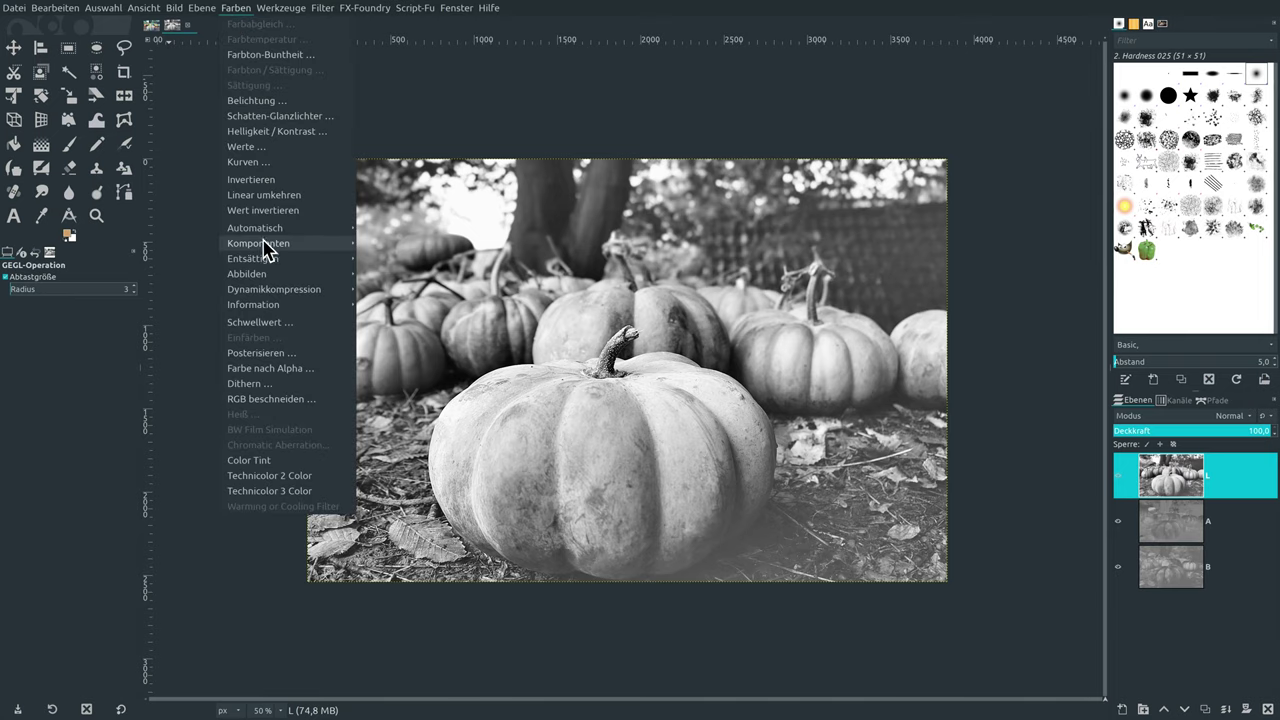
pyautogui.moveTo(258, 243)
pyautogui.click(409, 289)
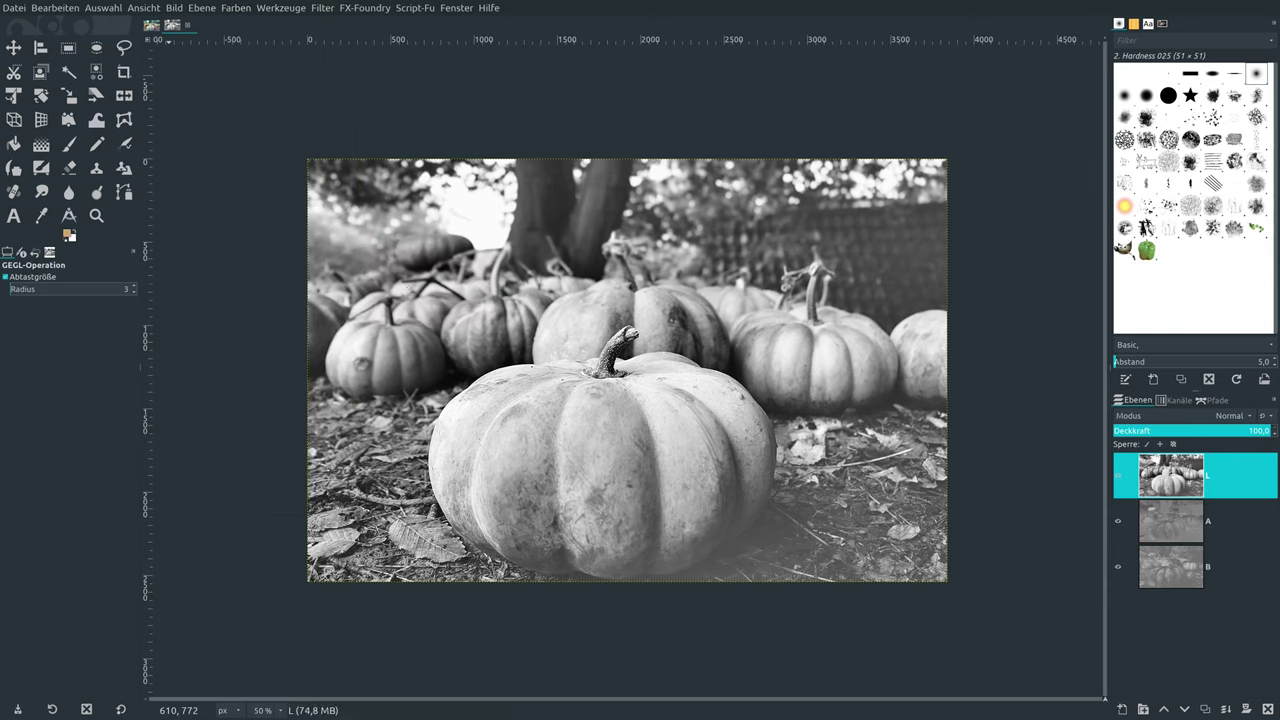
pyautogui.click(186, 25)
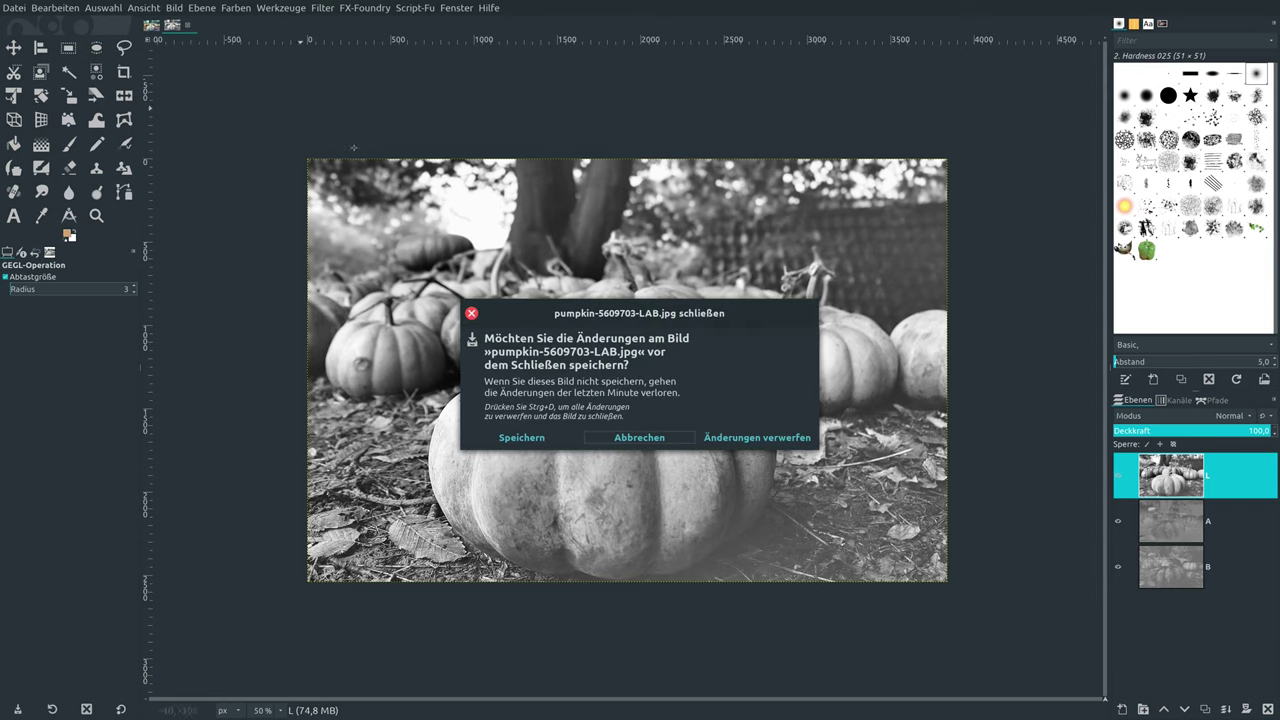
pyautogui.click(737, 444)
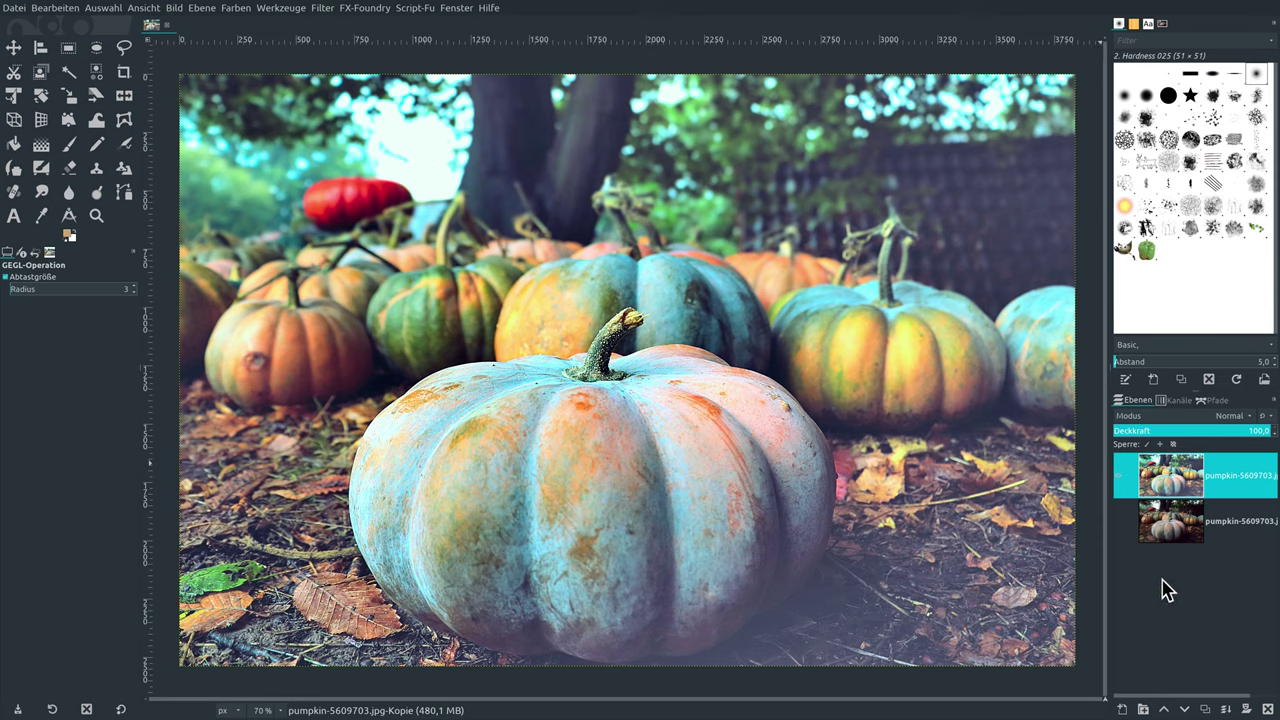
# Duplicate the top pumpkin layer and set the Gaussian blur mode to Faser extrahieren.
pyautogui.click(1205, 709)
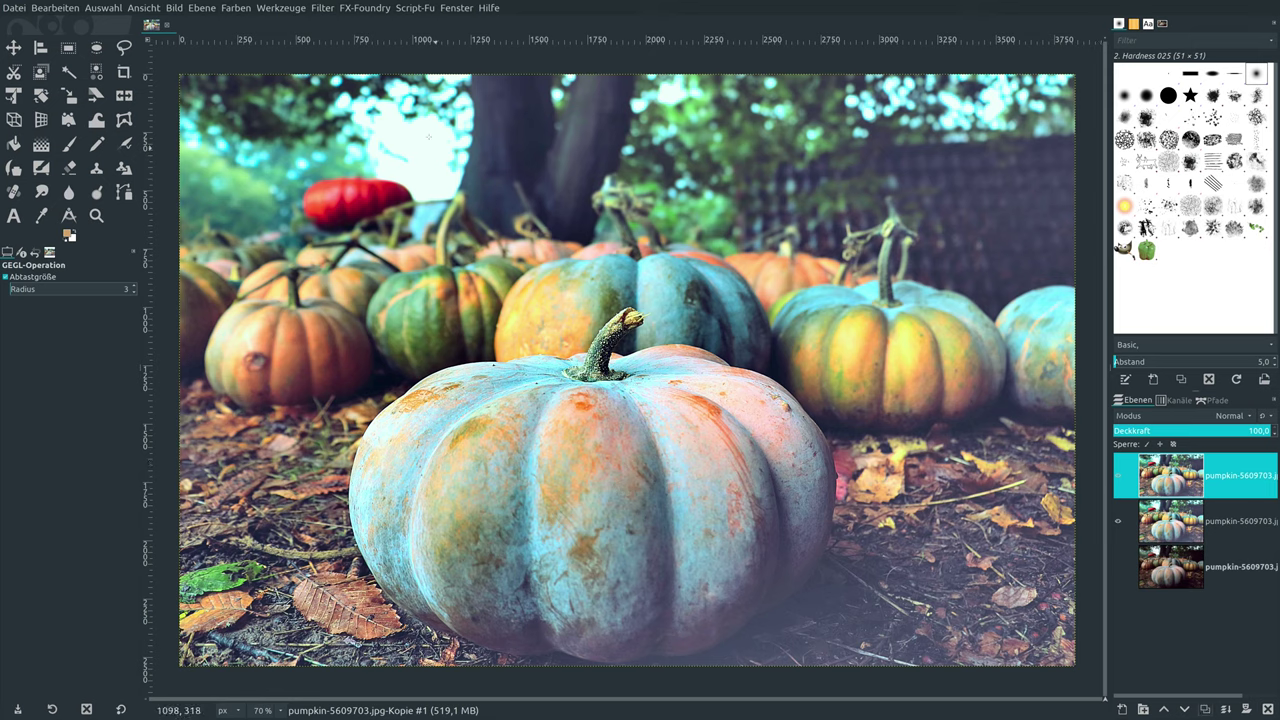
pyautogui.click(322, 8)
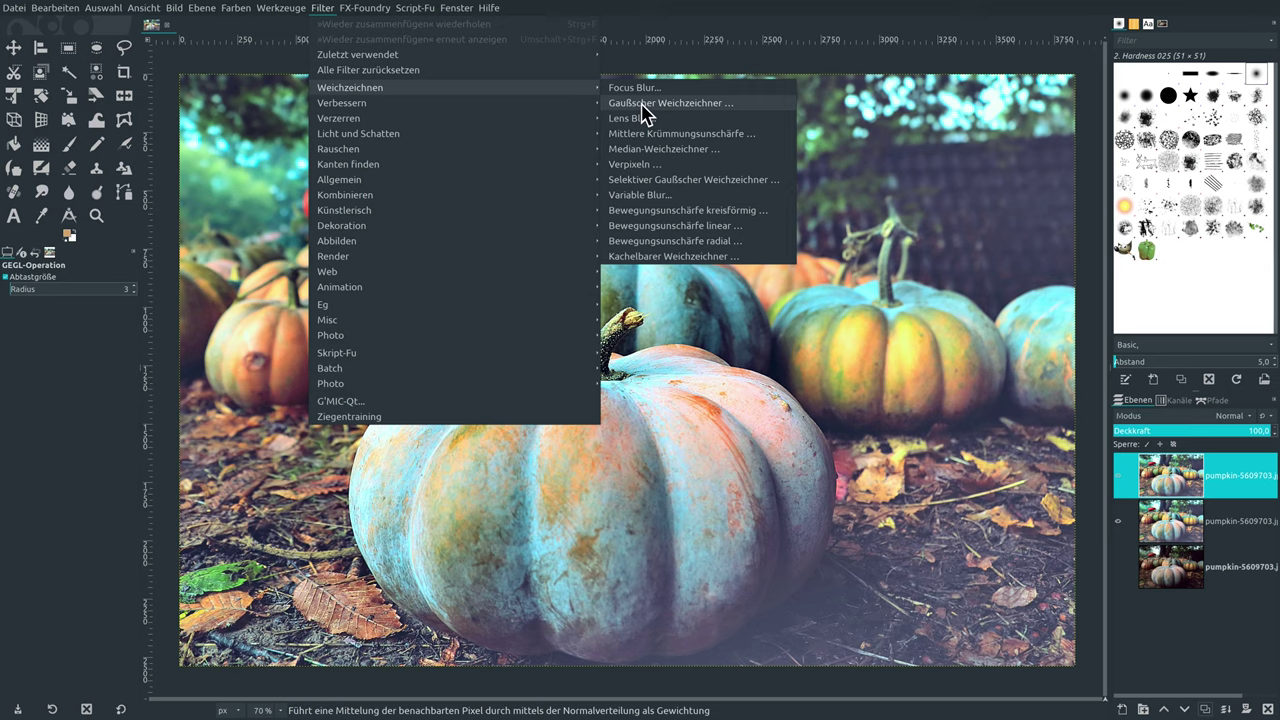
pyautogui.click(648, 104)
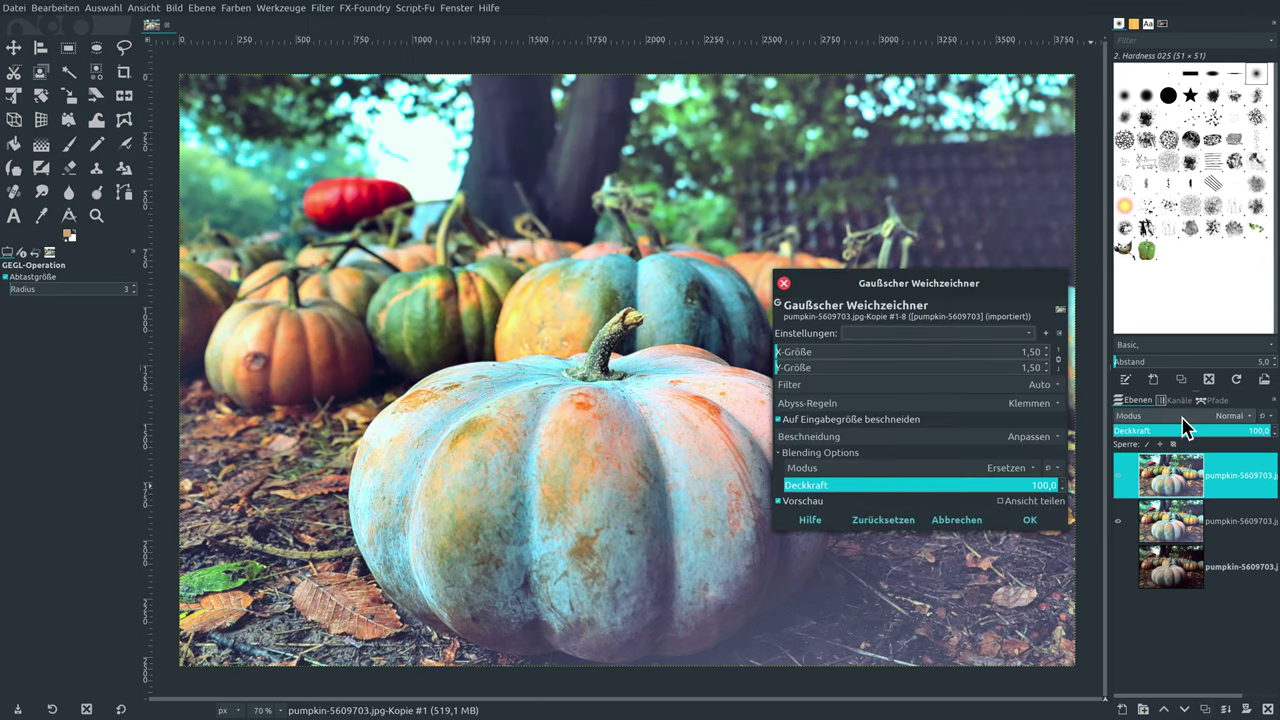
pyautogui.click(893, 468)
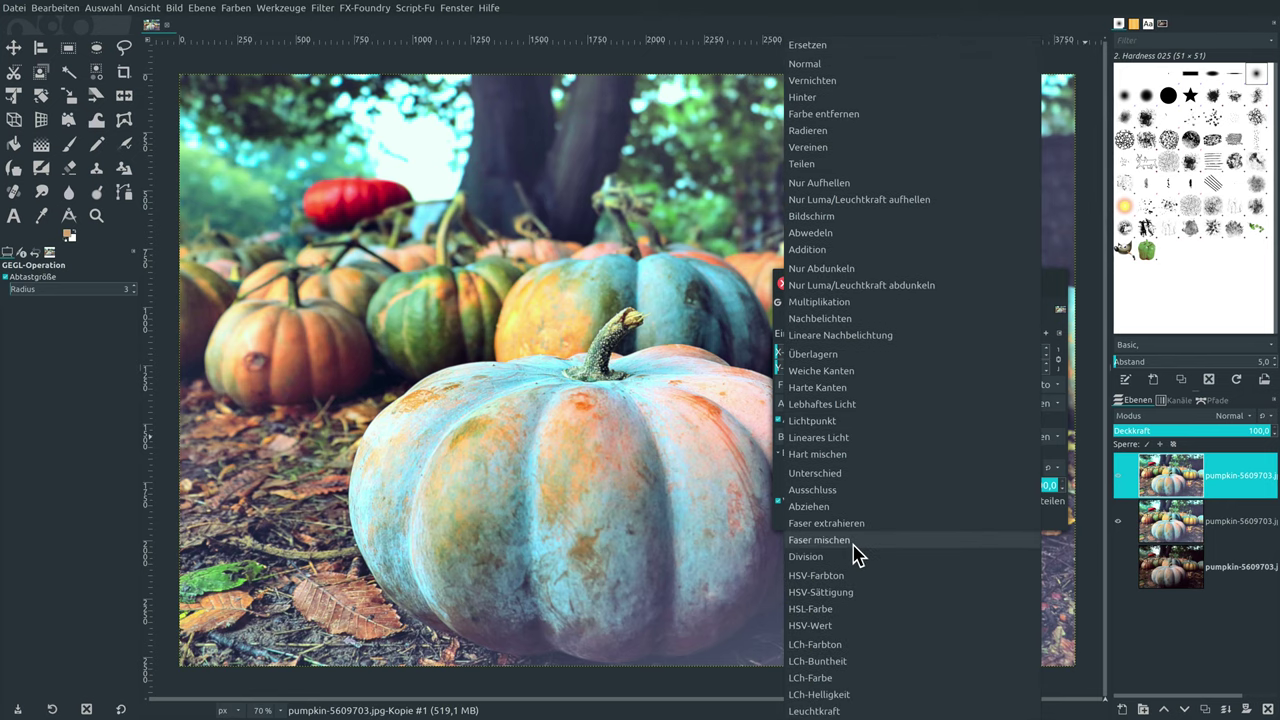
pyautogui.click(855, 530)
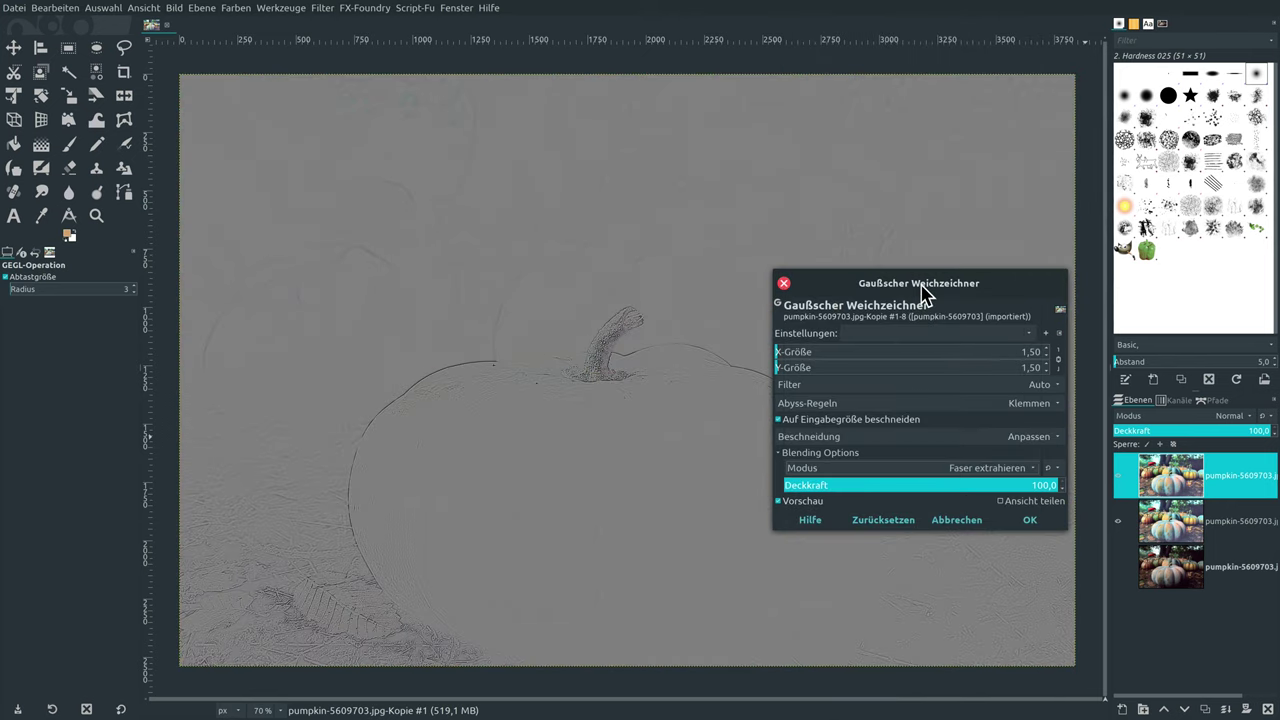
# Apply the grain-extract Gaussian blur at size 1,50 to the duplicate layer.
pyautogui.moveTo(918, 287); pyautogui.dragTo(368, 139)
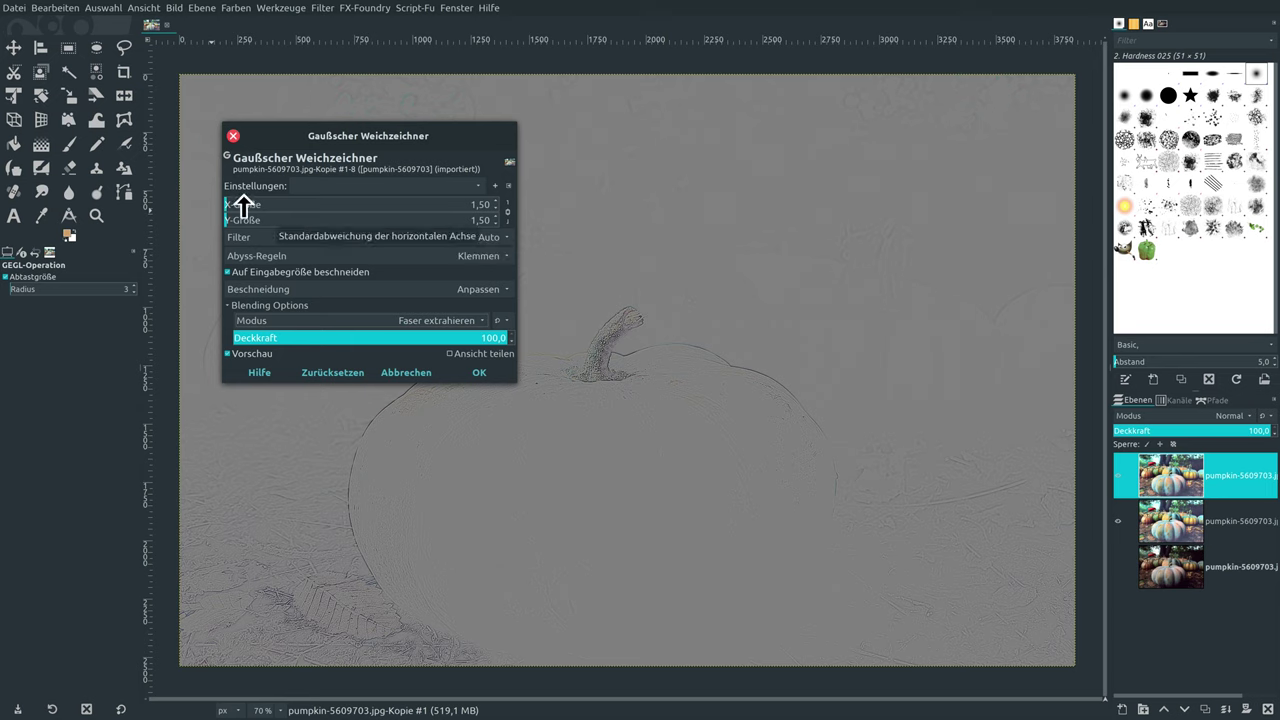
pyautogui.moveTo(246, 206); pyautogui.dragTo(336, 208)
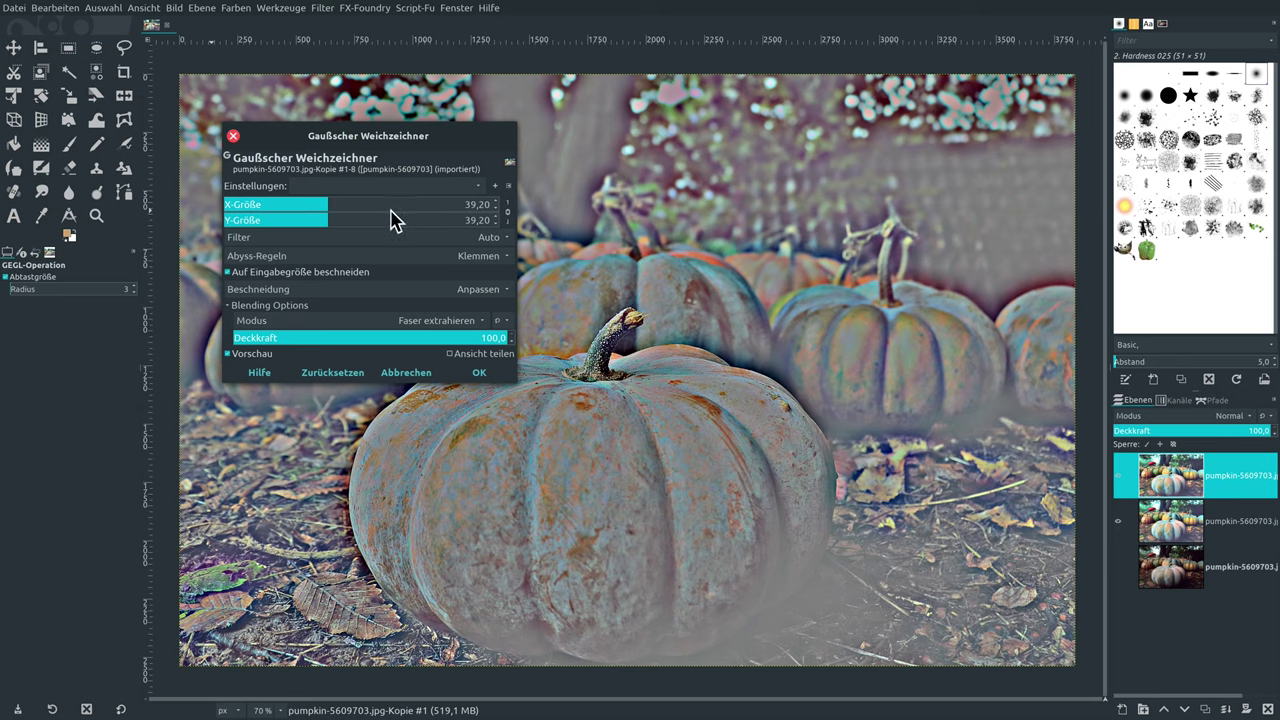
pyautogui.doubleClick(474, 219)
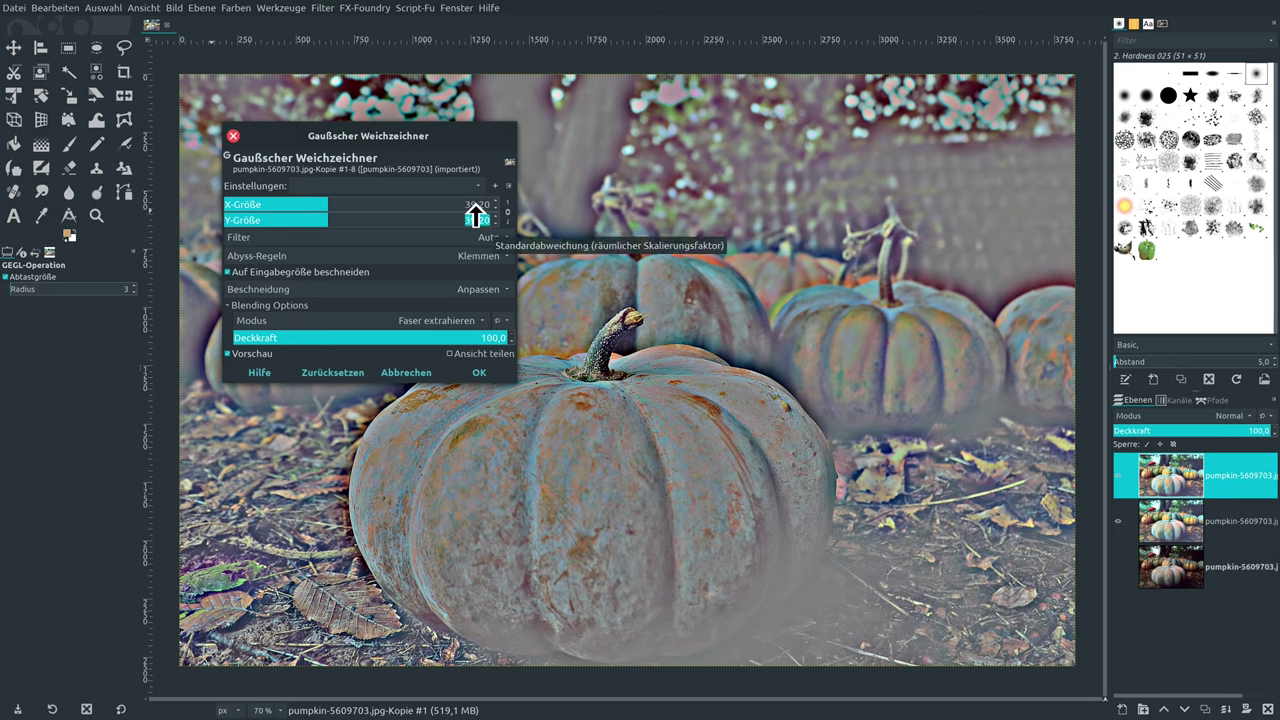
pyautogui.write('1')
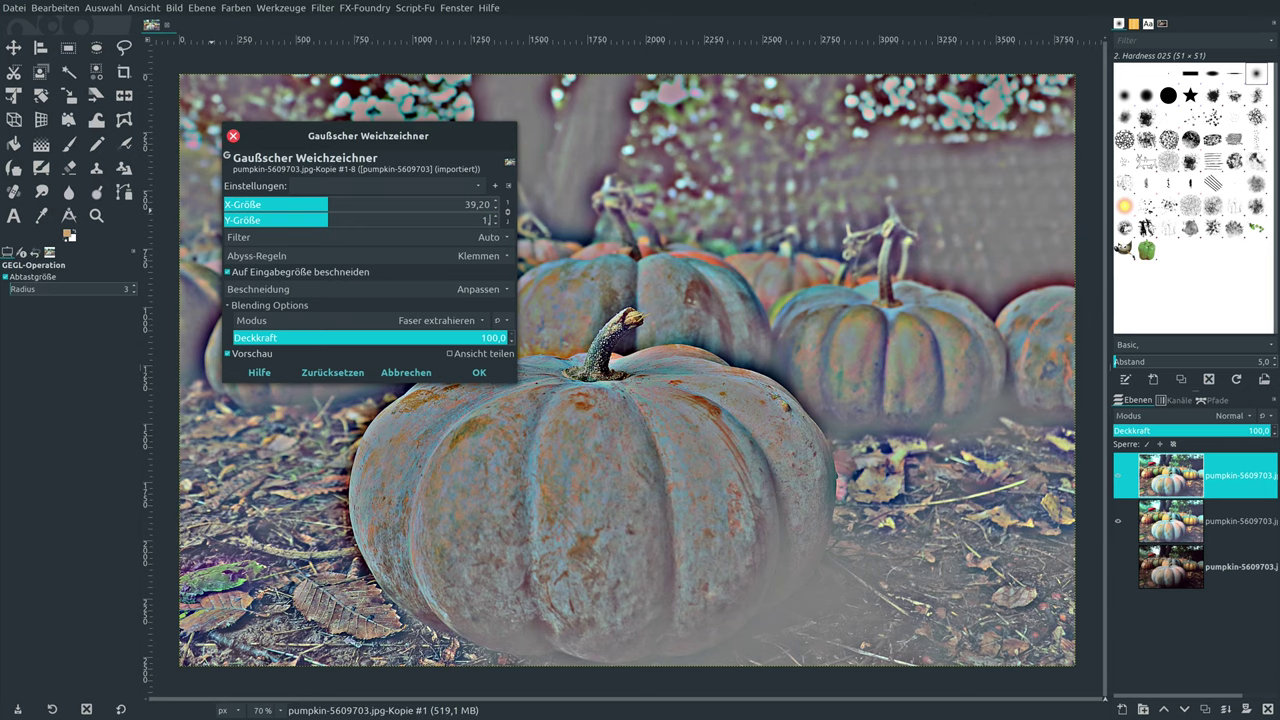
pyautogui.write(',5')
pyautogui.press('Return')
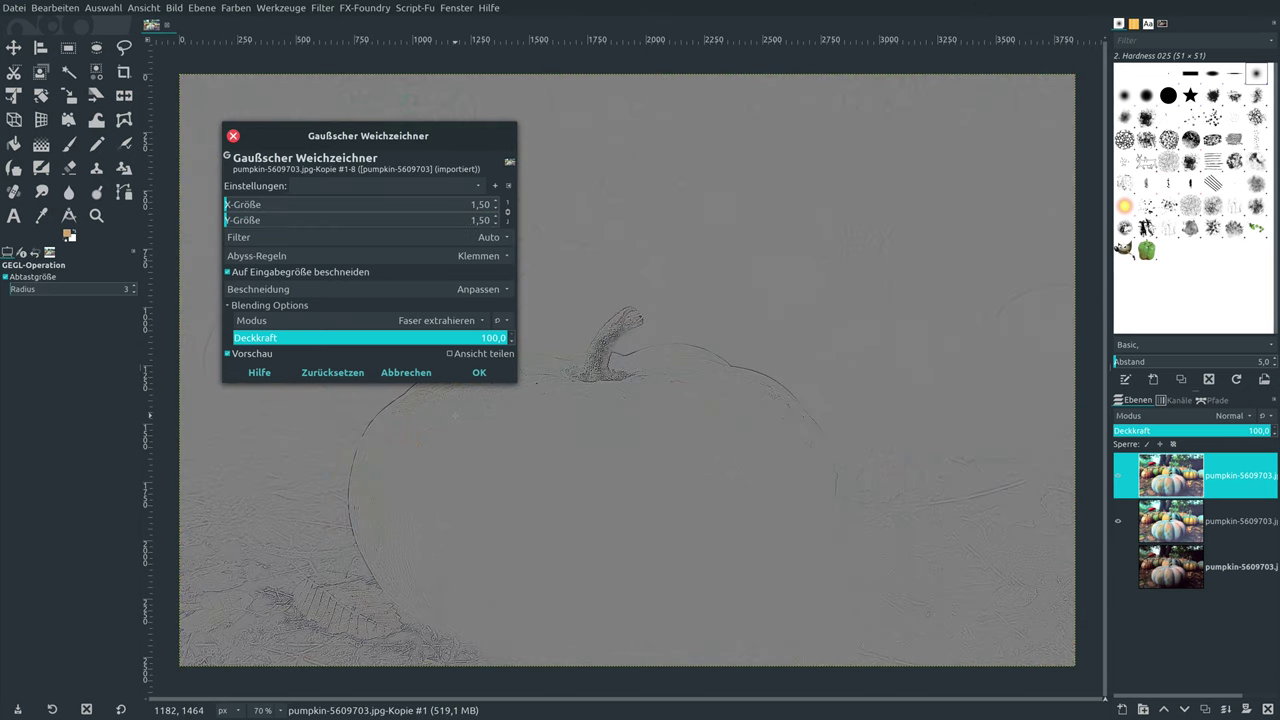
pyautogui.click(489, 378)
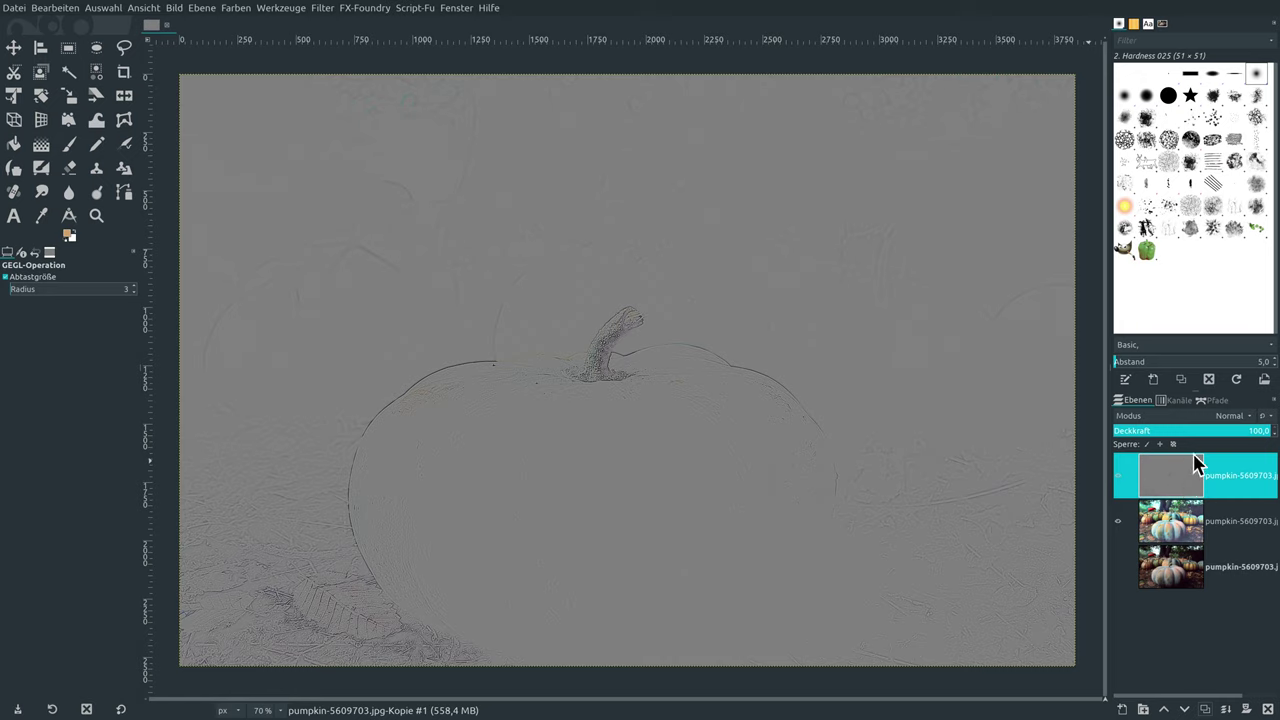
# Set the grey detail layer to Überlagern mode and duplicate it.
pyautogui.click(1200, 418)
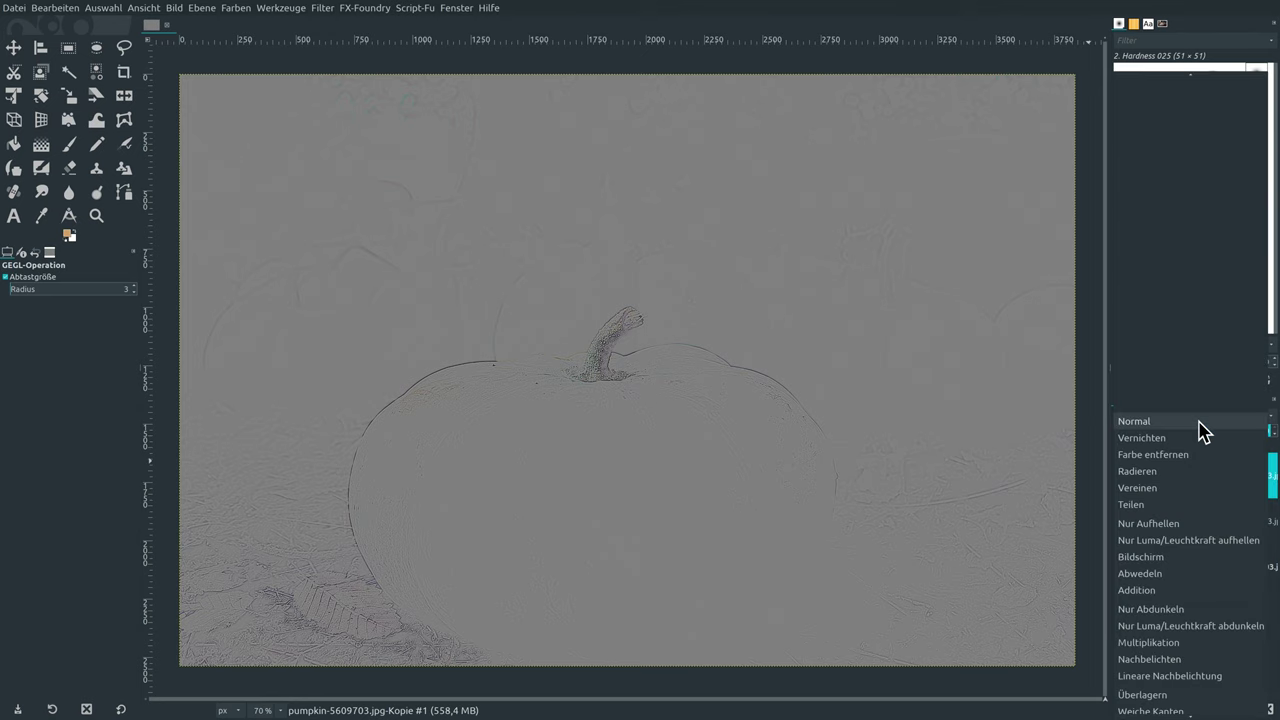
pyautogui.scroll(-3, 1200, 557)
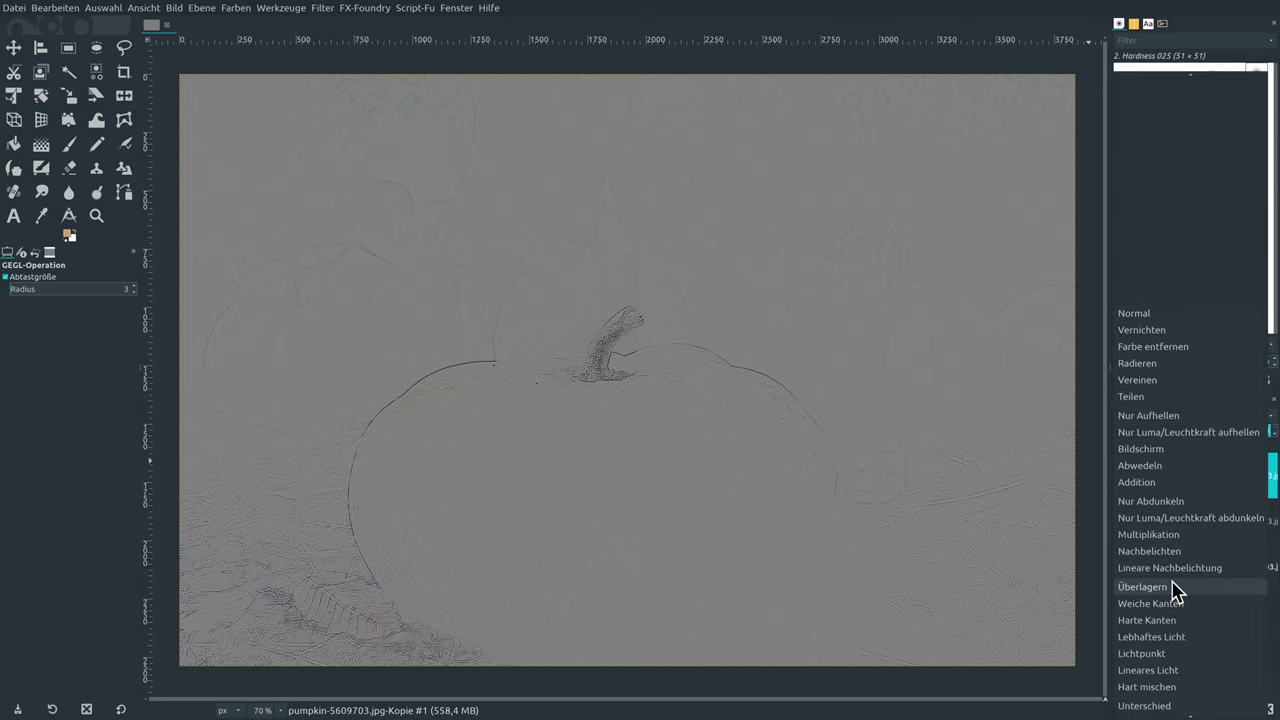
pyautogui.click(1160, 587)
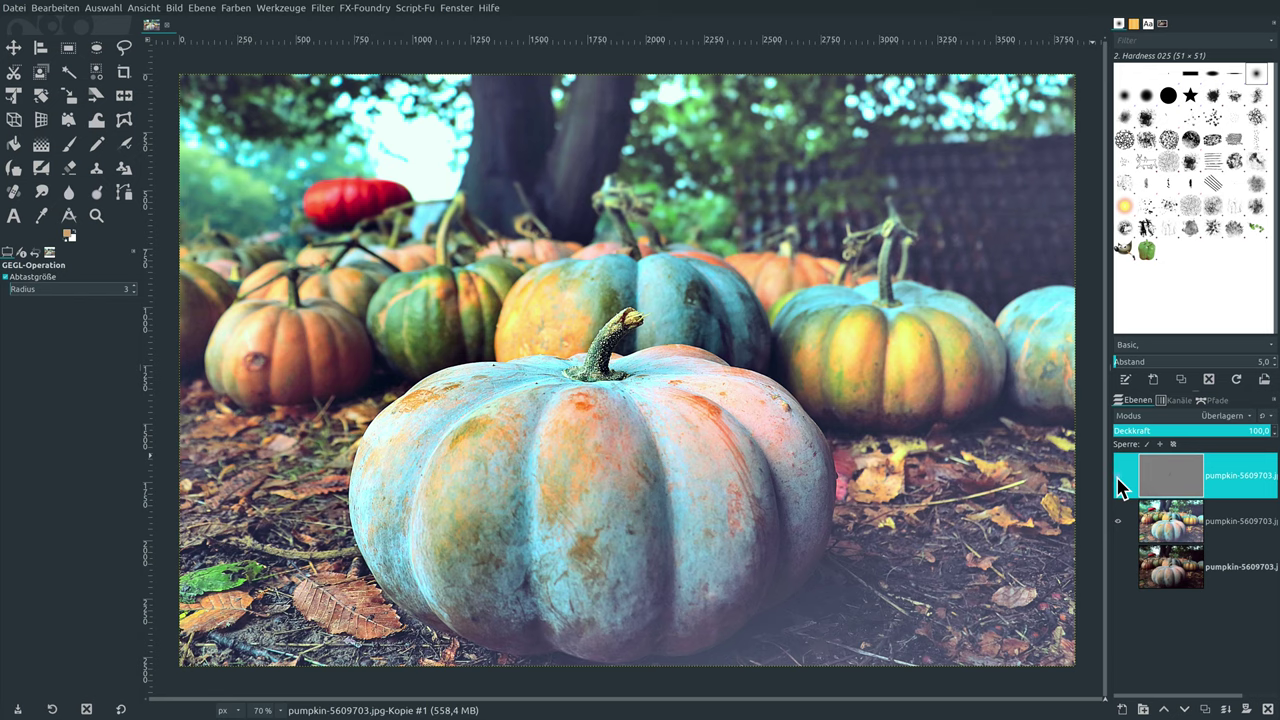
pyautogui.click(1205, 710)
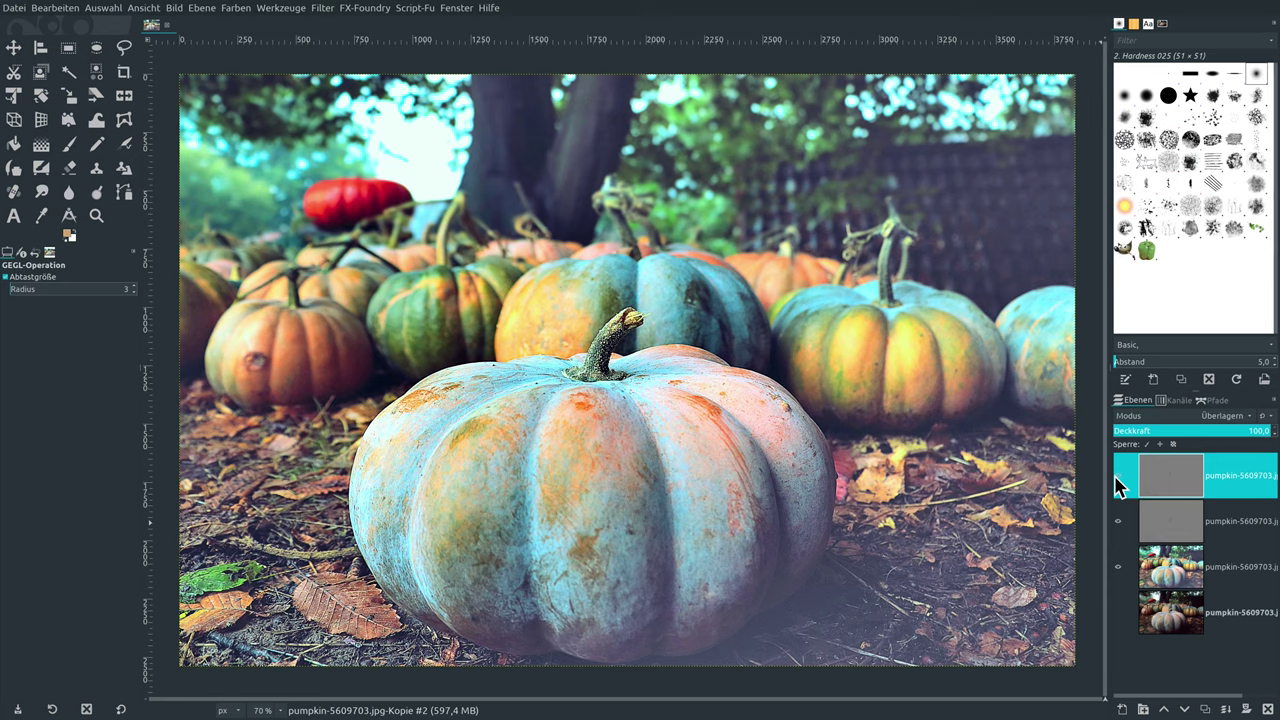
# Give the duplicate 50 opacity and merge all visible layers into one.
pyautogui.click(1252, 436)
pyautogui.write('50')
pyautogui.press('Return')
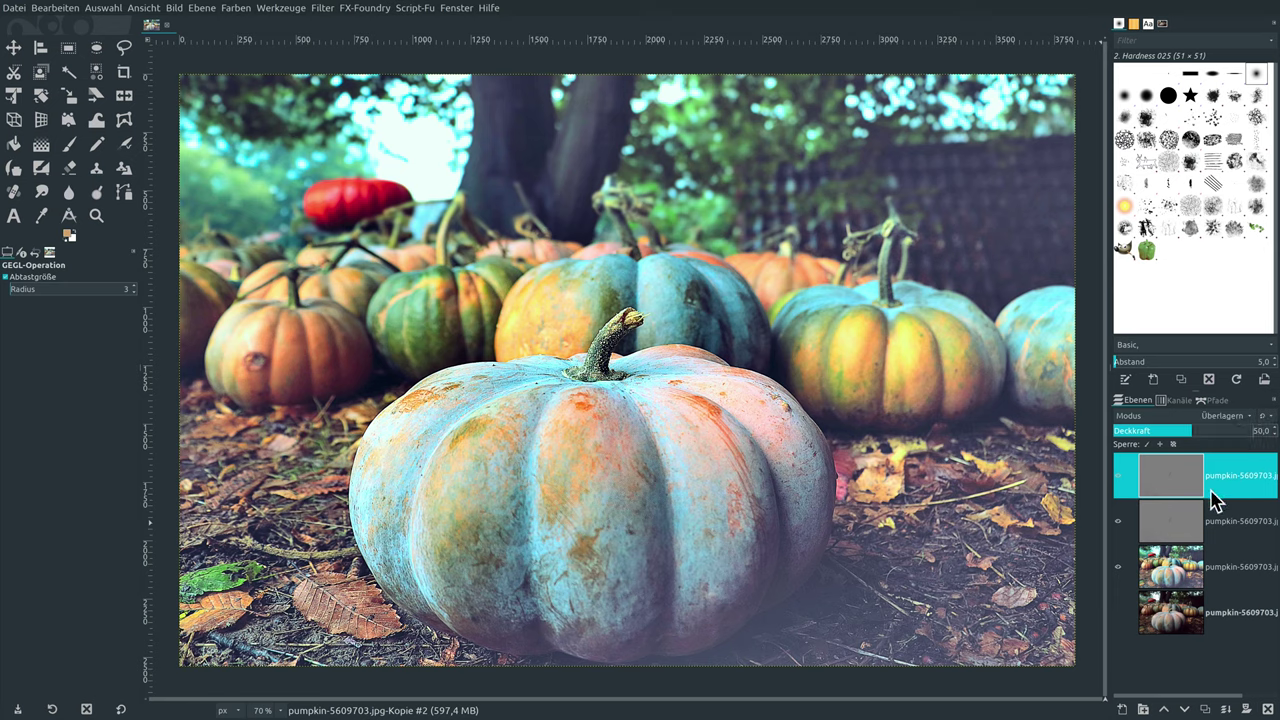
pyautogui.rightClick(1184, 486)
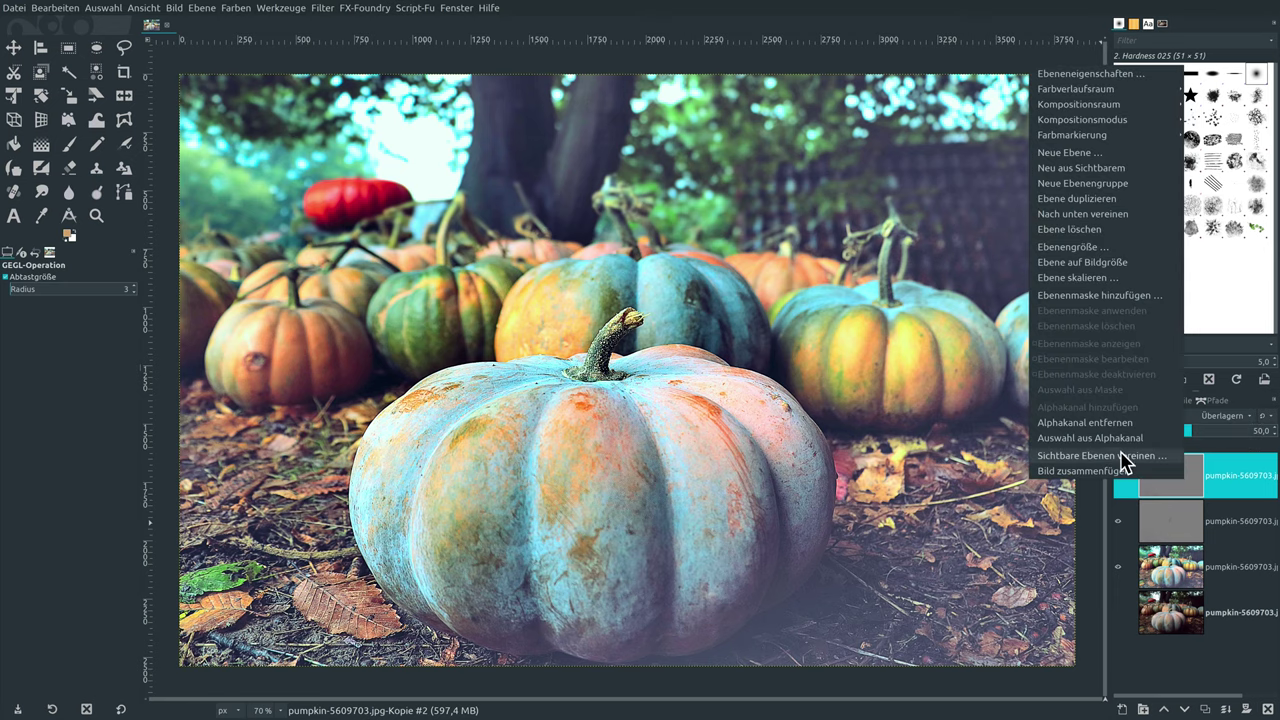
pyautogui.click(1124, 456)
pyautogui.click(1180, 538)
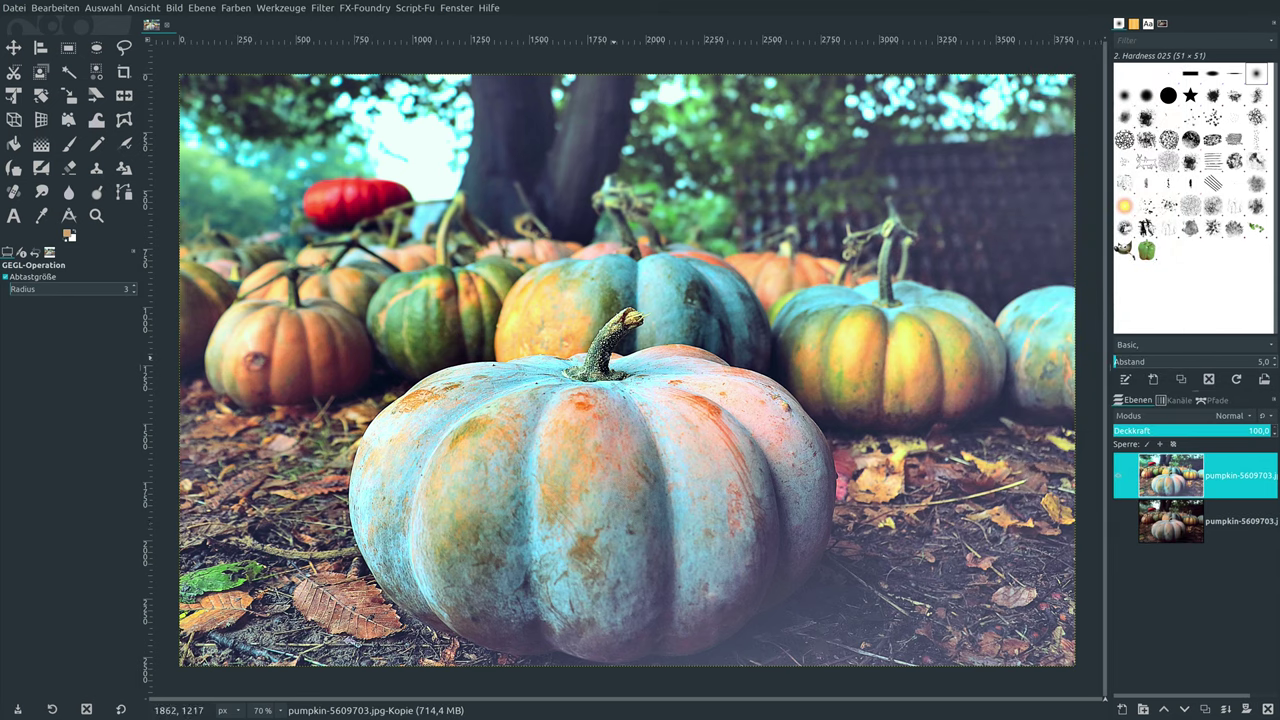
# Toggle layer visibility to compare the sharpened layer with the original.
pyautogui.click(1118, 521)
pyautogui.click(1119, 477)
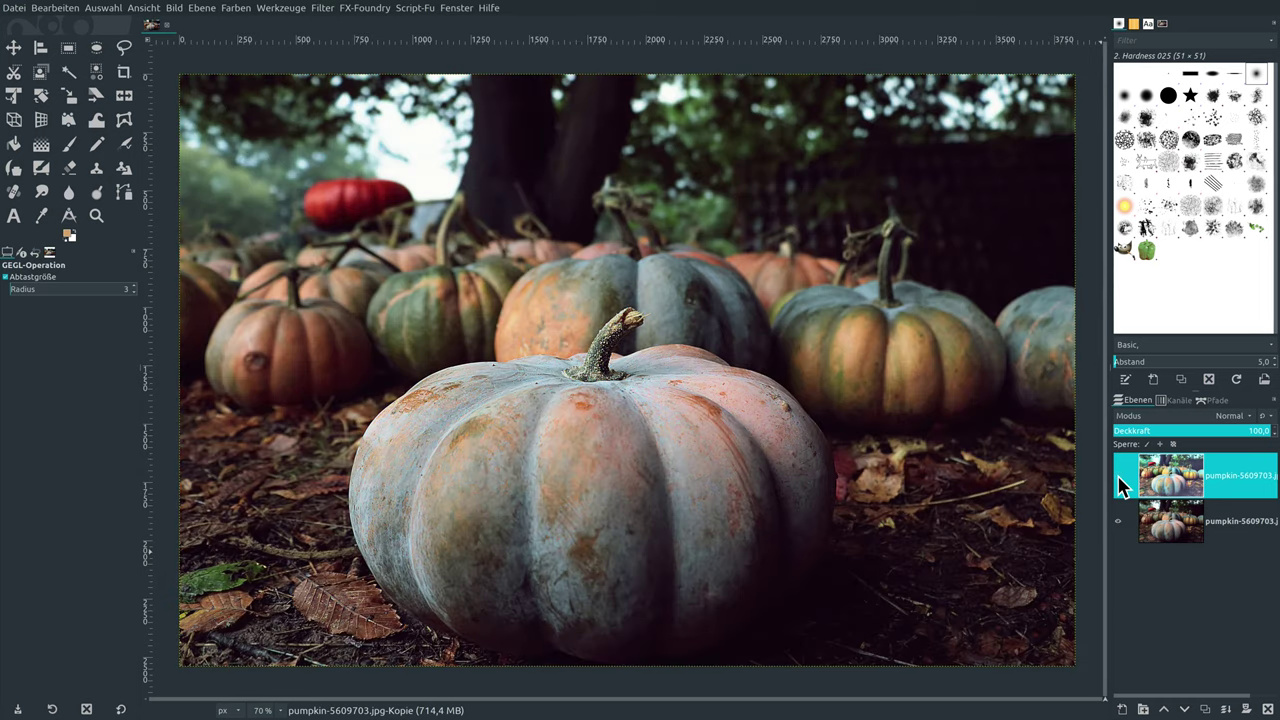
pyautogui.click(1119, 482)
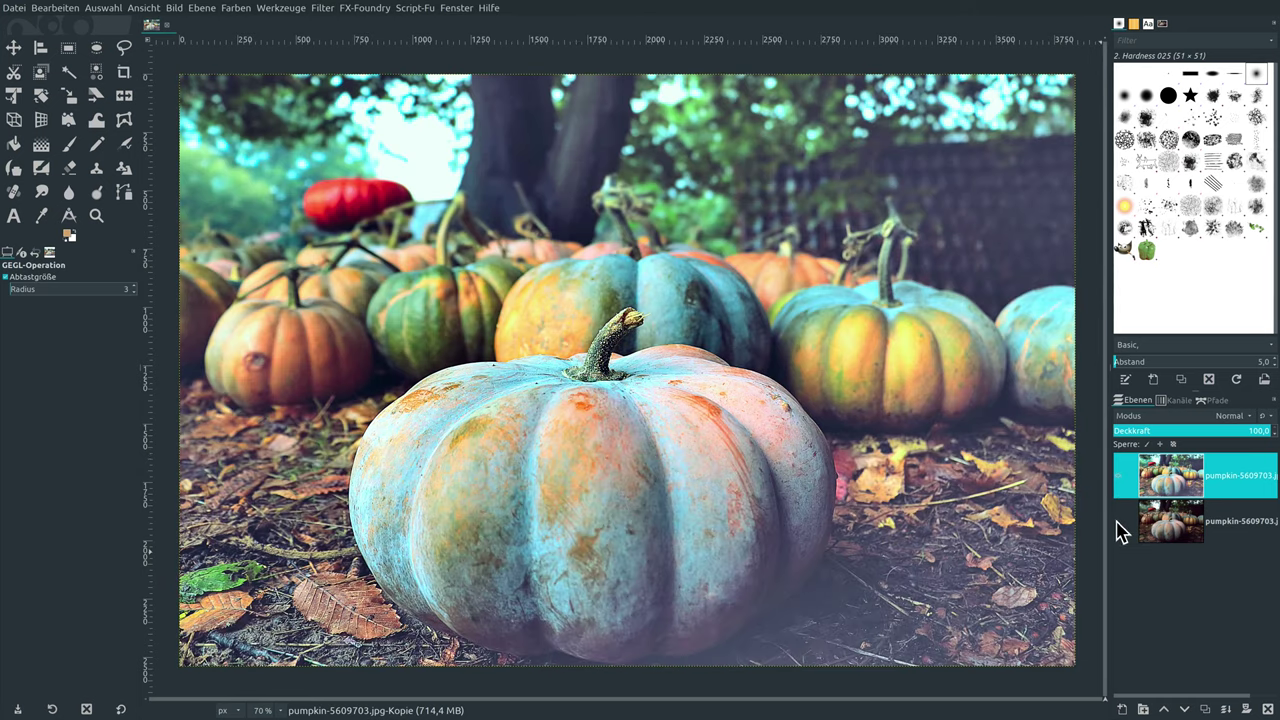
# Apply Levels with automatic input values and the black input point at 32.
pyautogui.click(236, 8)
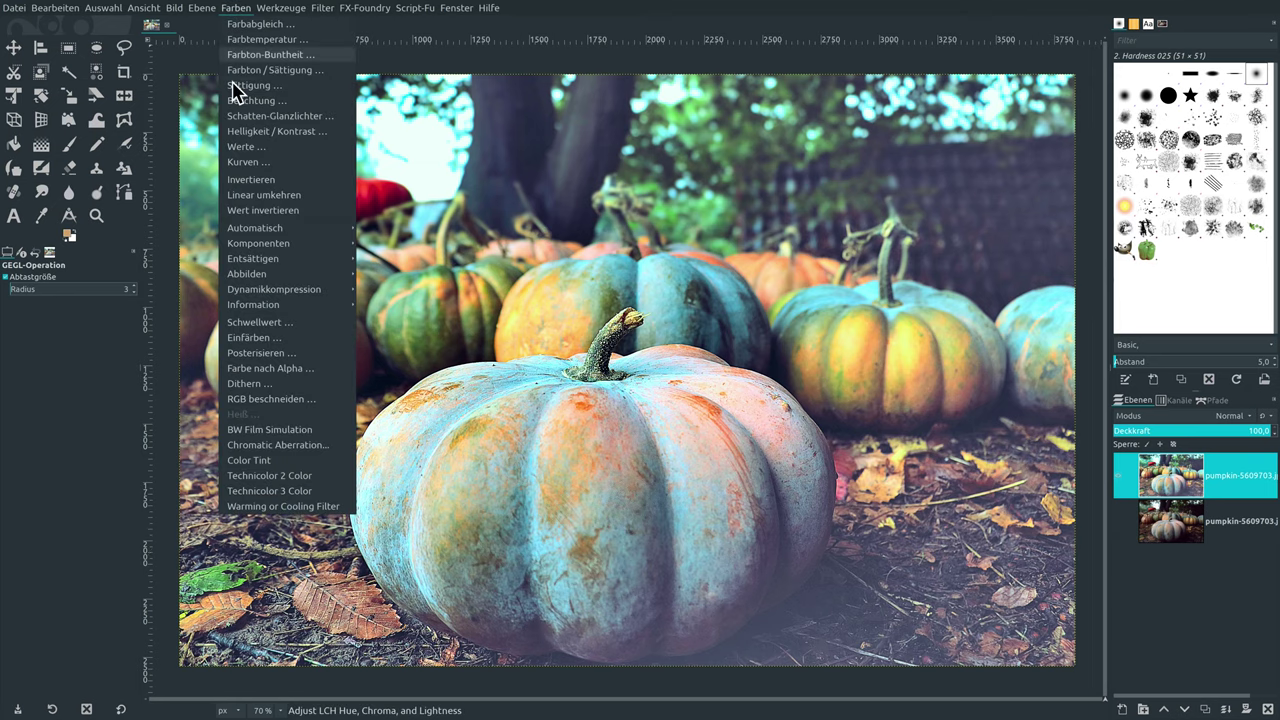
pyautogui.click(254, 157)
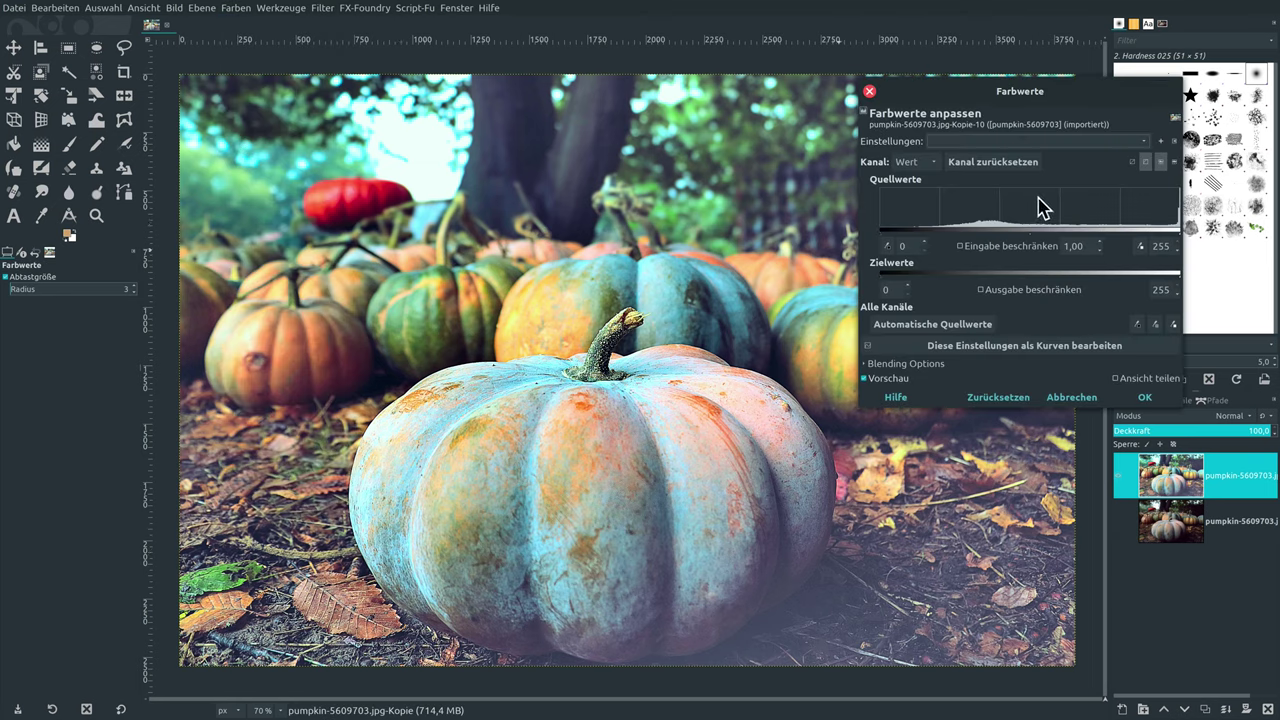
pyautogui.moveTo(1028, 92); pyautogui.dragTo(995, 166)
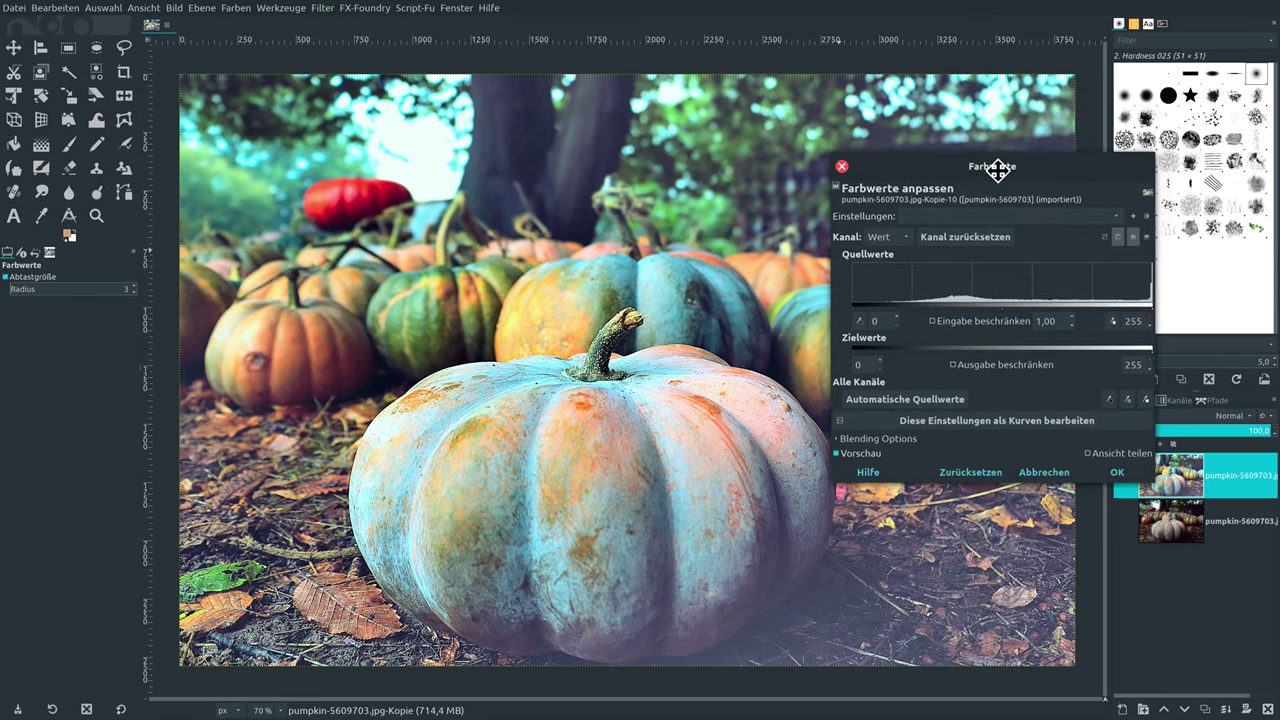
pyautogui.click(906, 399)
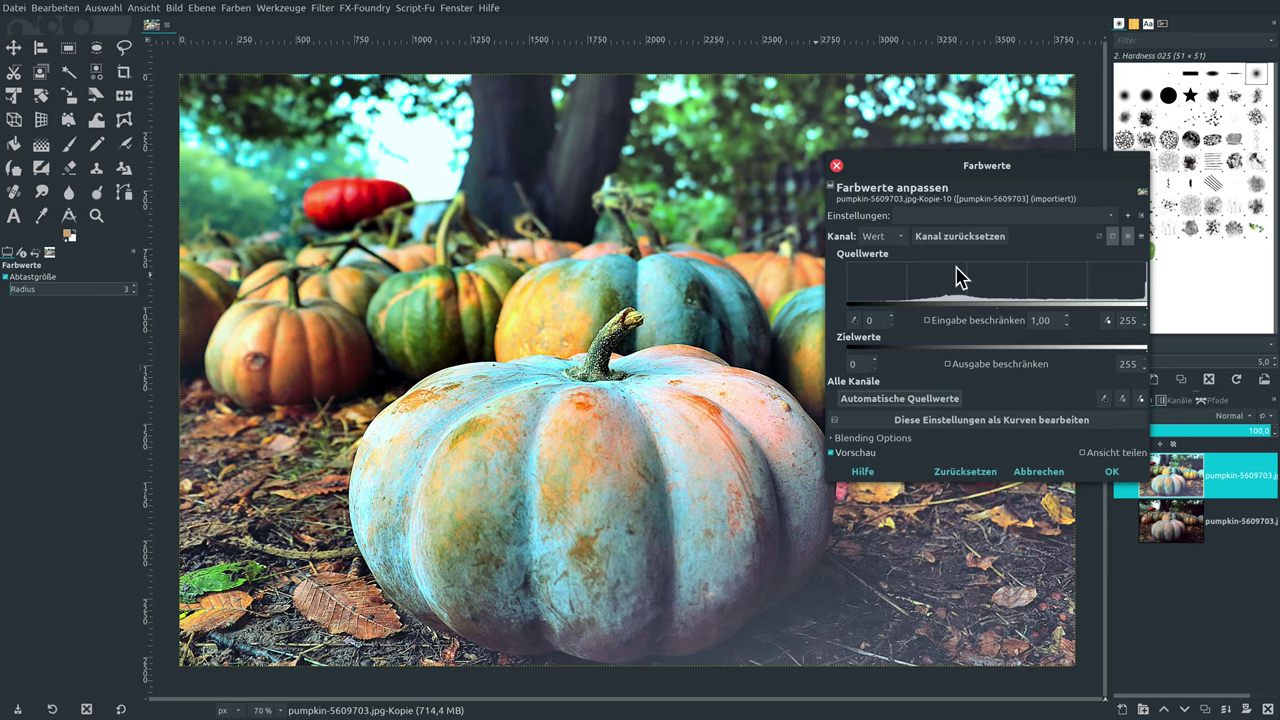
pyautogui.moveTo(979, 170); pyautogui.dragTo(972, 101)
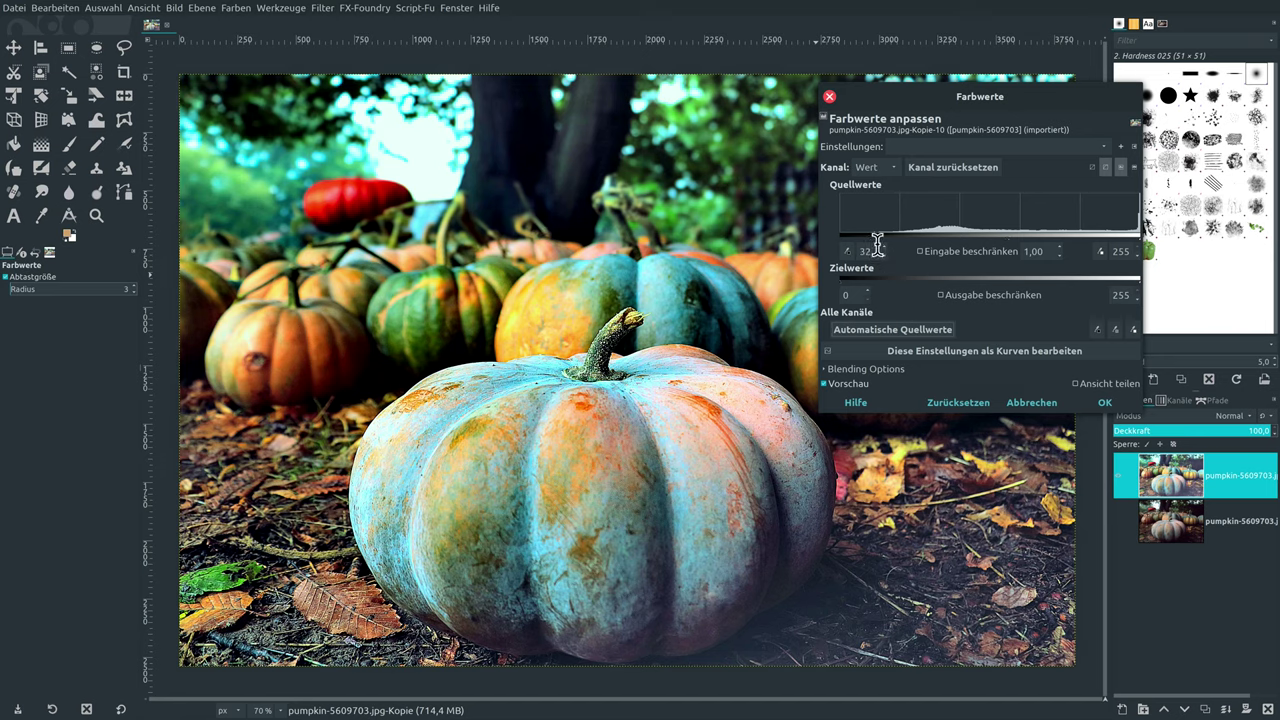
pyautogui.moveTo(985, 112); pyautogui.dragTo(936, 107)
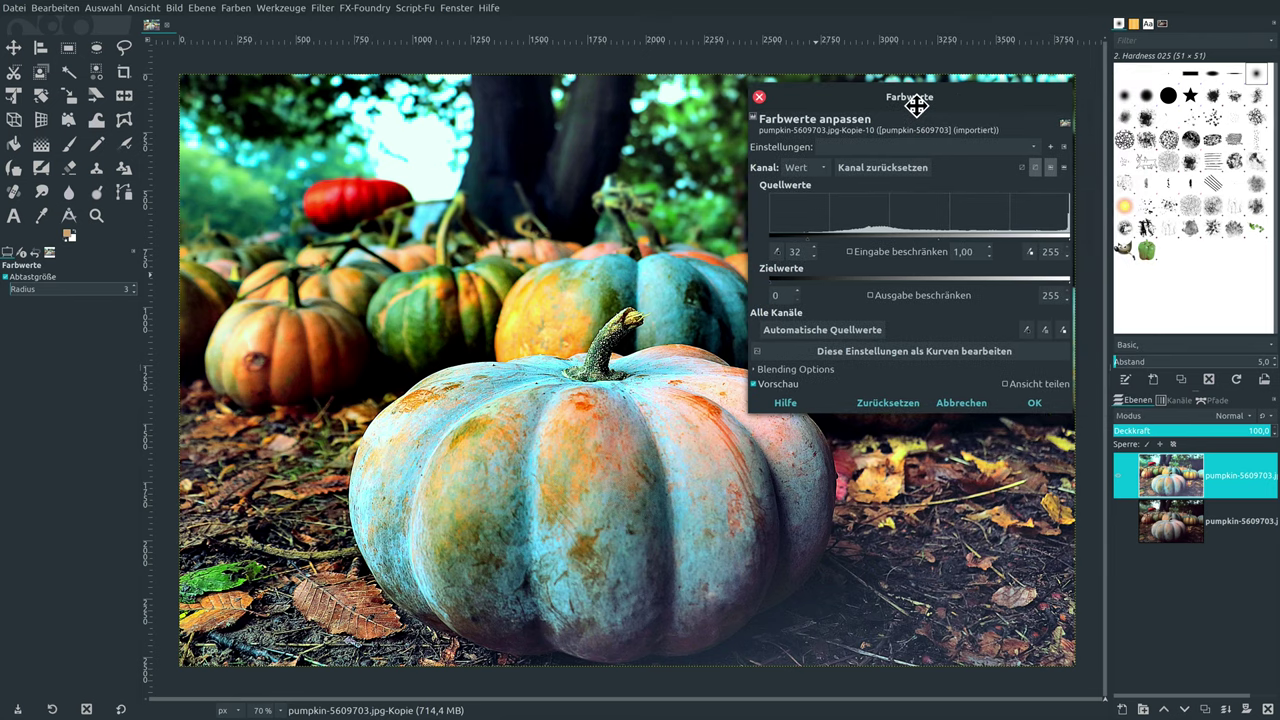
pyautogui.click(1047, 398)
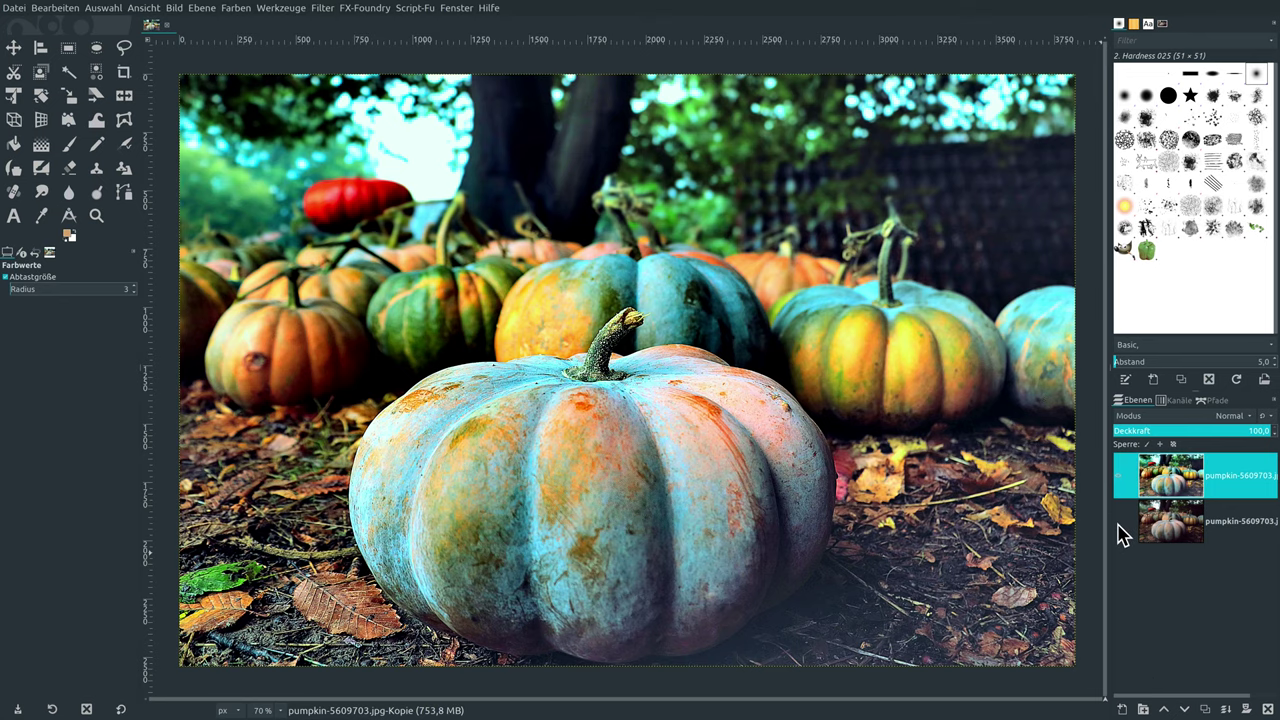
# Toggle the levels-adjusted top layer off and on to compare before and after.
pyautogui.click(1119, 479)
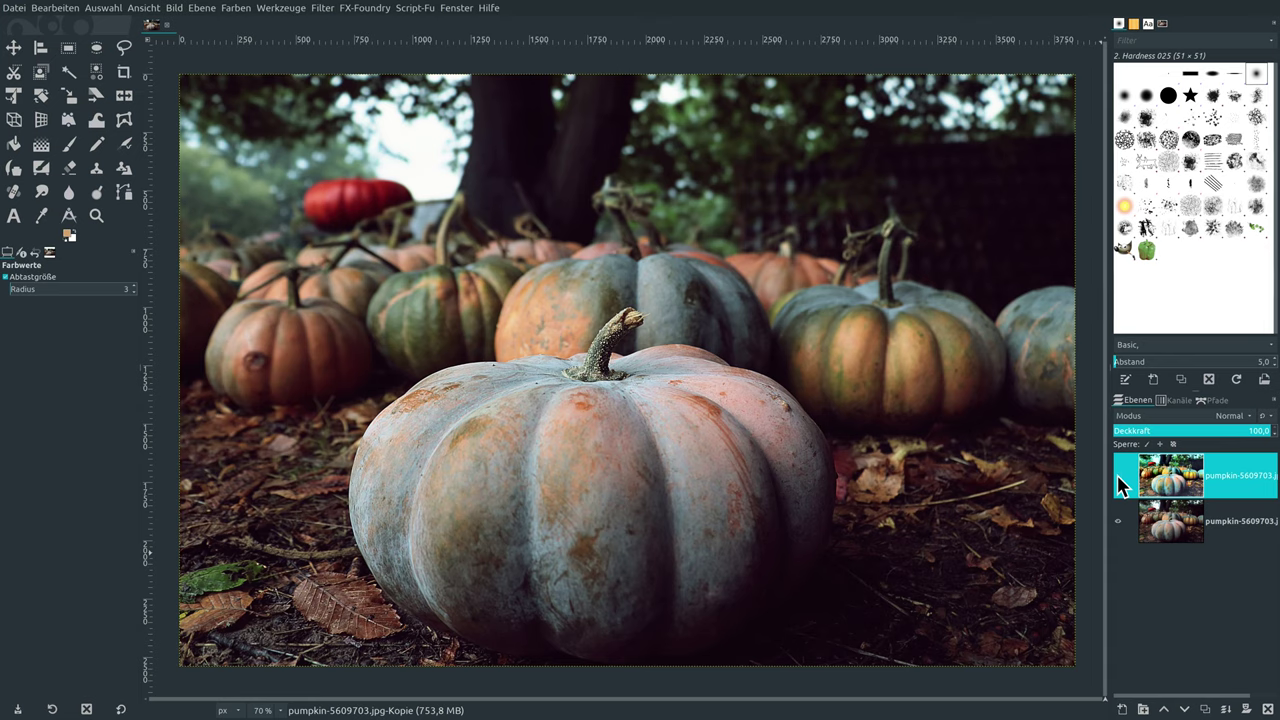
pyautogui.click(1119, 479)
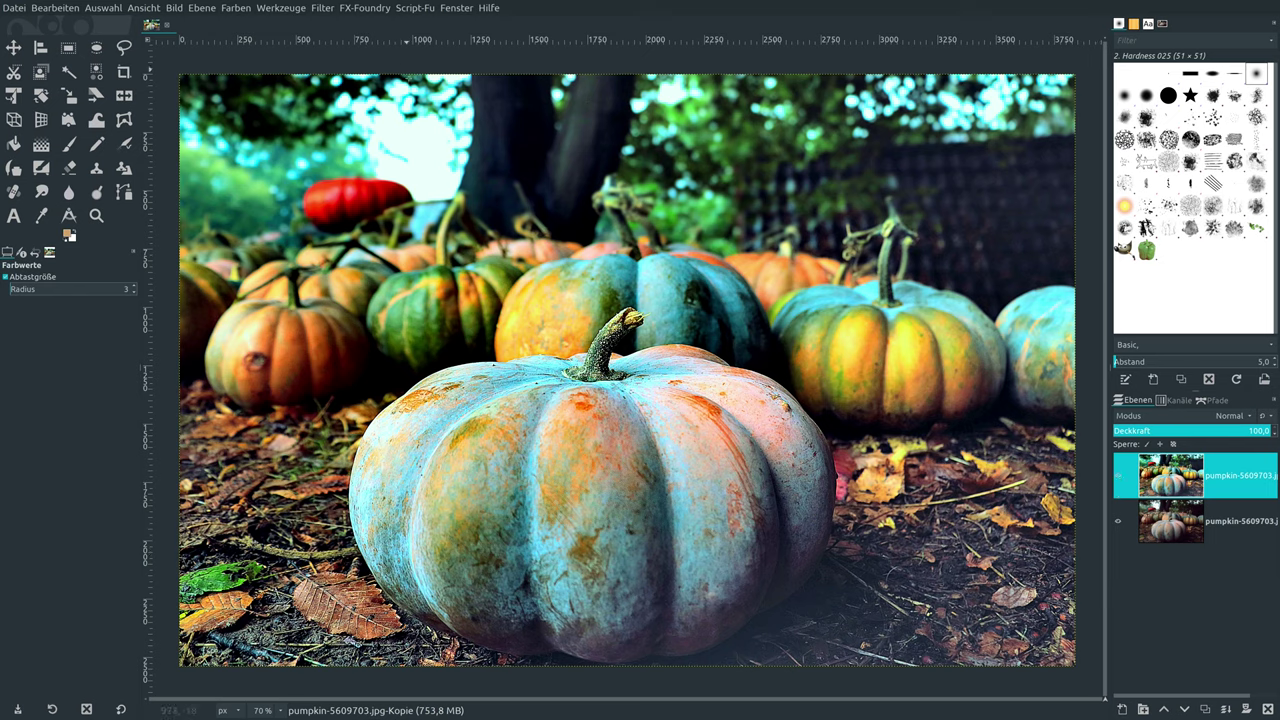
pyautogui.click(1119, 482)
# Duplicate the original photo layer and lower the top layer's opacity to 62.
pyautogui.click(1176, 533)
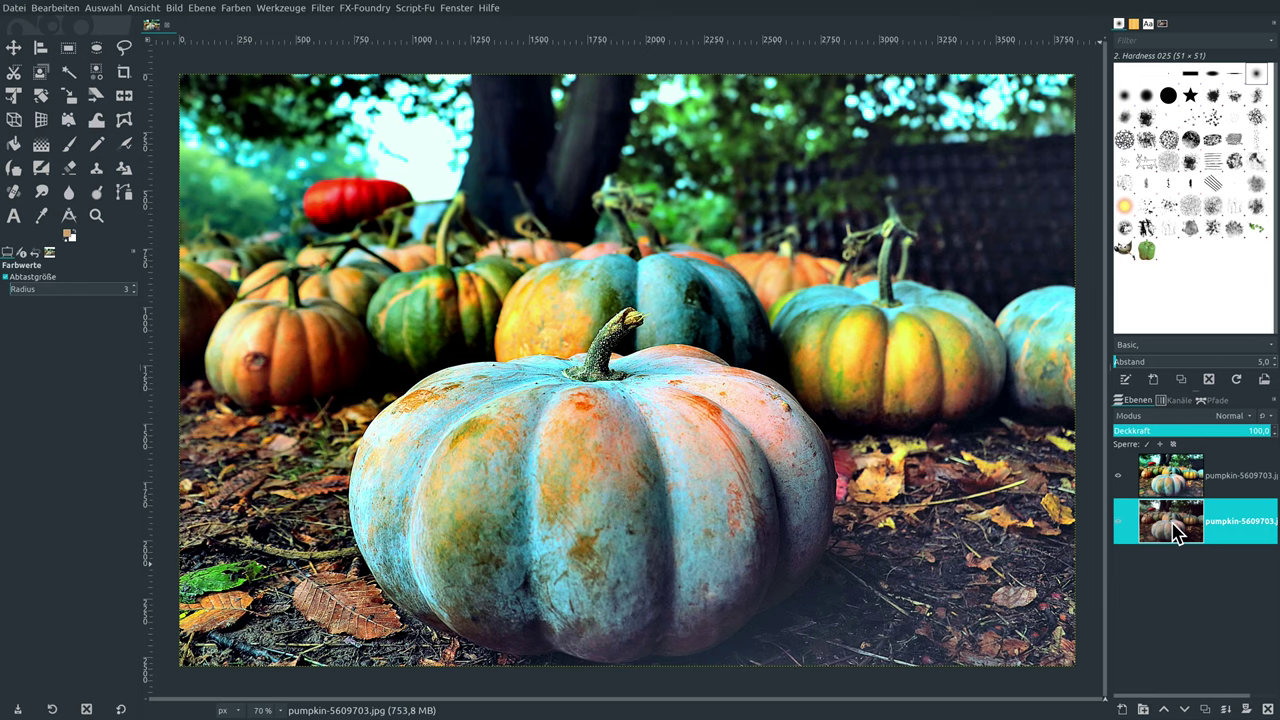
pyautogui.click(1205, 709)
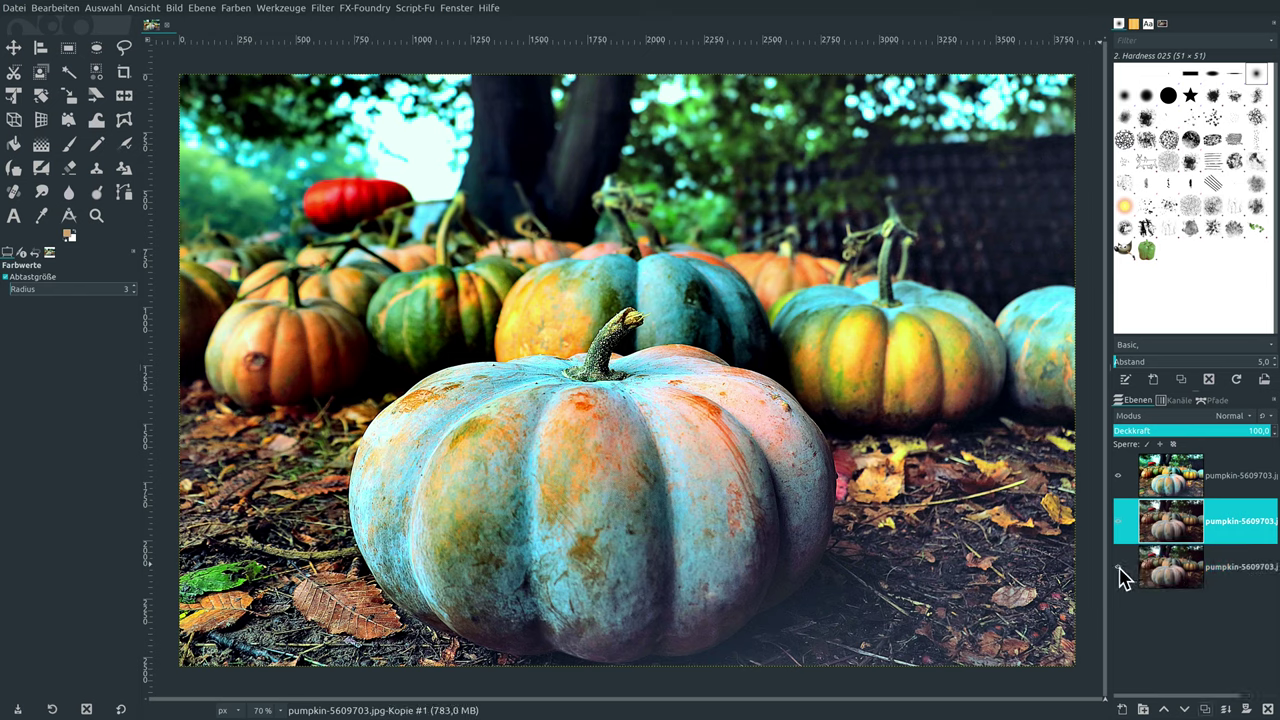
pyautogui.click(1178, 482)
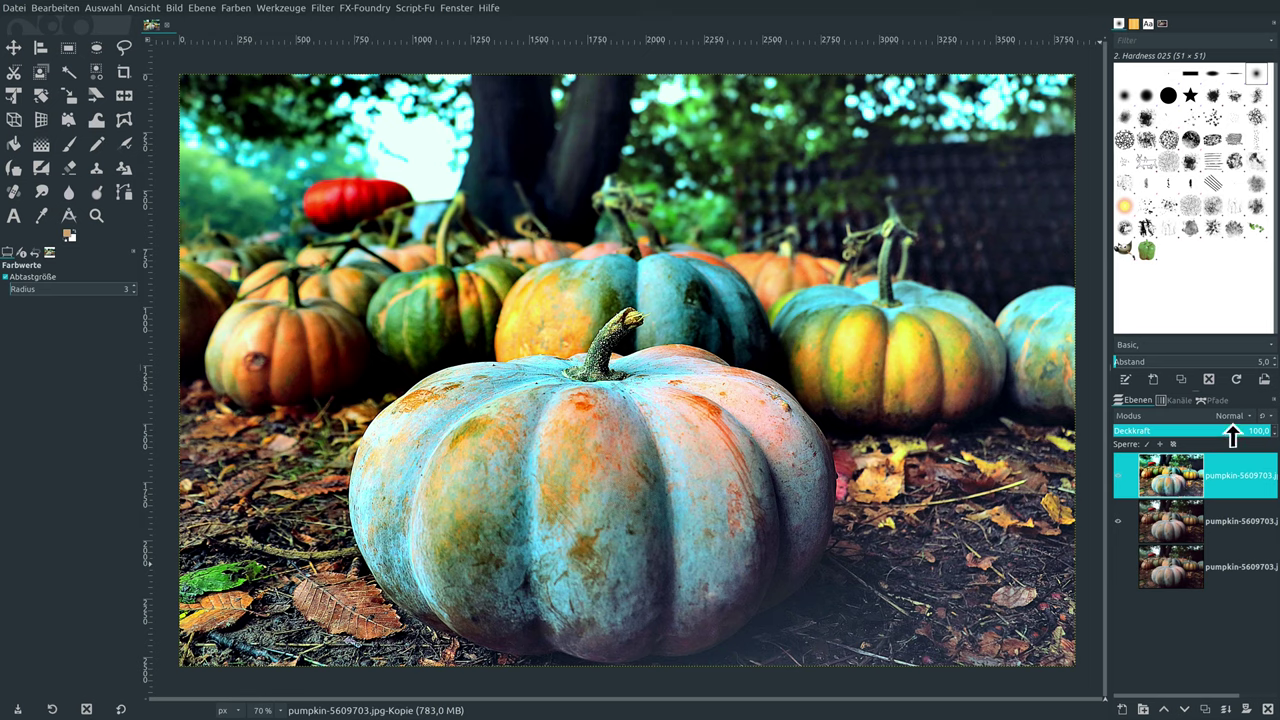
pyautogui.moveTo(1233, 434); pyautogui.dragTo(1131, 434)
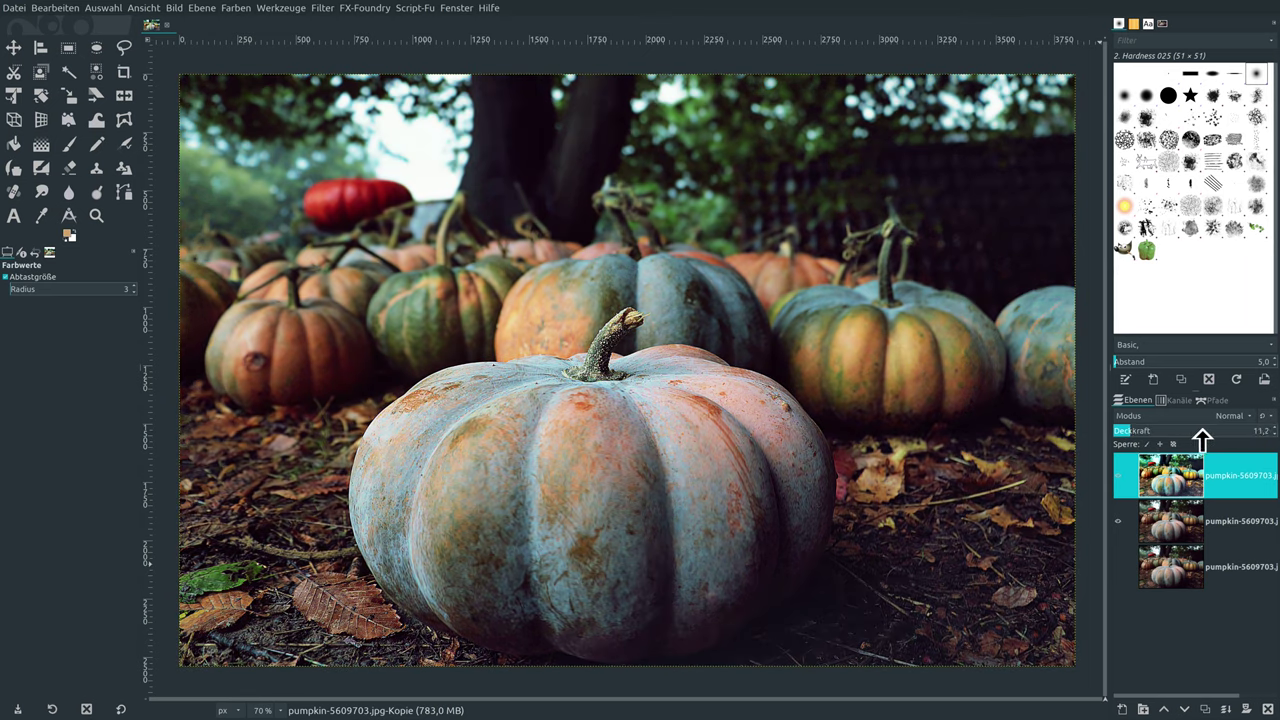
# Try lower opacities on the graded top layer, then restore it to 100.
pyautogui.click(1214, 433)
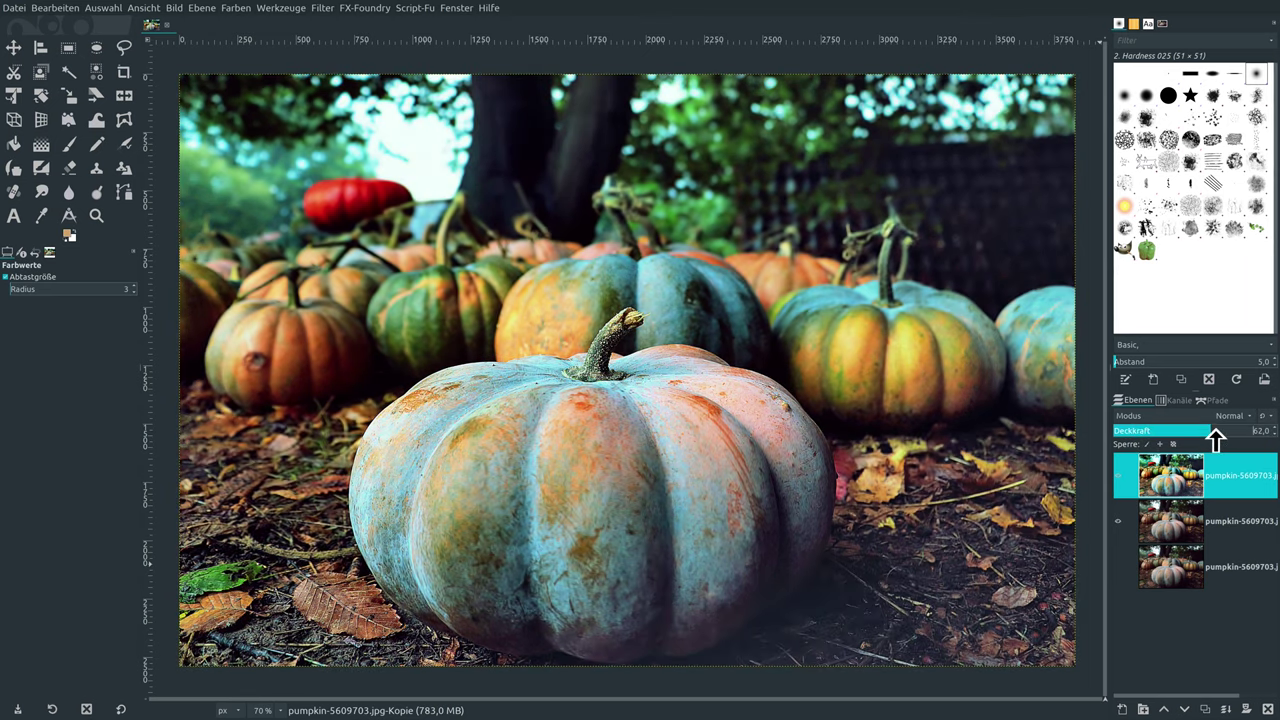
pyautogui.moveTo(1214, 433)
pyautogui.mouseDown()
pyautogui.moveTo(1178, 433)
pyautogui.moveTo(1195, 440)
pyautogui.mouseUp()
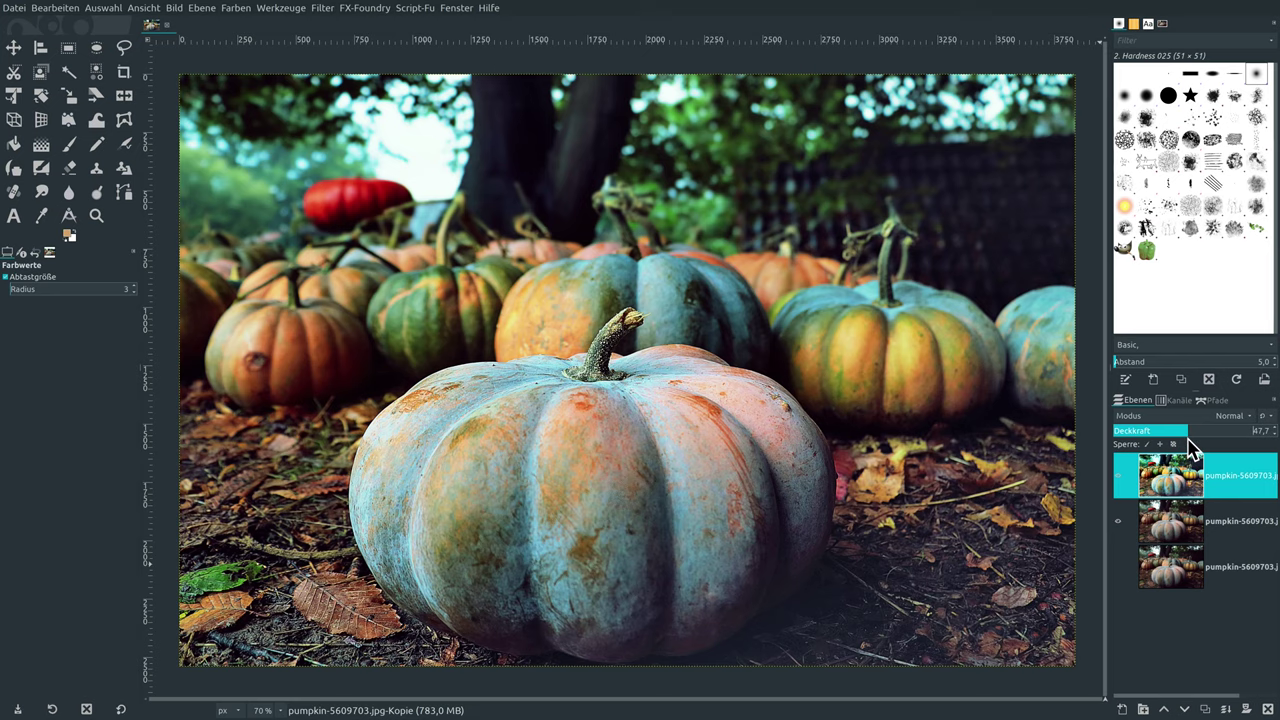
pyautogui.moveTo(1190, 440)
pyautogui.mouseDown()
pyautogui.moveTo(1025, 440)
pyautogui.moveTo(1276, 453)
pyautogui.mouseUp()
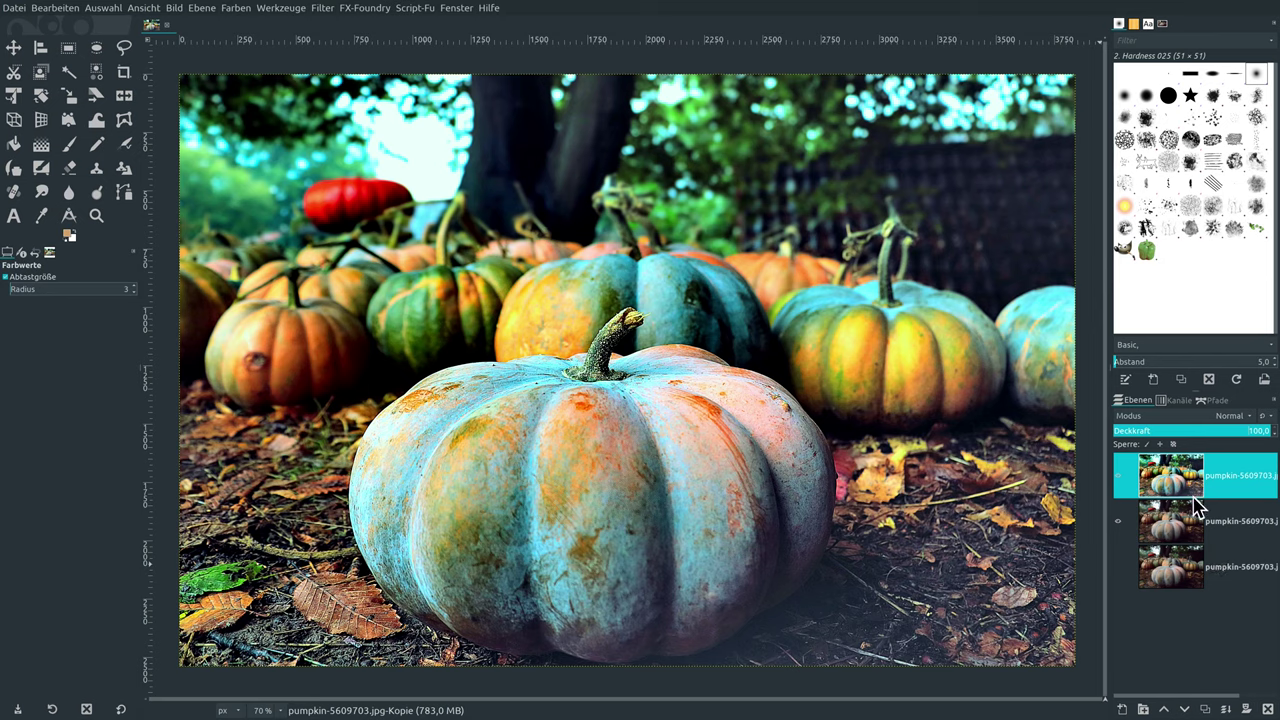
# Duplicate the top layer, set the second layer to 50 opacity, and merge it down.
pyautogui.click(1205, 709)
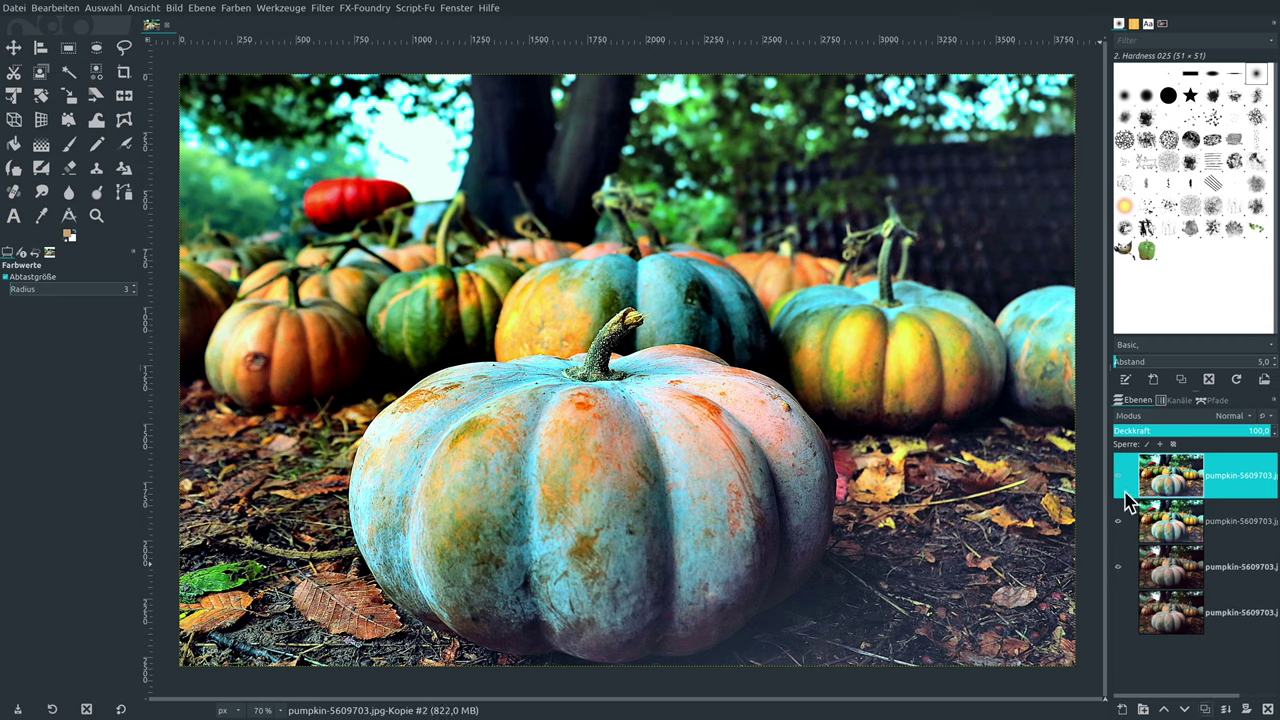
pyautogui.click(1161, 518)
pyautogui.write('5')
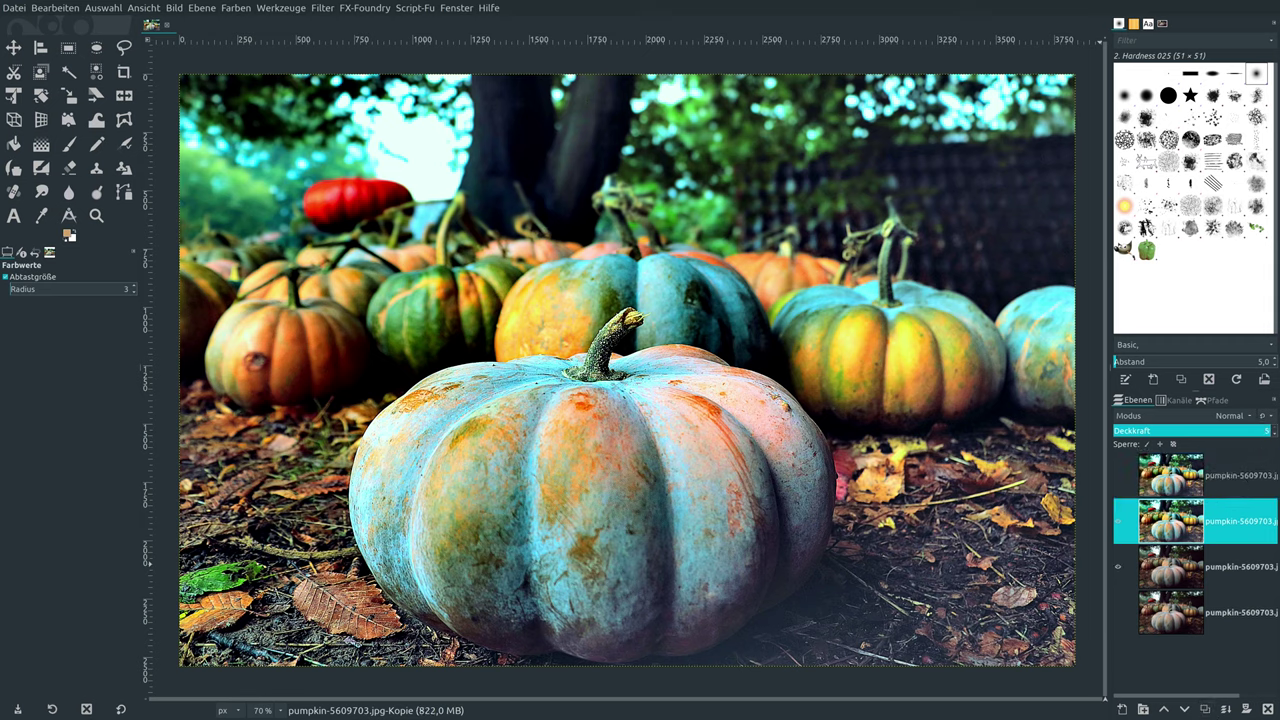
pyautogui.write('0,0')
pyautogui.press('Return')
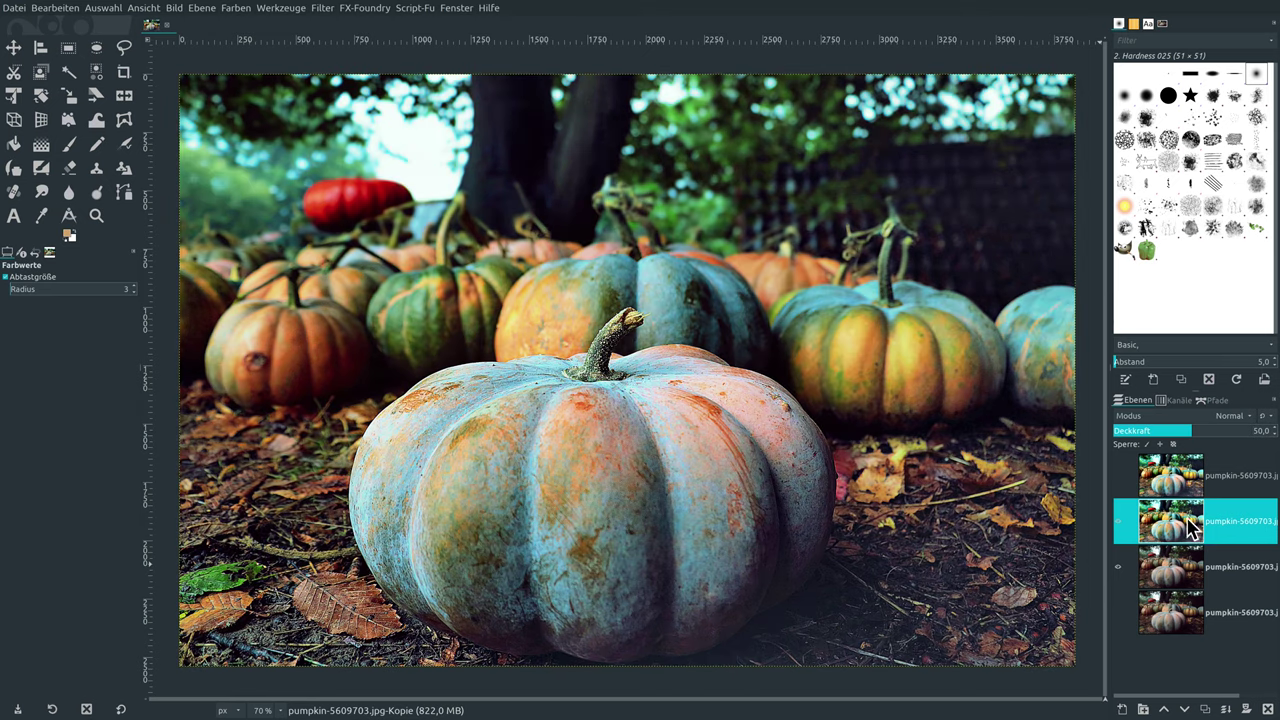
pyautogui.rightClick(1188, 522)
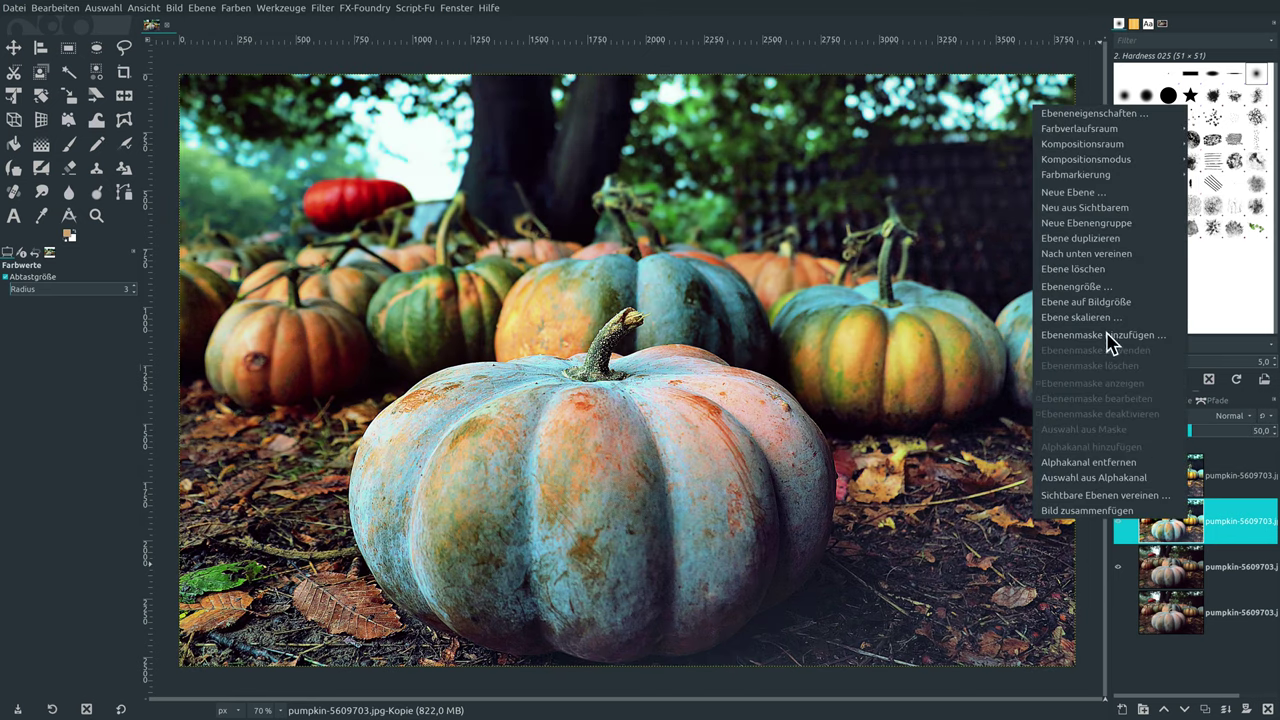
pyautogui.click(1106, 253)
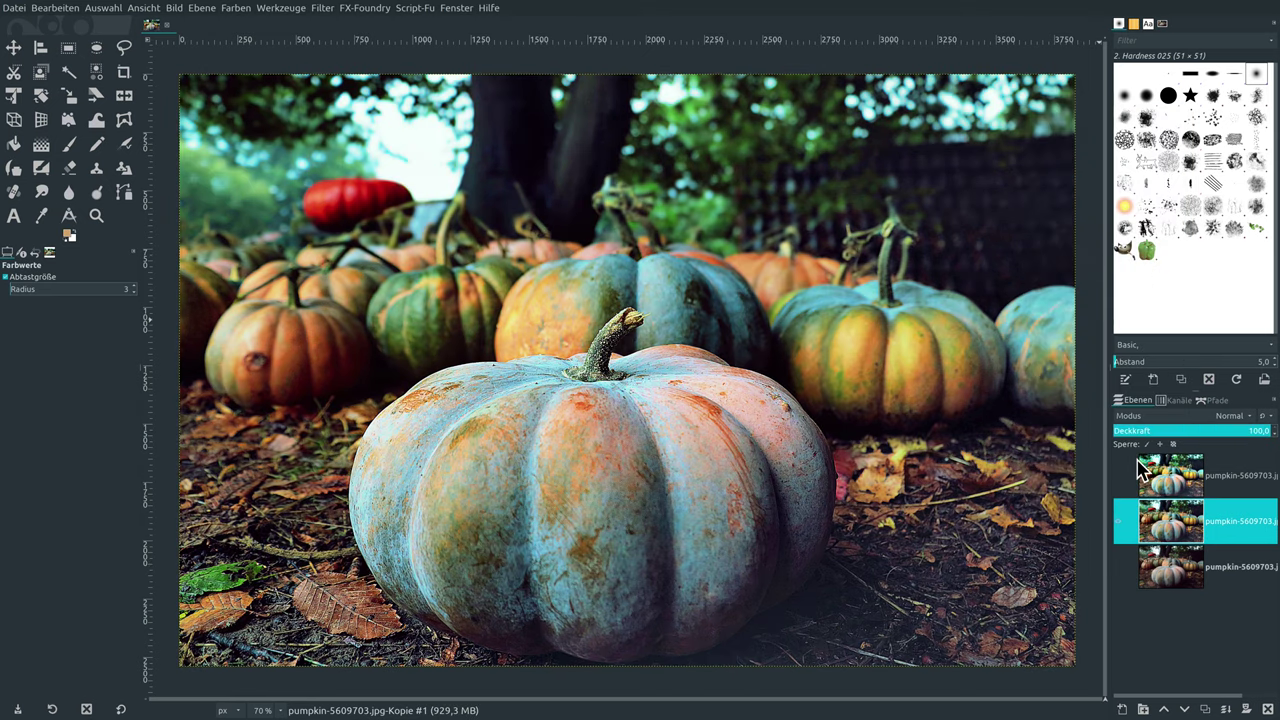
# Toggle layer visibility to compare, then reselect the top layer.
pyautogui.click(1118, 522)
pyautogui.click(1118, 477)
pyautogui.click(1180, 470)
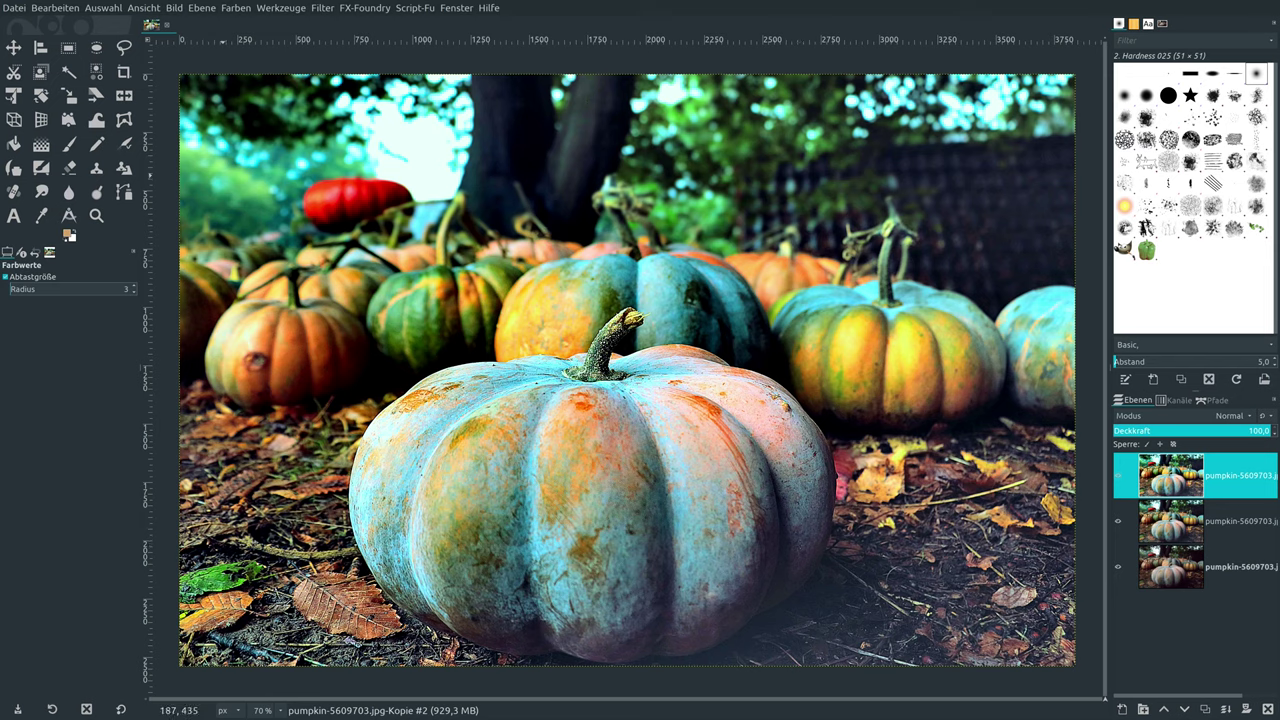
# In Curves, lift the black endpoint to brighten the shadows.
pyautogui.click(237, 8)
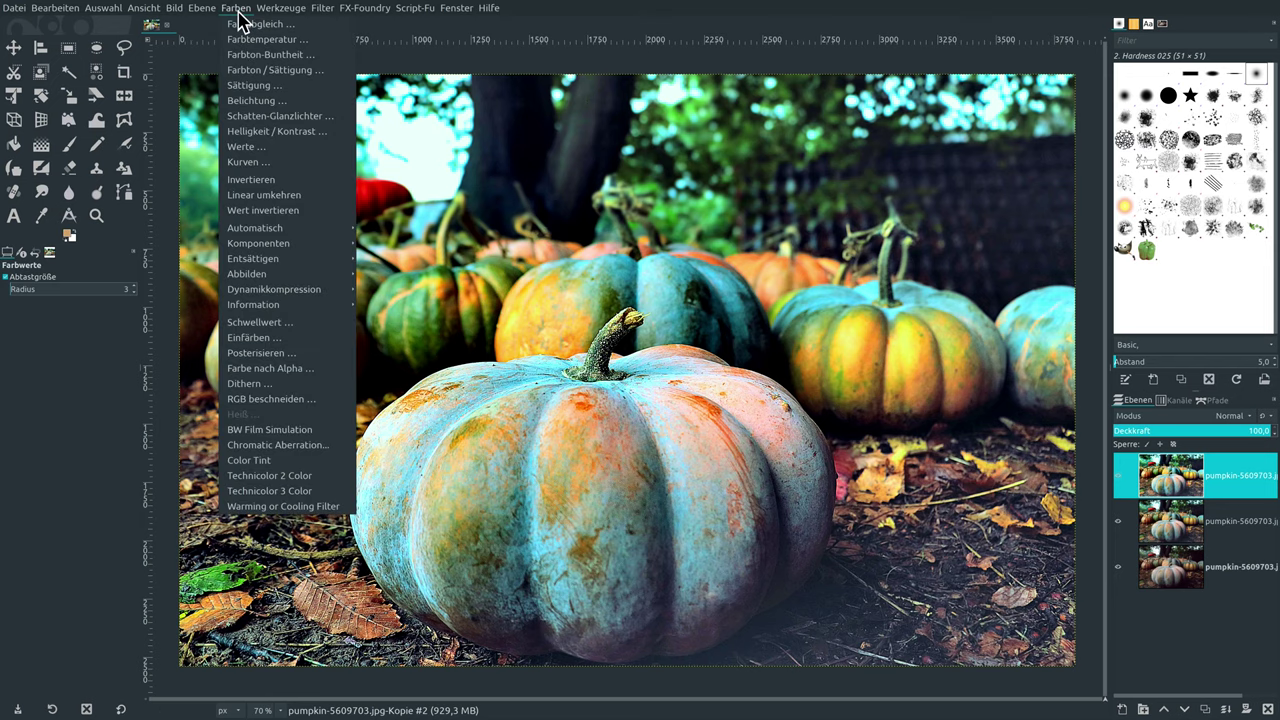
pyautogui.click(246, 162)
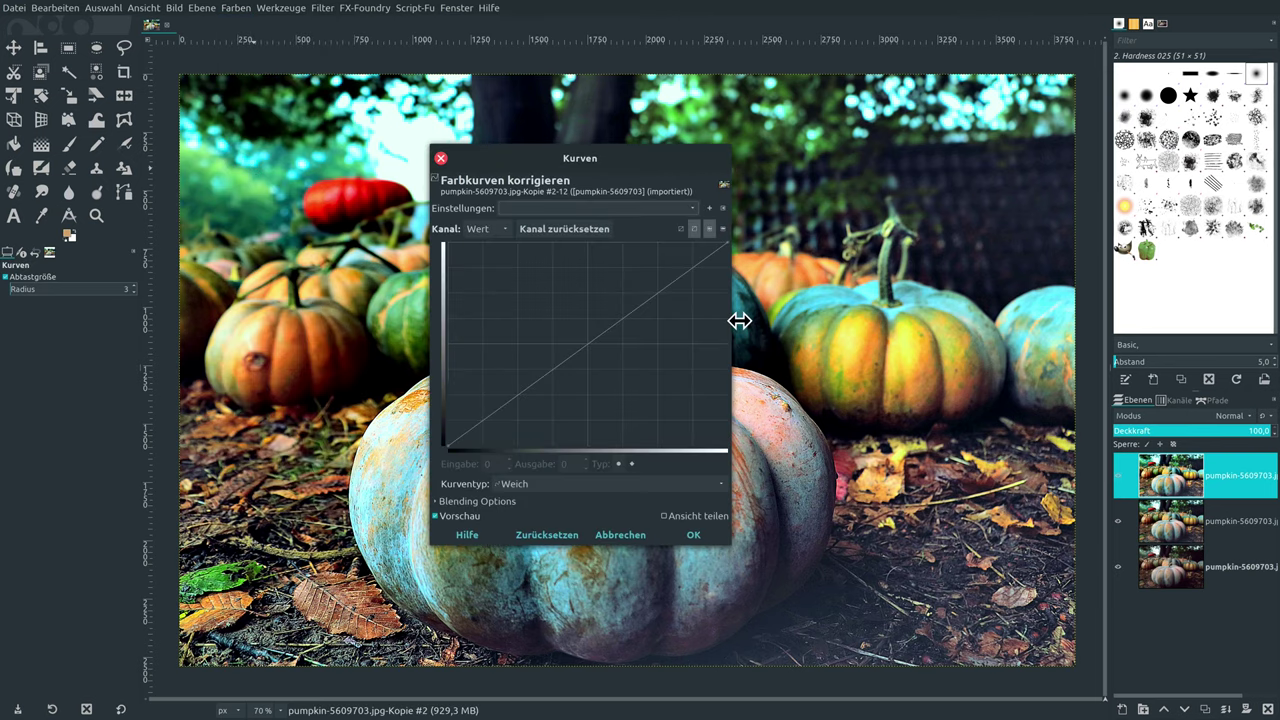
pyautogui.moveTo(603, 160)
pyautogui.mouseDown()
pyautogui.moveTo(957, 134)
pyautogui.moveTo(948, 120)
pyautogui.mouseUp()
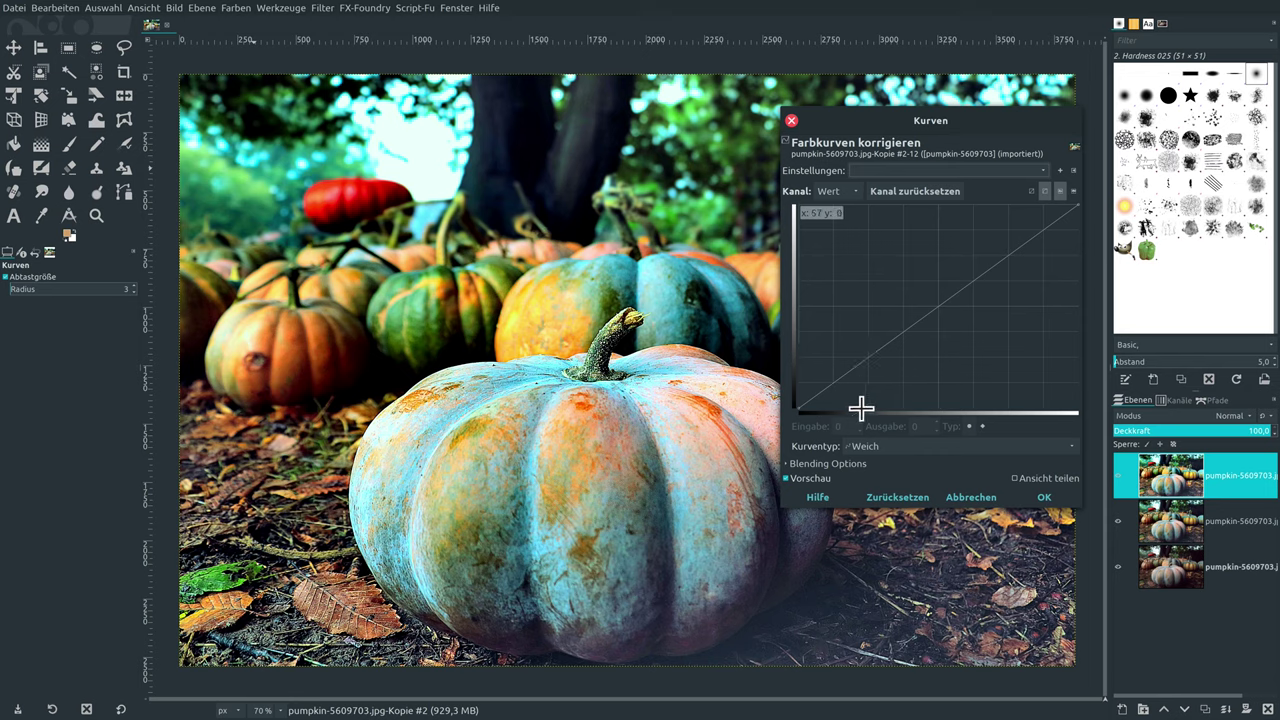
pyautogui.click(868, 356)
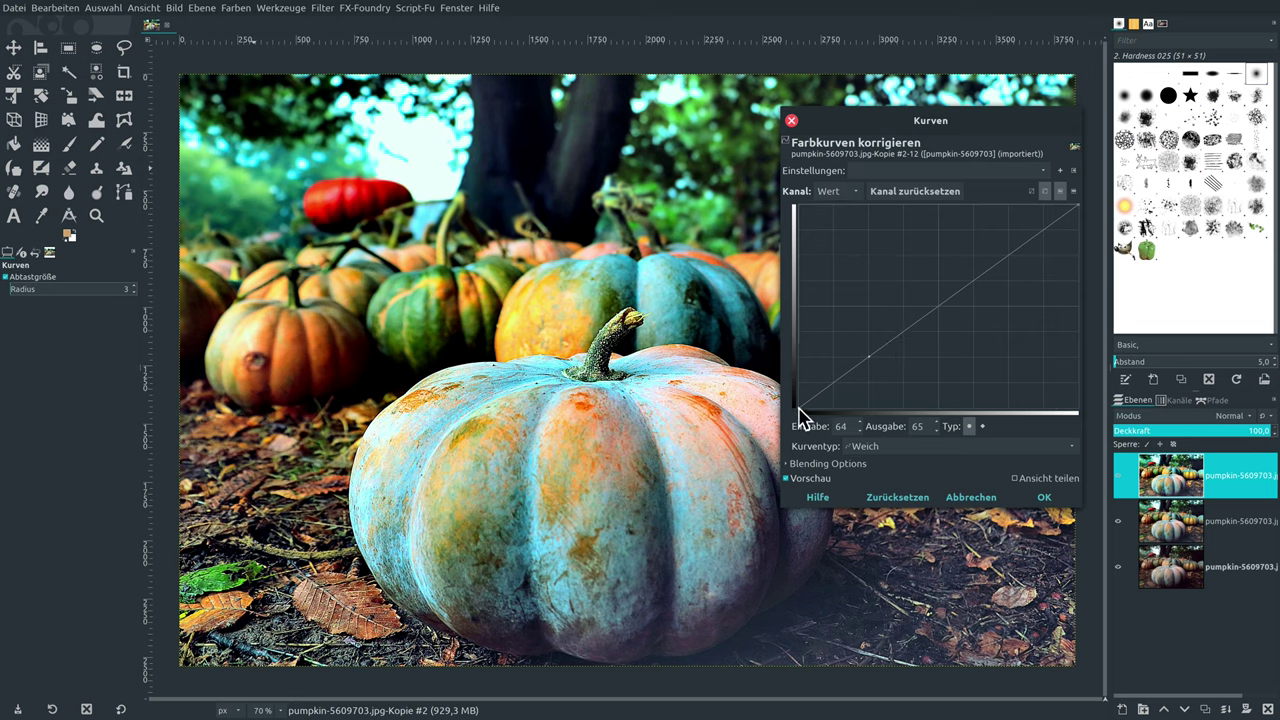
pyautogui.moveTo(799, 410); pyautogui.dragTo(792, 367)
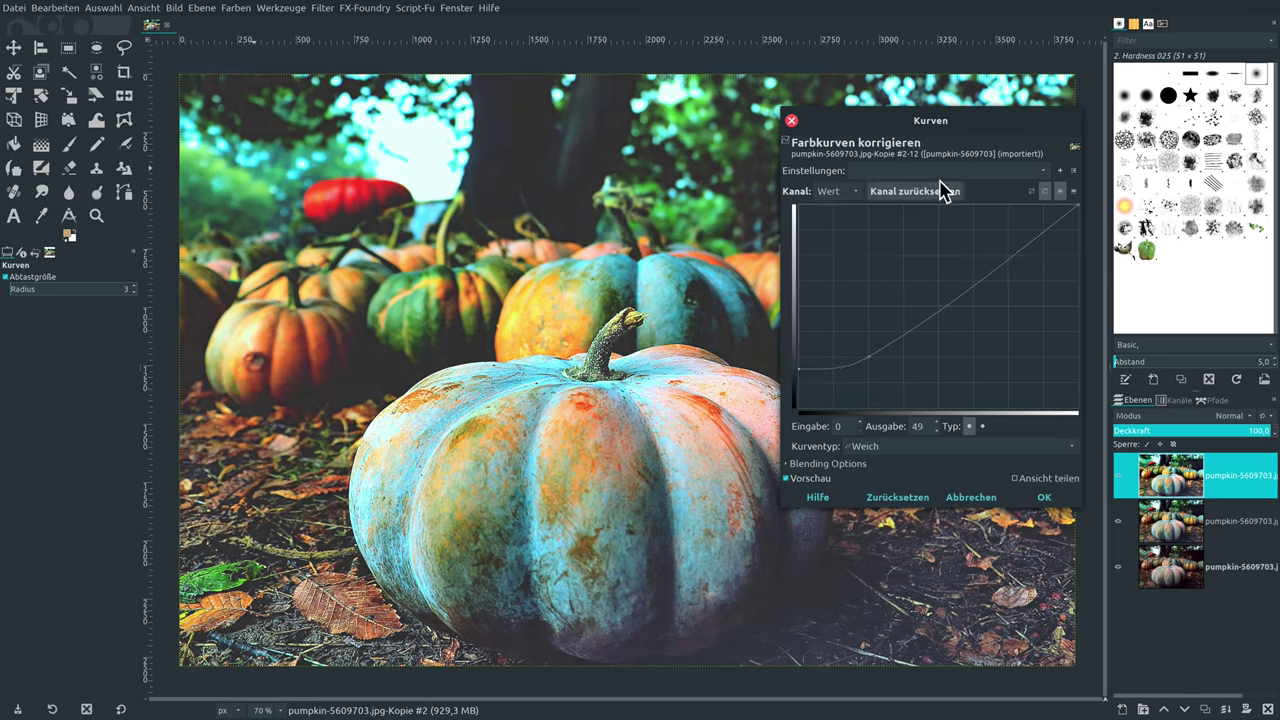
pyautogui.moveTo(943, 120); pyautogui.dragTo(1086, 98)
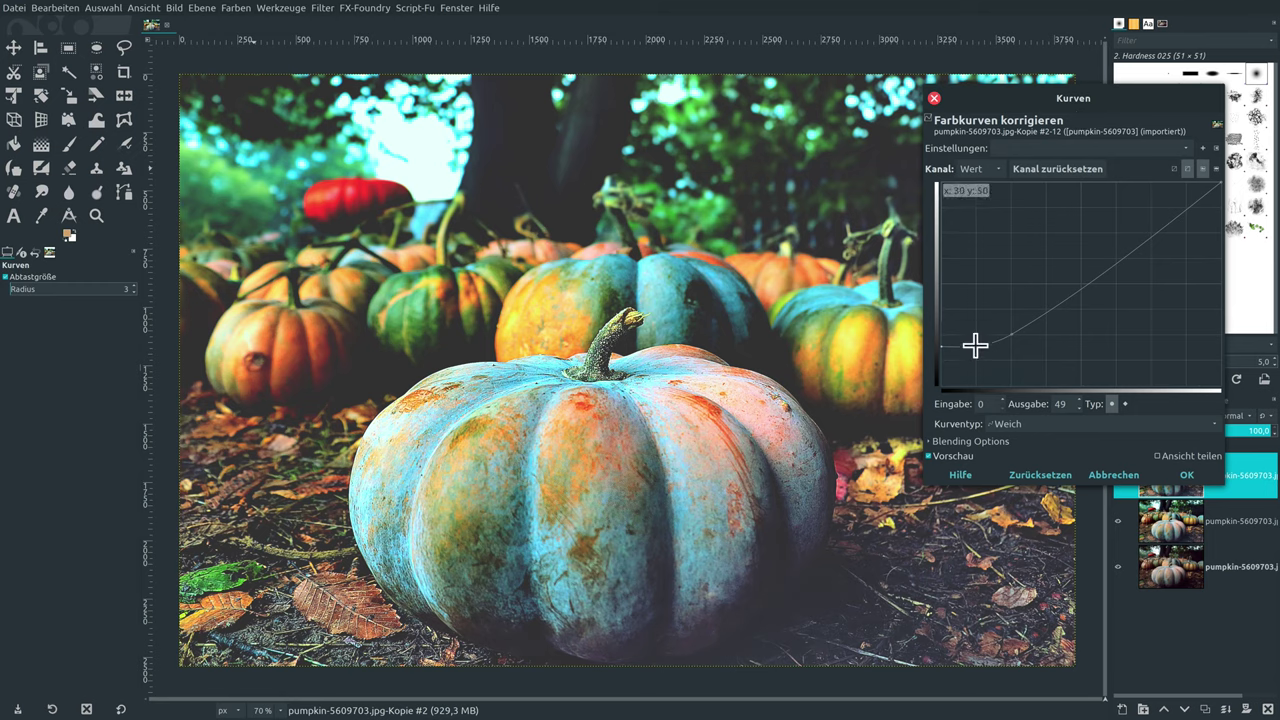
# Add a shadow curve point at input 51, output 63, and apply the curve.
pyautogui.moveTo(974, 343)
pyautogui.mouseDown()
pyautogui.moveTo(937, 336)
pyautogui.moveTo(974, 336)
pyautogui.mouseUp()
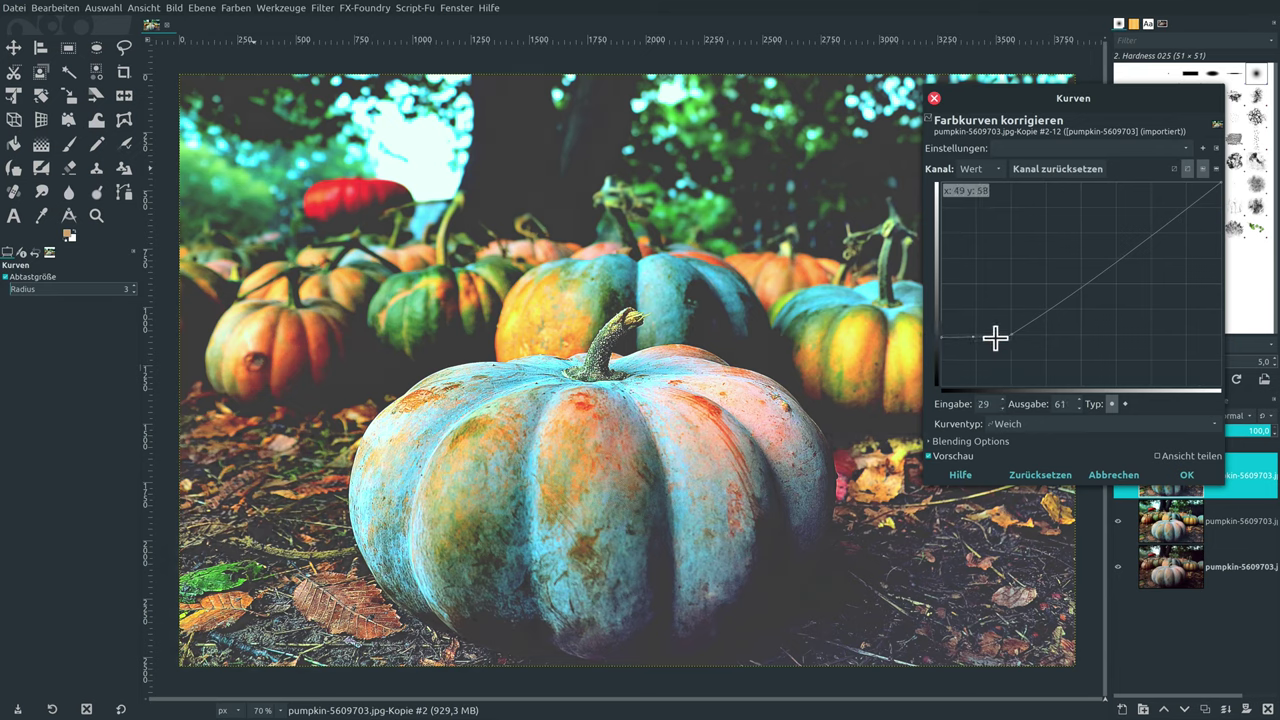
pyautogui.moveTo(974, 336); pyautogui.dragTo(997, 338)
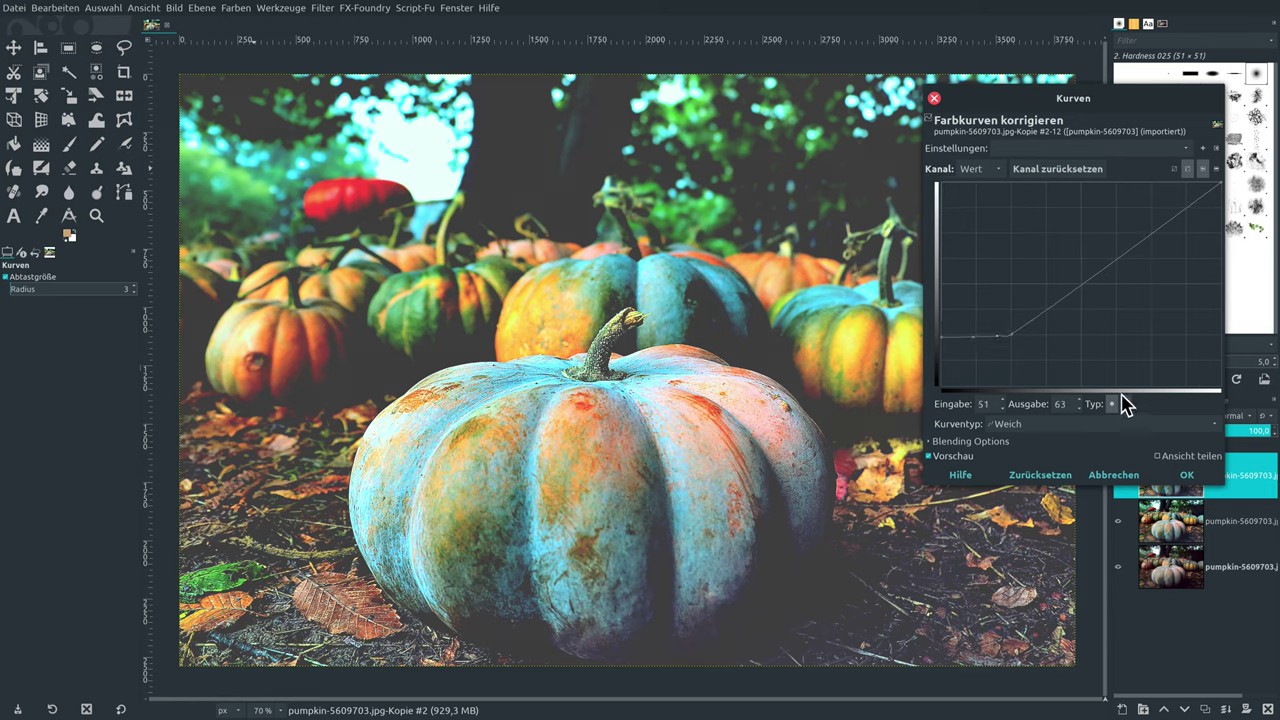
pyautogui.click(950, 456)
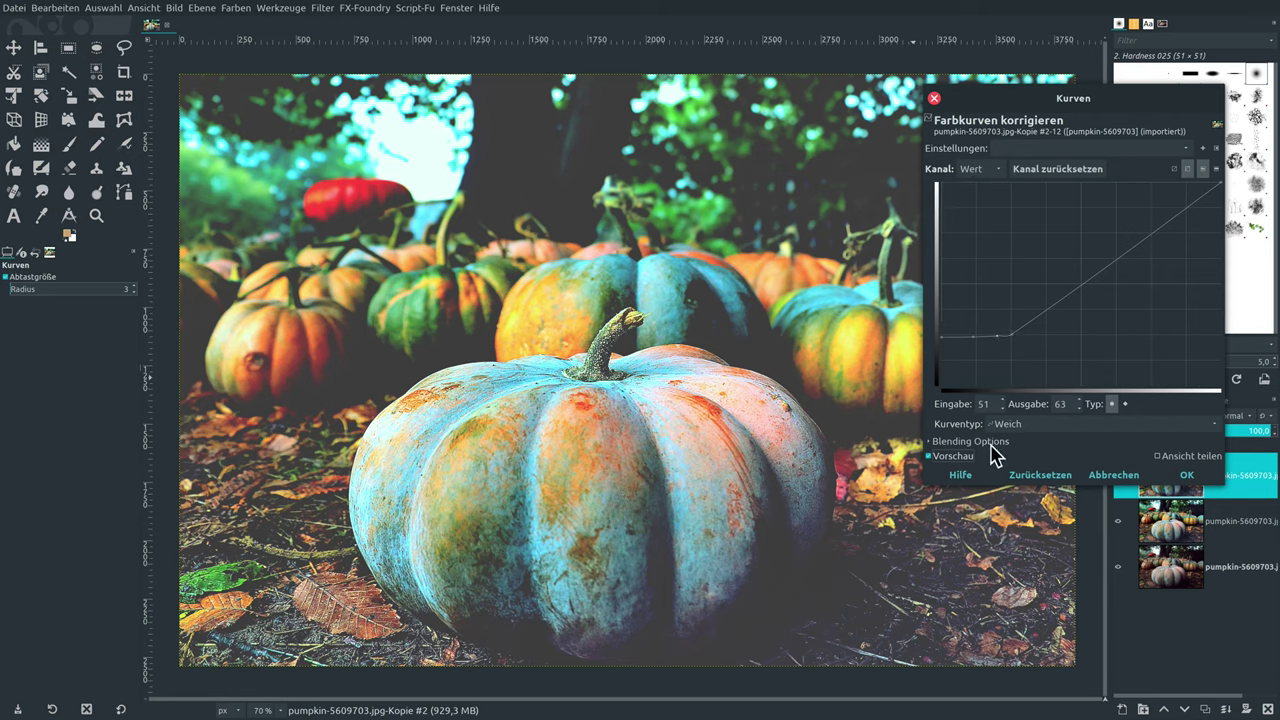
pyautogui.moveTo(1083, 95)
pyautogui.mouseDown()
pyautogui.moveTo(1062, 145)
pyautogui.moveTo(1021, 118)
pyautogui.mouseUp()
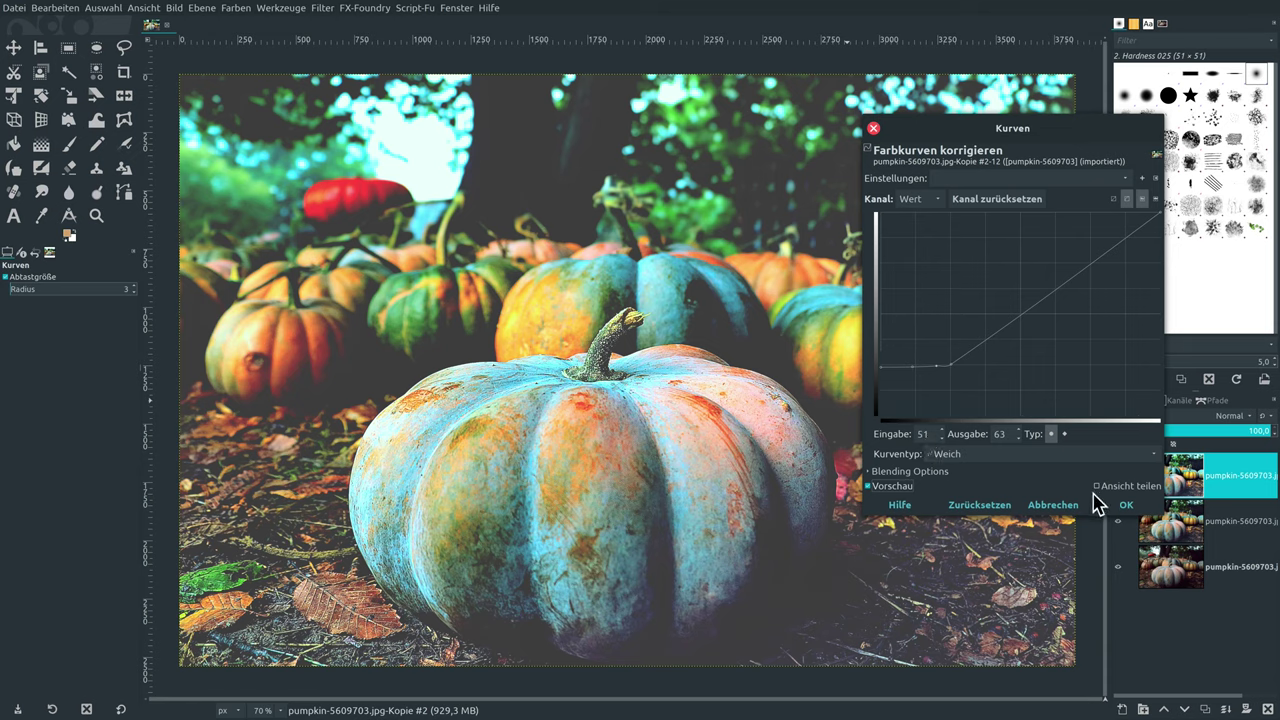
pyautogui.click(1118, 506)
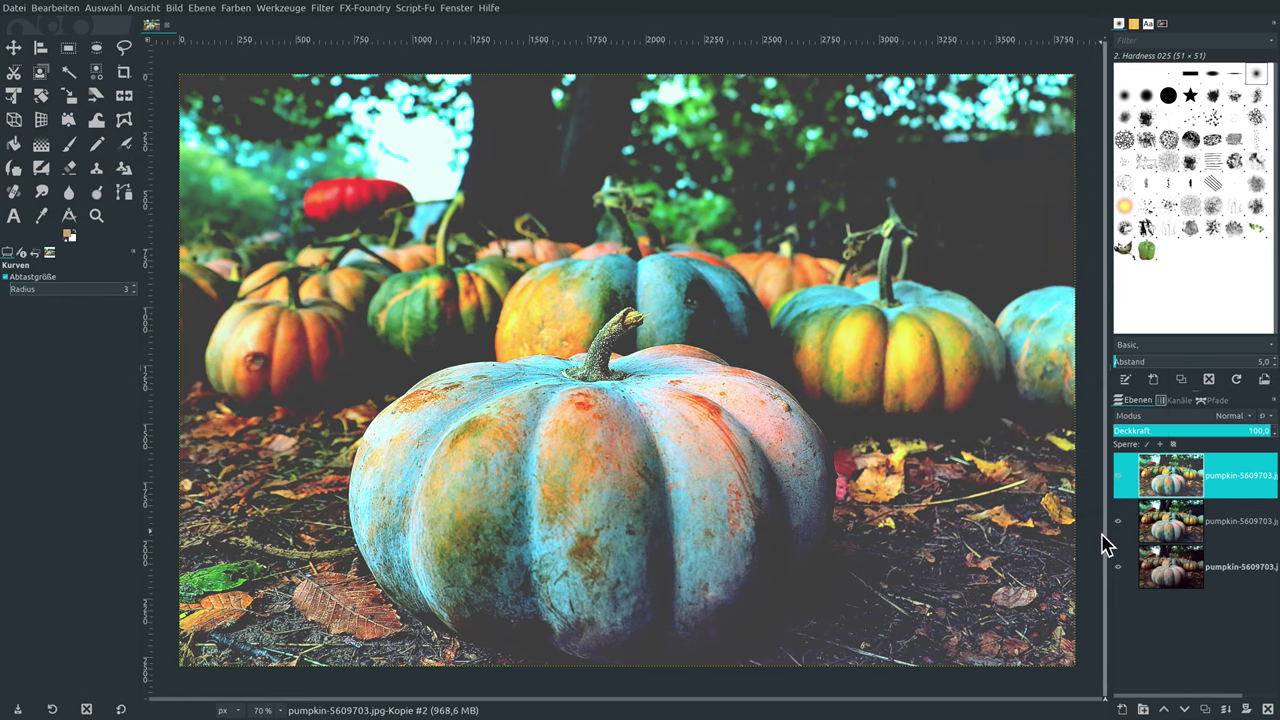
# Toggle the top and middle layers' visibility to compare with the original.
pyautogui.click(1117, 478)
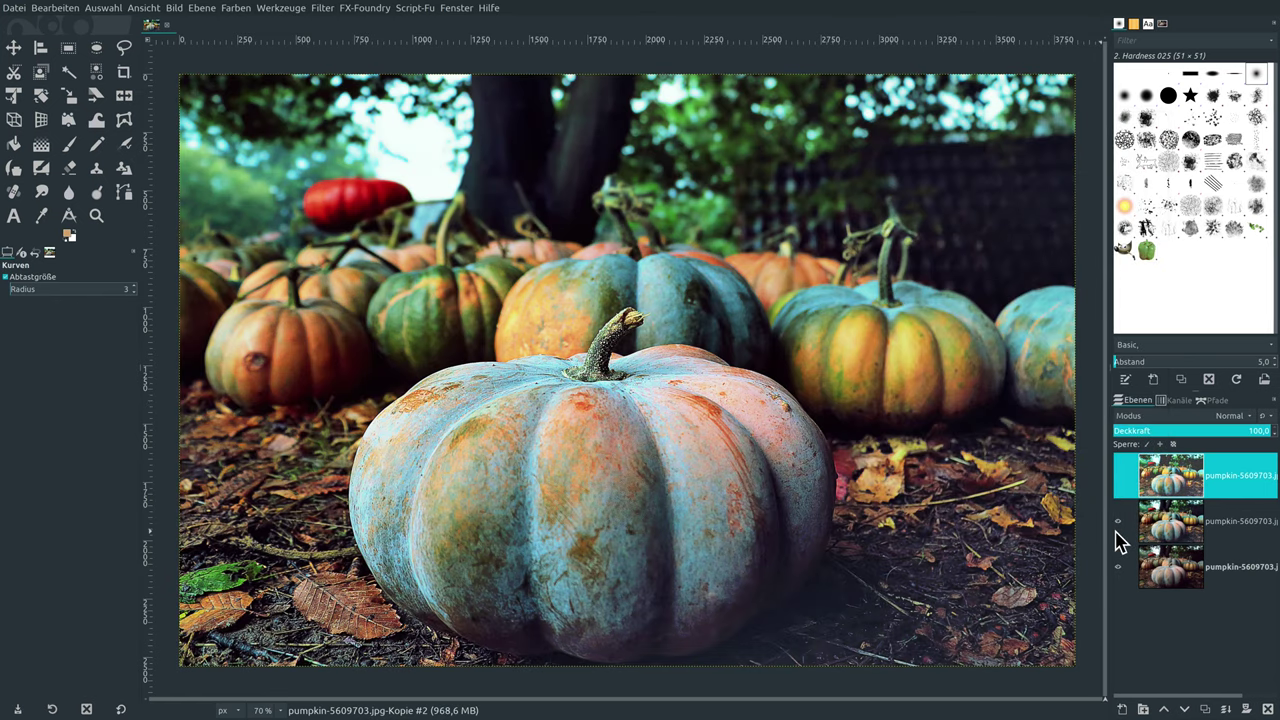
pyautogui.click(1117, 521)
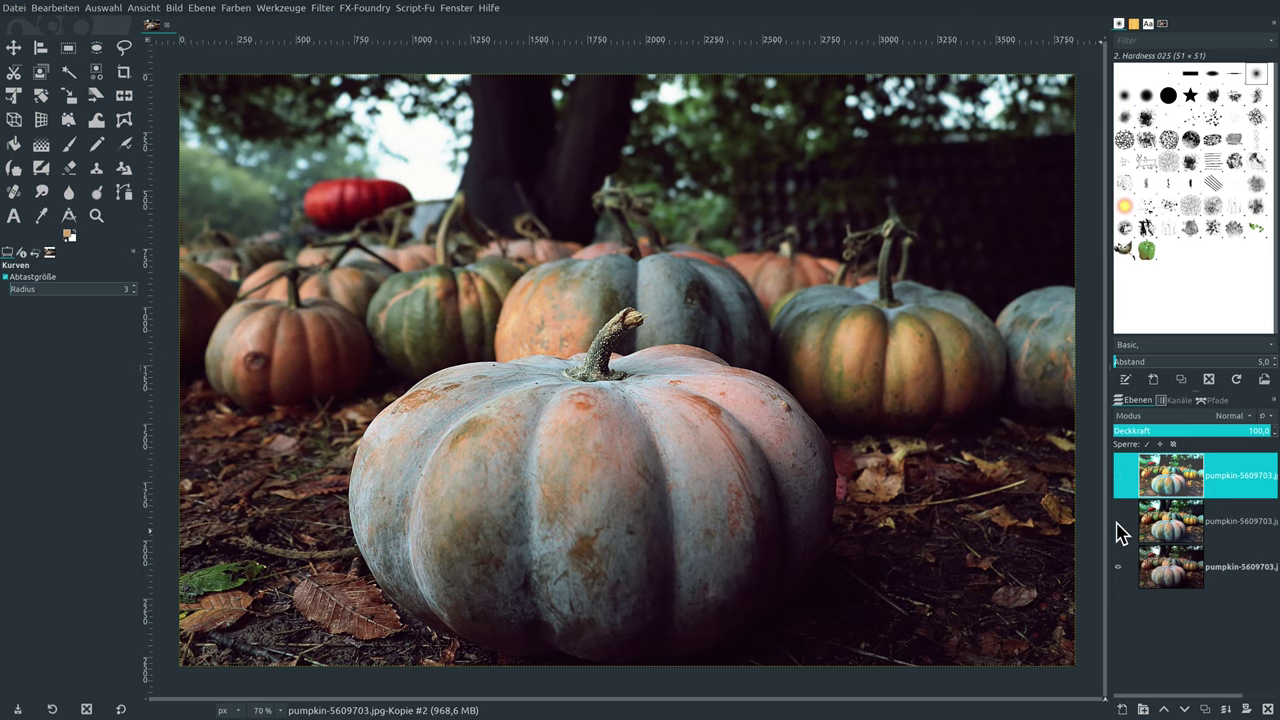
pyautogui.click(1118, 522)
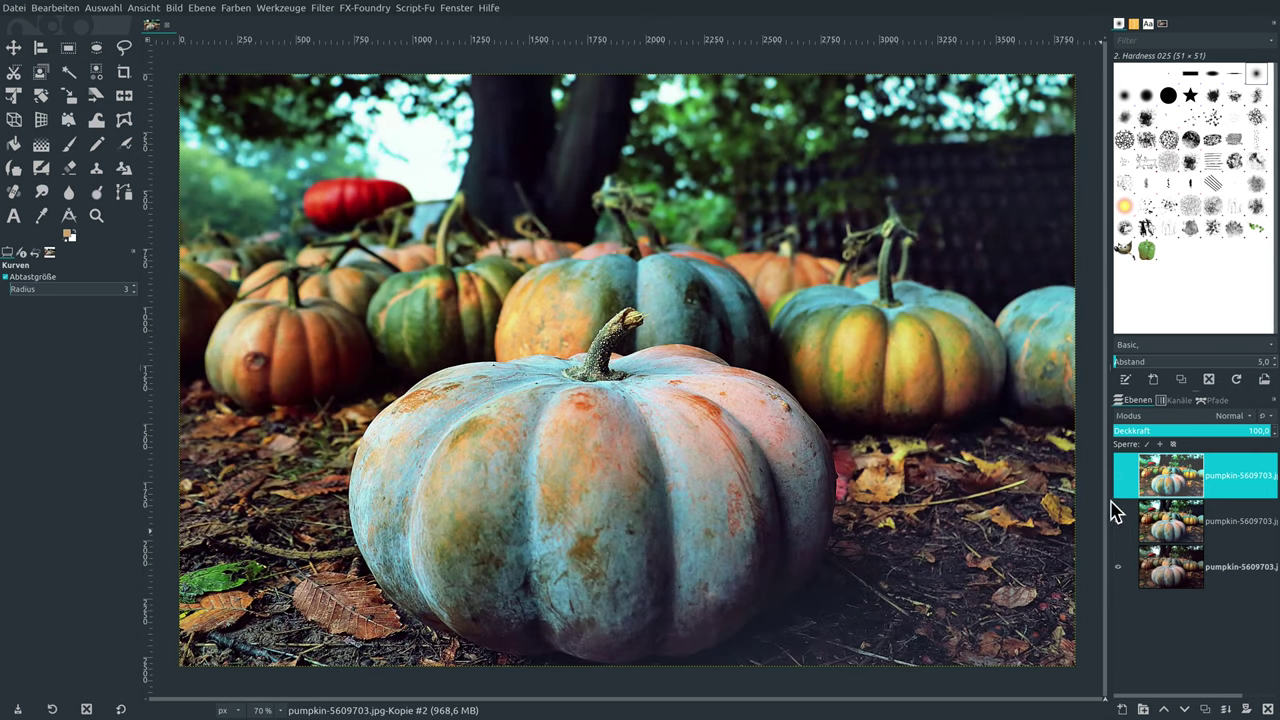
pyautogui.click(1117, 479)
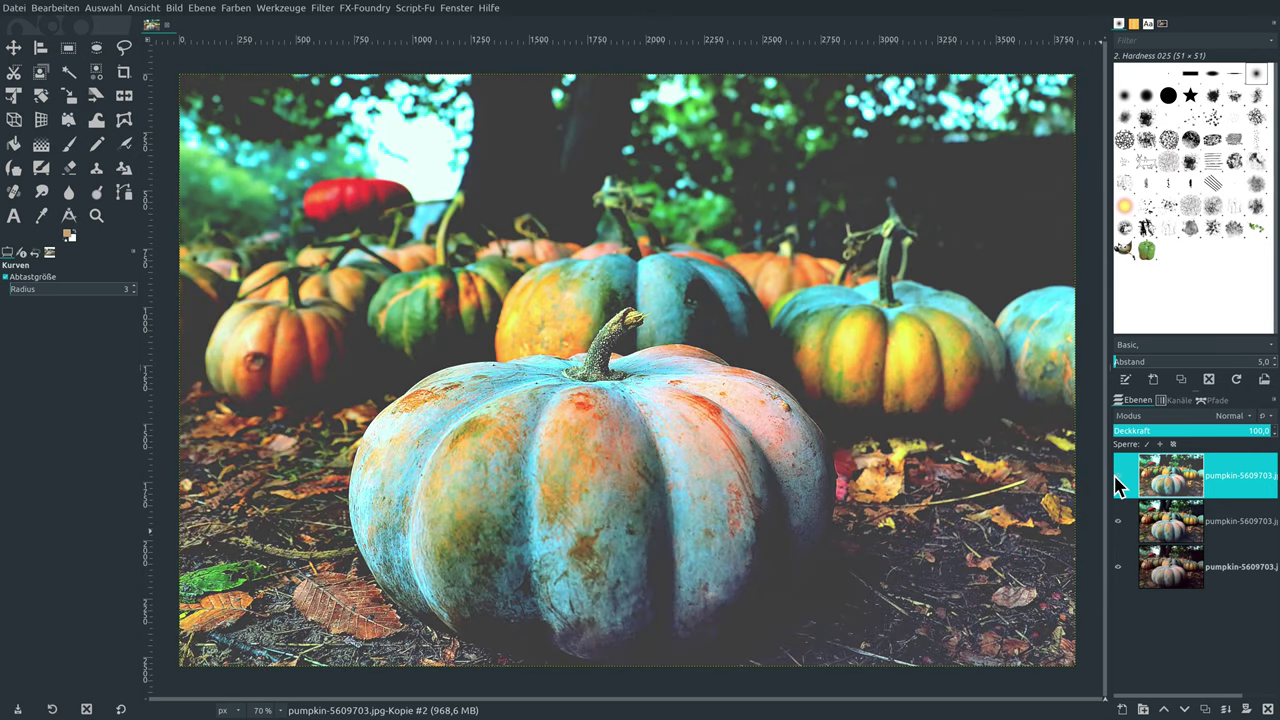
pyautogui.click(237, 8)
pyautogui.click(243, 150)
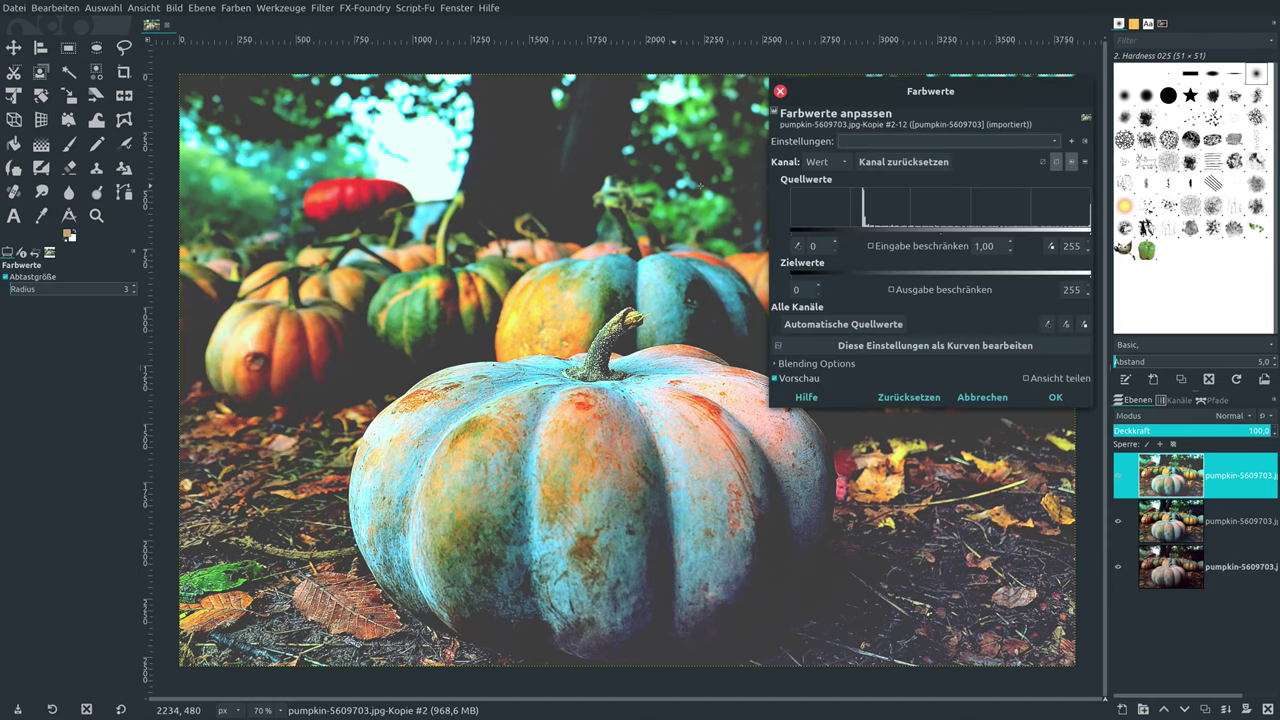
pyautogui.moveTo(797, 240); pyautogui.dragTo(813, 242)
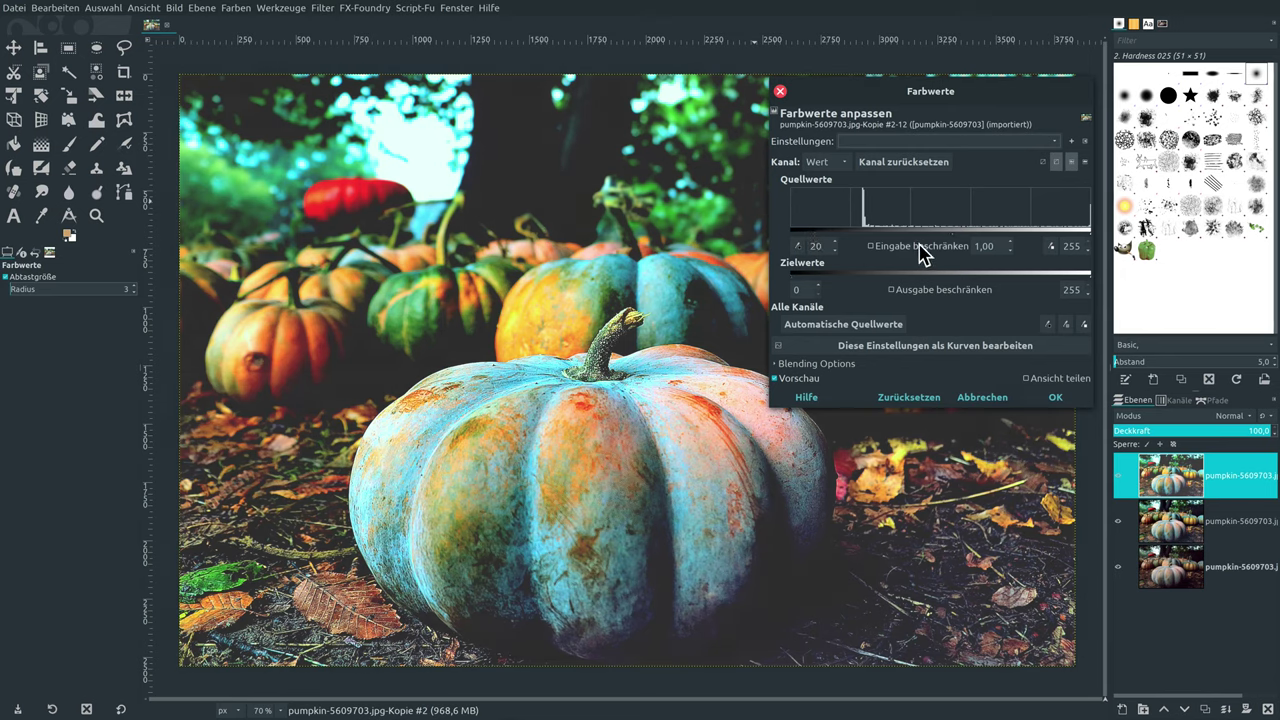
pyautogui.click(828, 330)
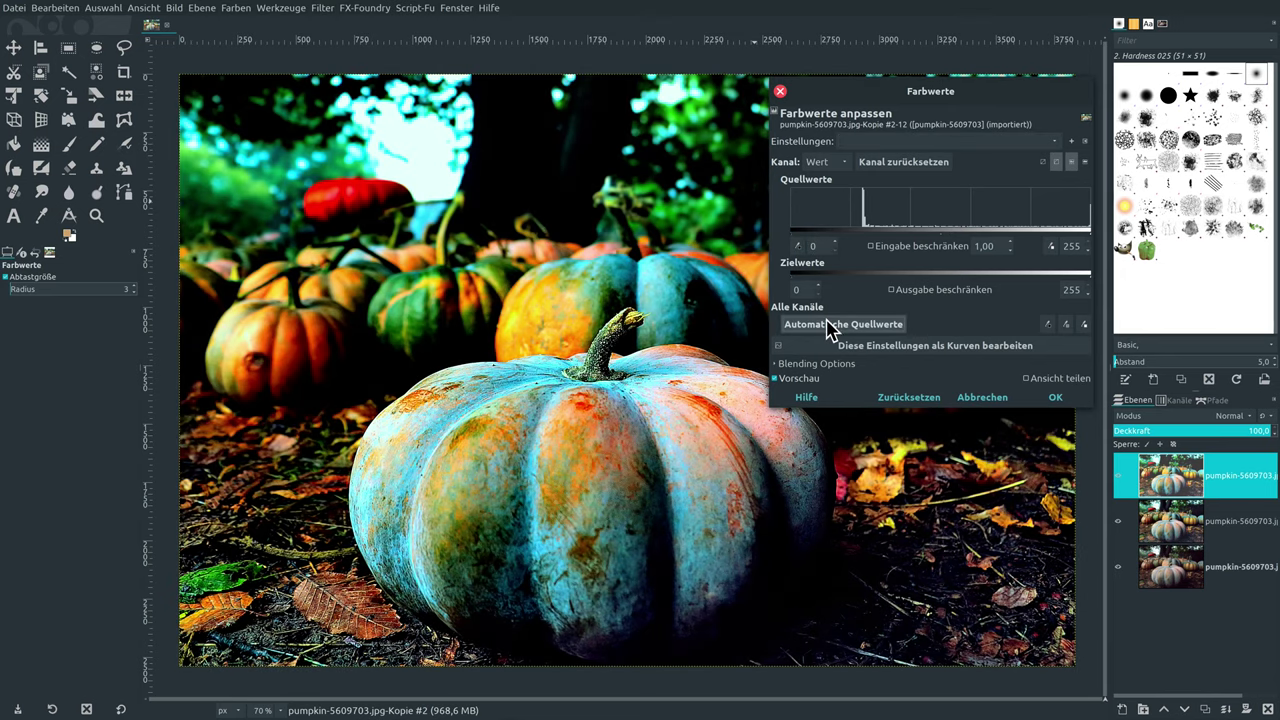
pyautogui.moveTo(918, 92); pyautogui.dragTo(1063, 92)
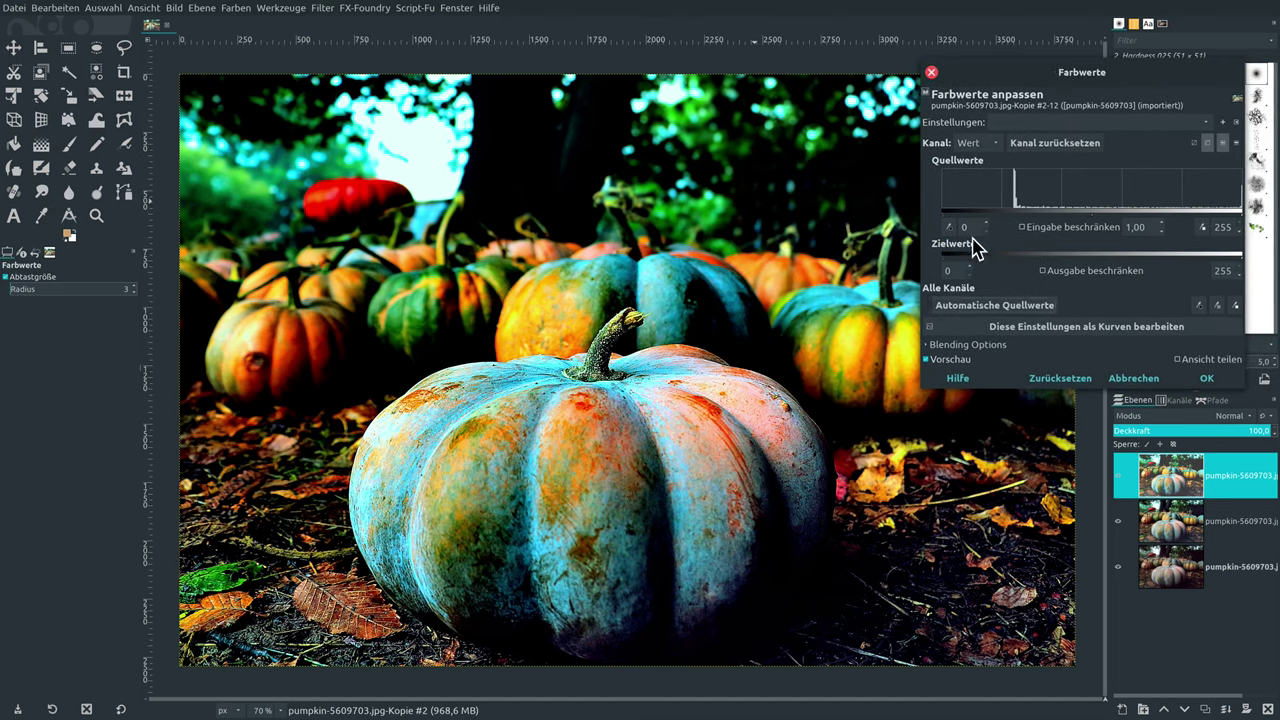
pyautogui.click(1060, 378)
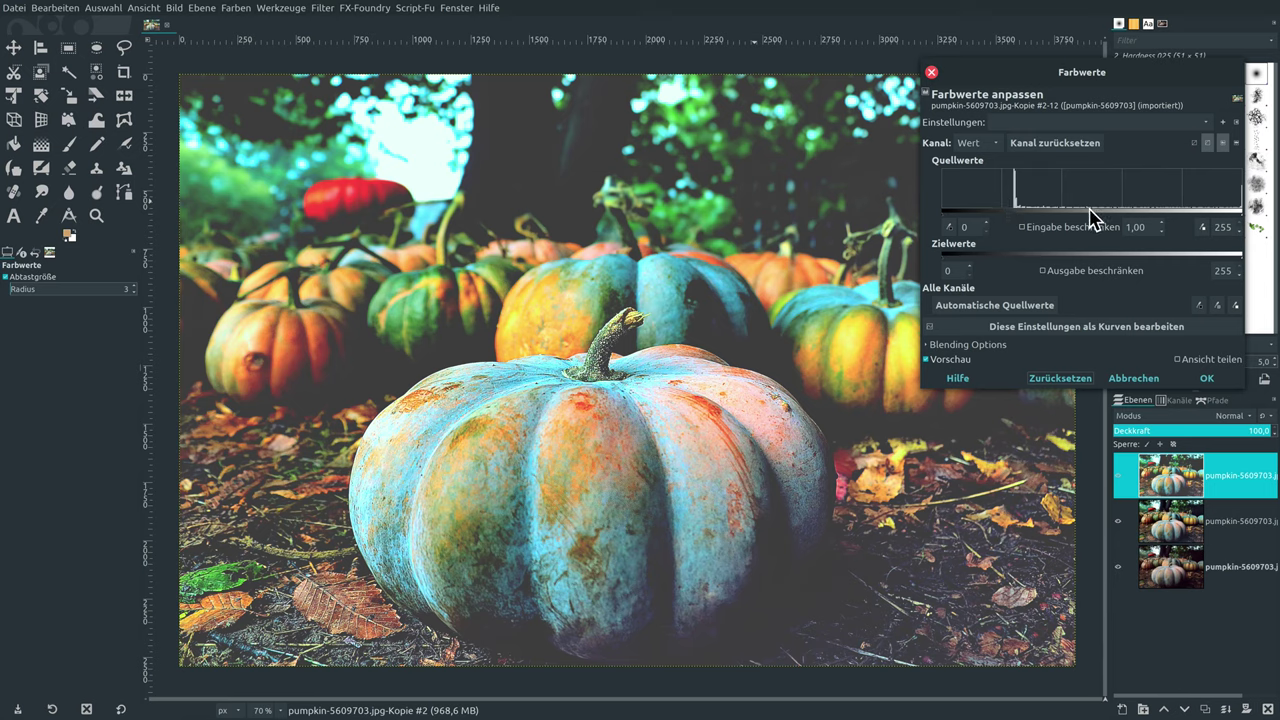
pyautogui.moveTo(1095, 212); pyautogui.dragTo(1121, 212)
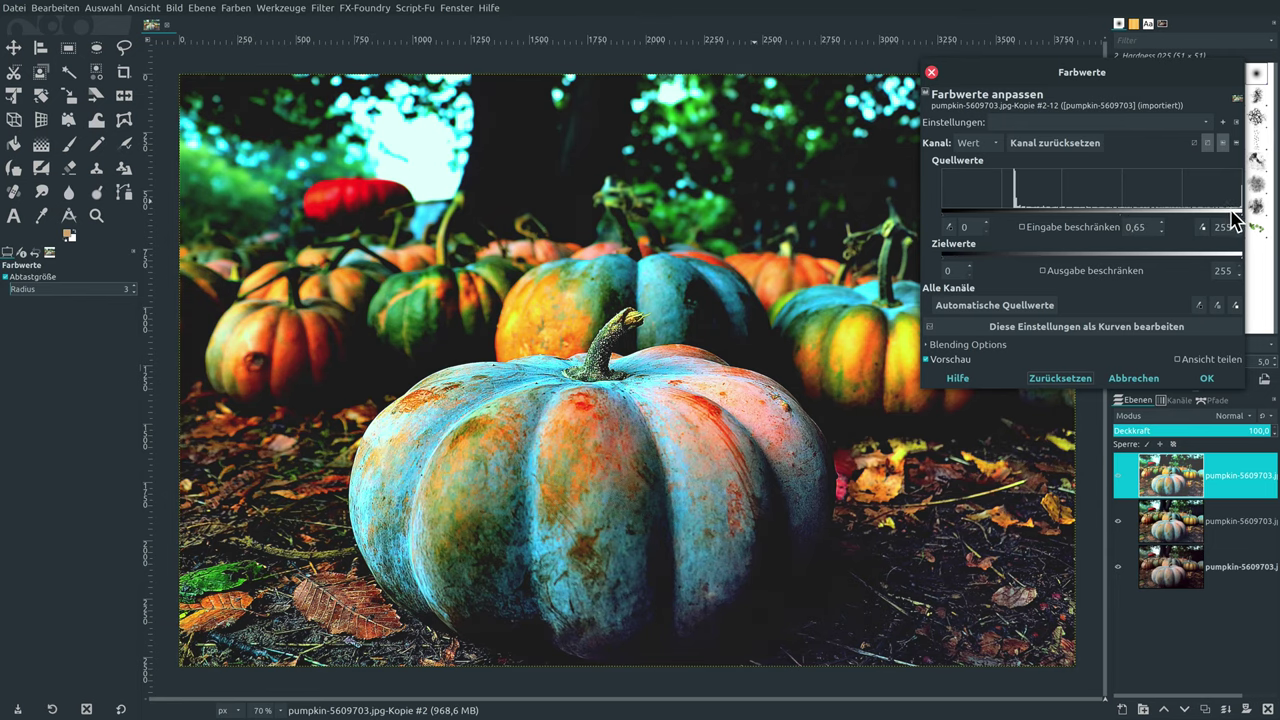
pyautogui.moveTo(1240, 212); pyautogui.dragTo(1230, 222)
pyautogui.moveTo(1228, 214); pyautogui.dragTo(1217, 214)
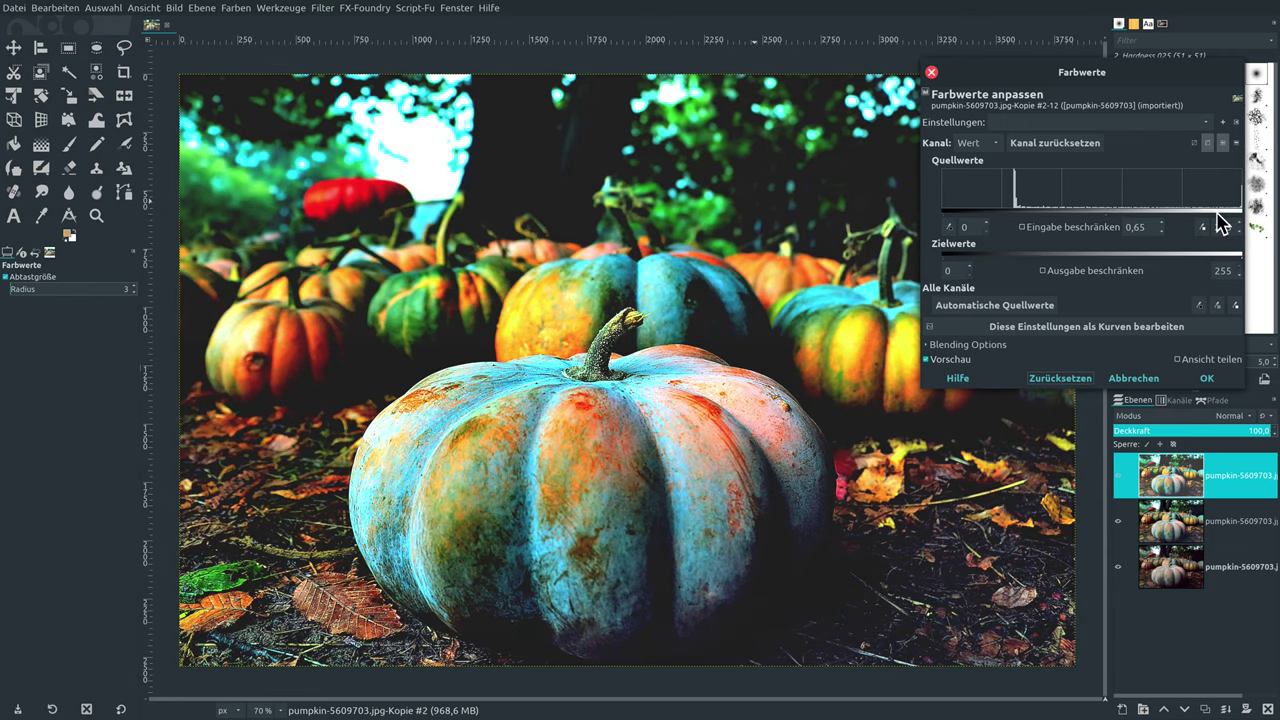
pyautogui.click(1133, 378)
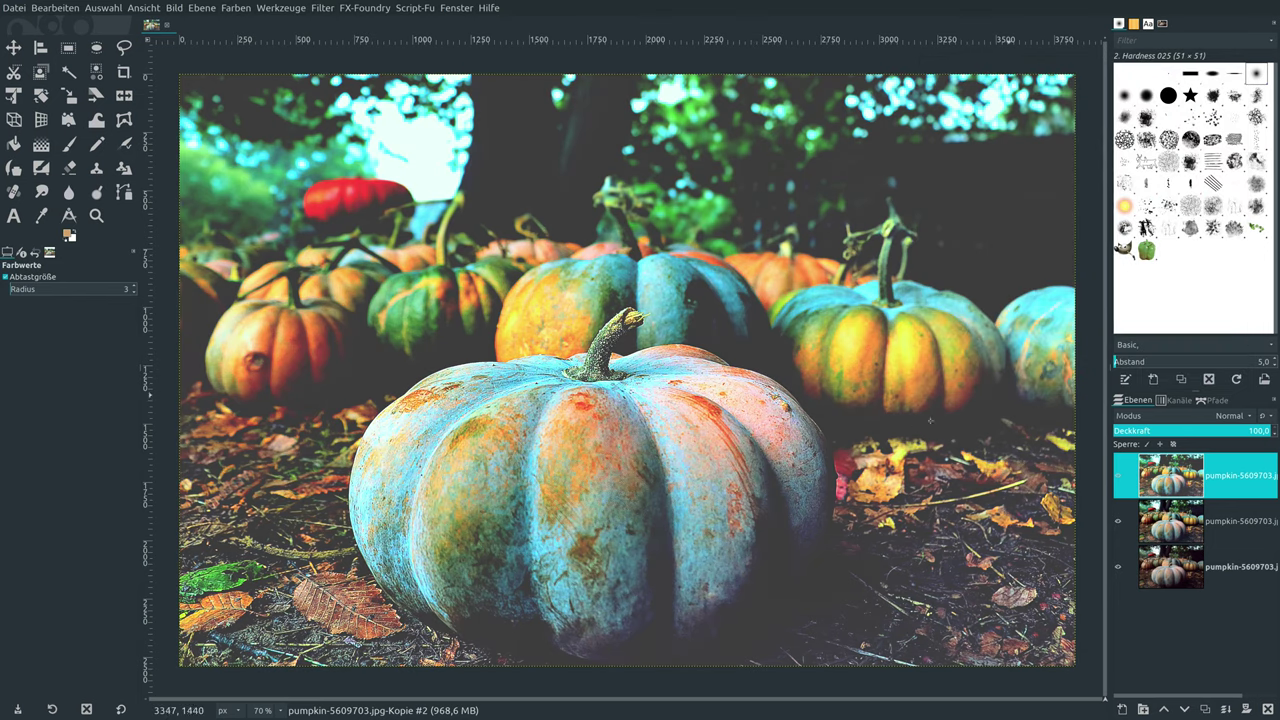
pyautogui.click(1118, 475)
pyautogui.click(1168, 533)
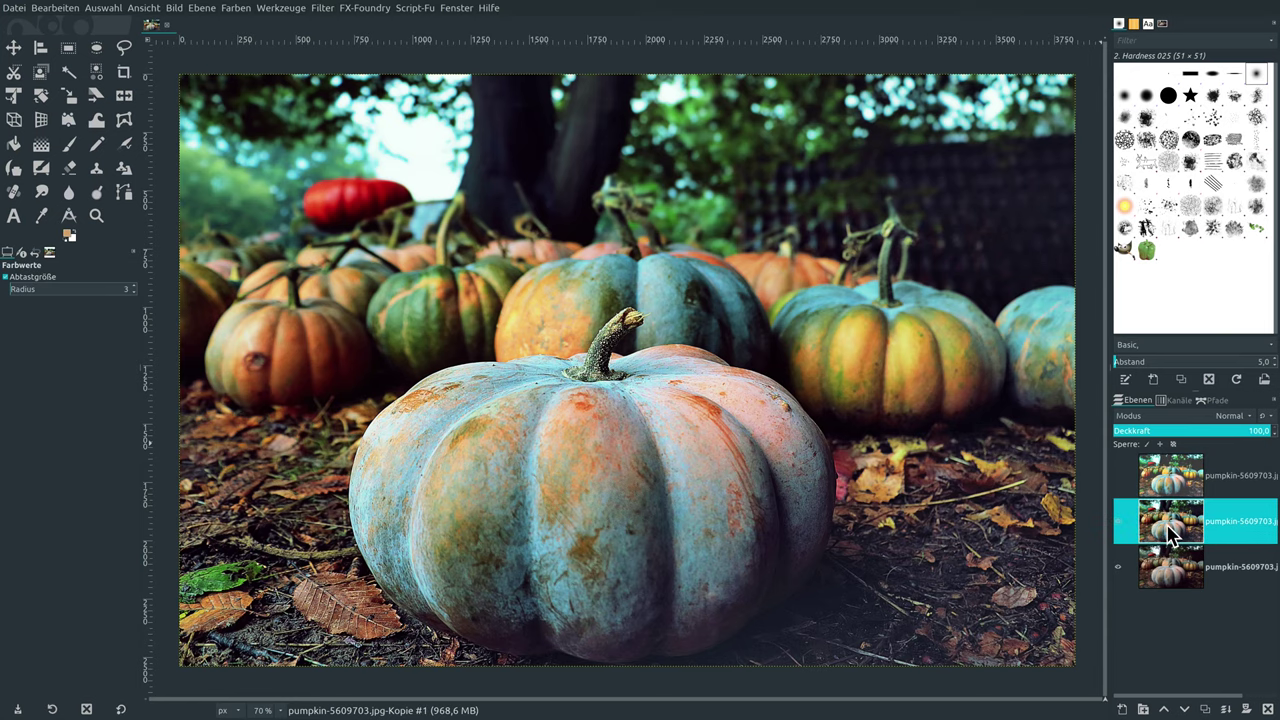
pyautogui.click(1119, 521)
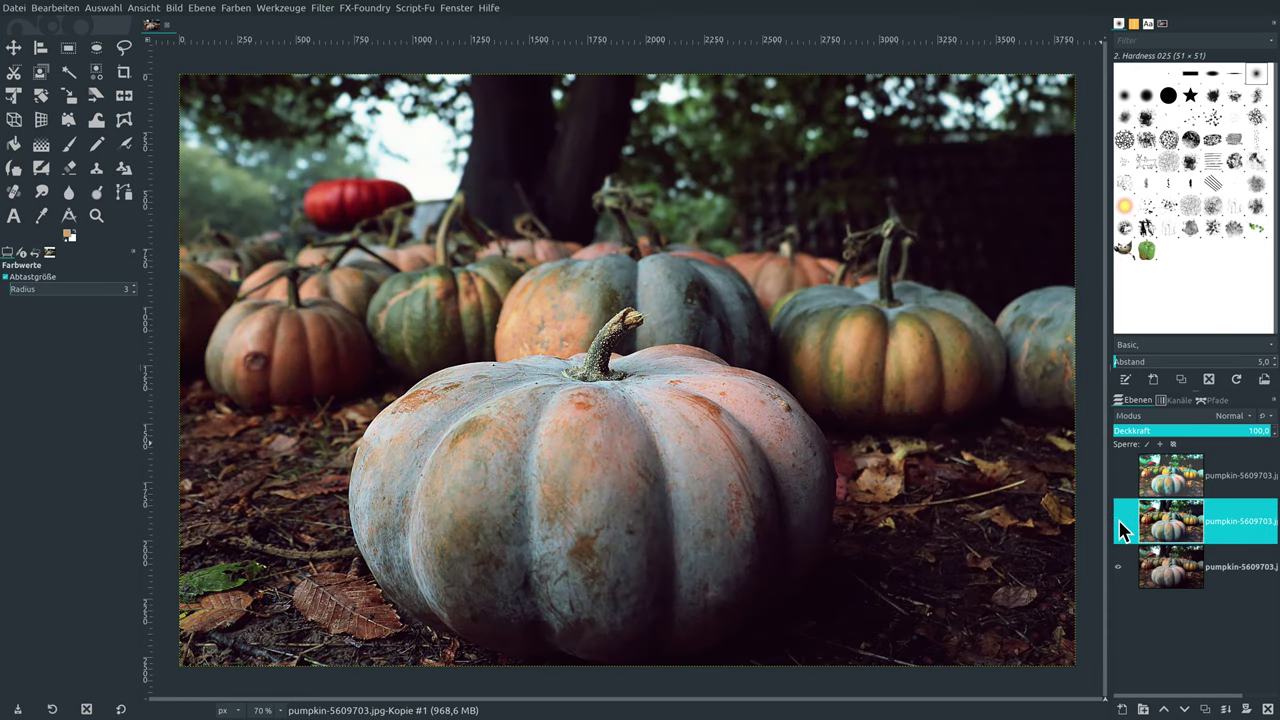
pyautogui.click(1118, 475)
pyautogui.click(1159, 484)
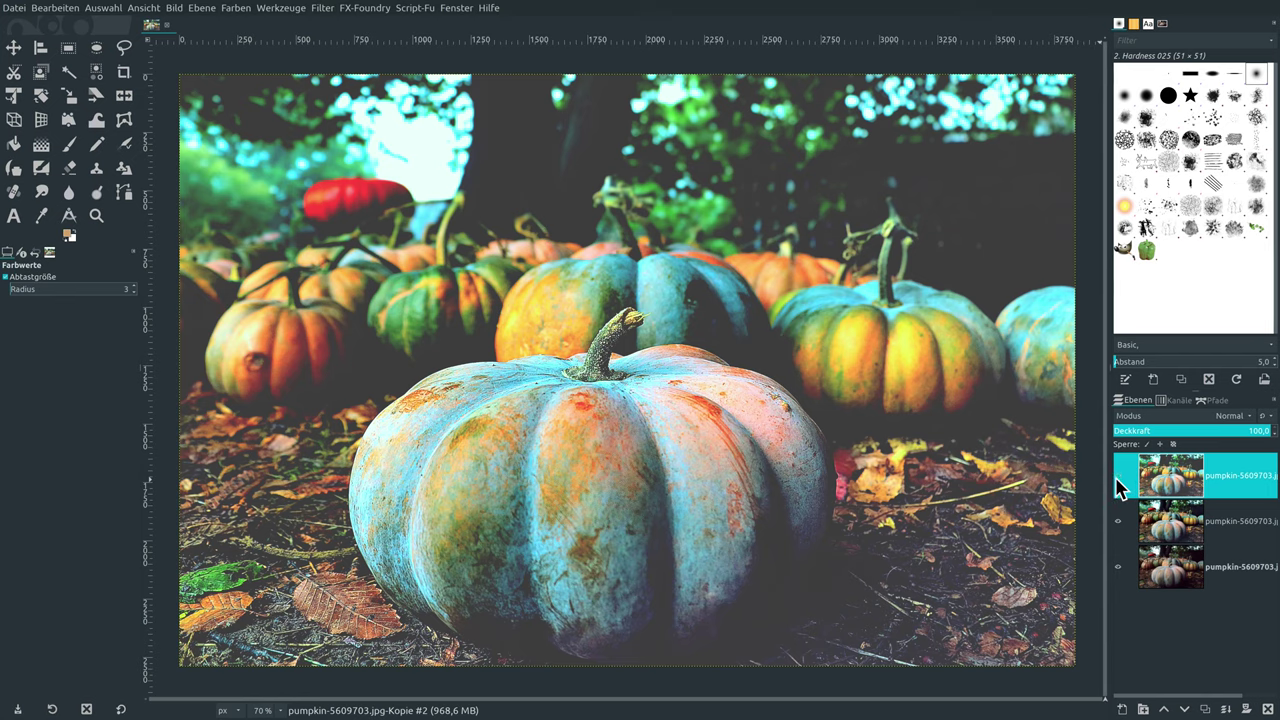
pyautogui.click(1118, 476)
pyautogui.click(1118, 522)
pyautogui.click(1118, 522)
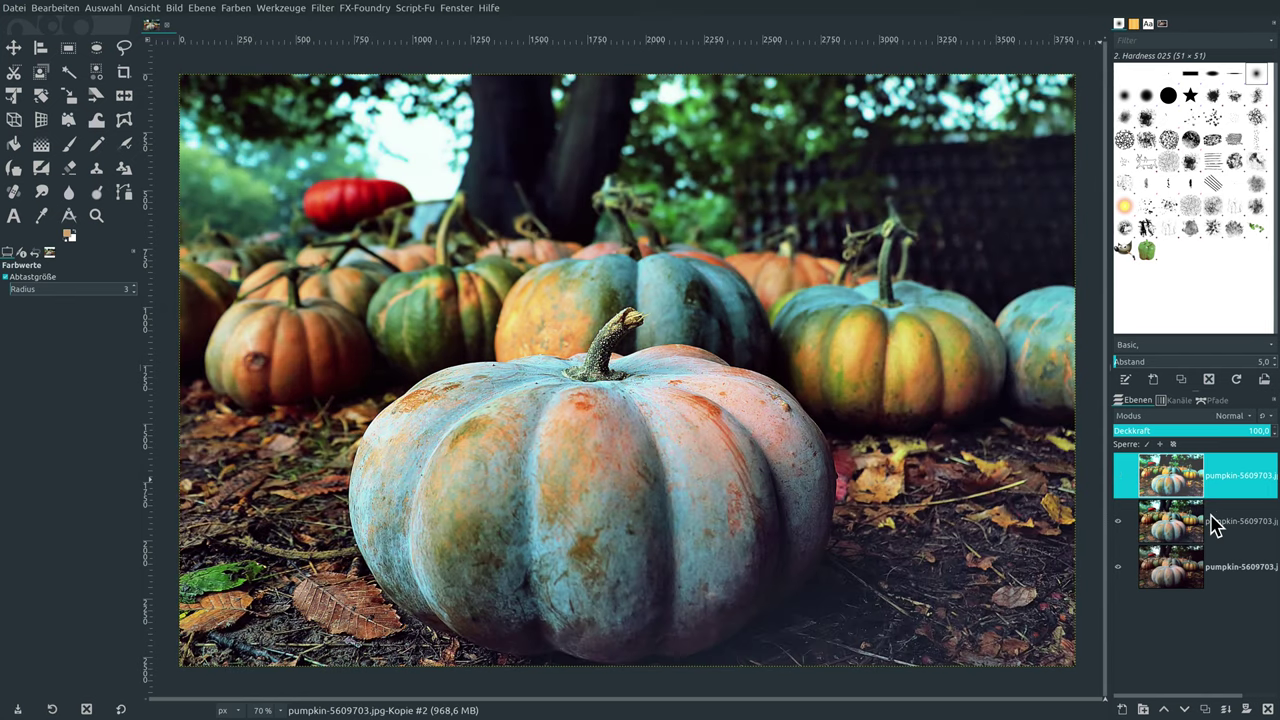
pyautogui.click(1112, 485)
pyautogui.click(1118, 485)
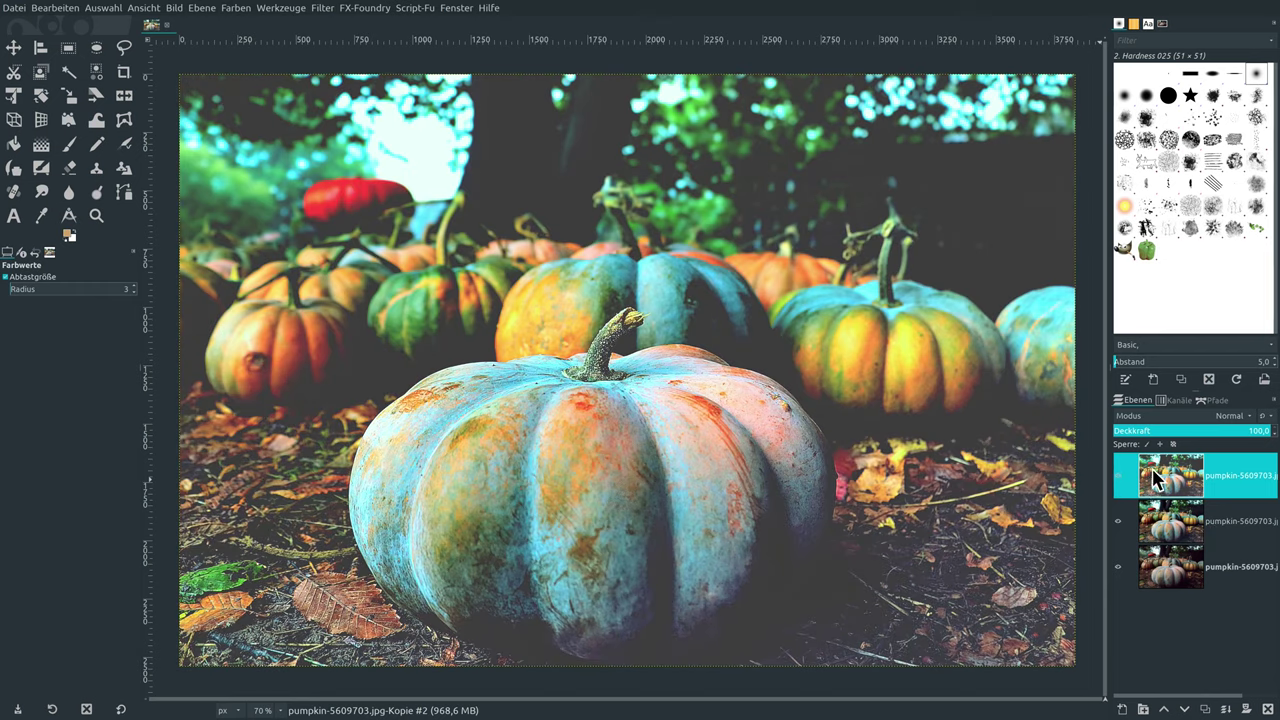